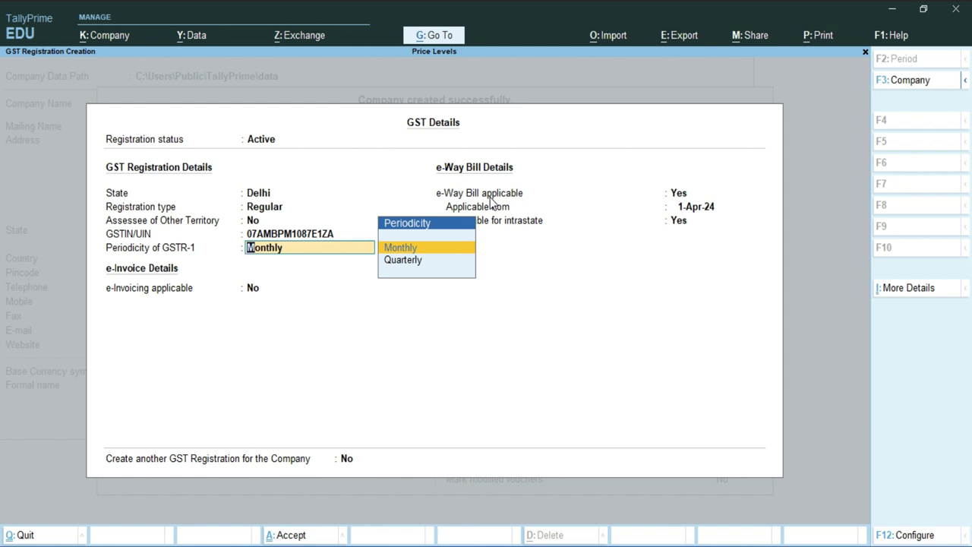
# - Keep Monthly as the GSTR-1 periodicity, accept the company's GST registration details and save the company features
pyautogui.press('Return')
pyautogui.press('Return')
pyautogui.press('Return')
pyautogui.press('Return')
pyautogui.press('Return')
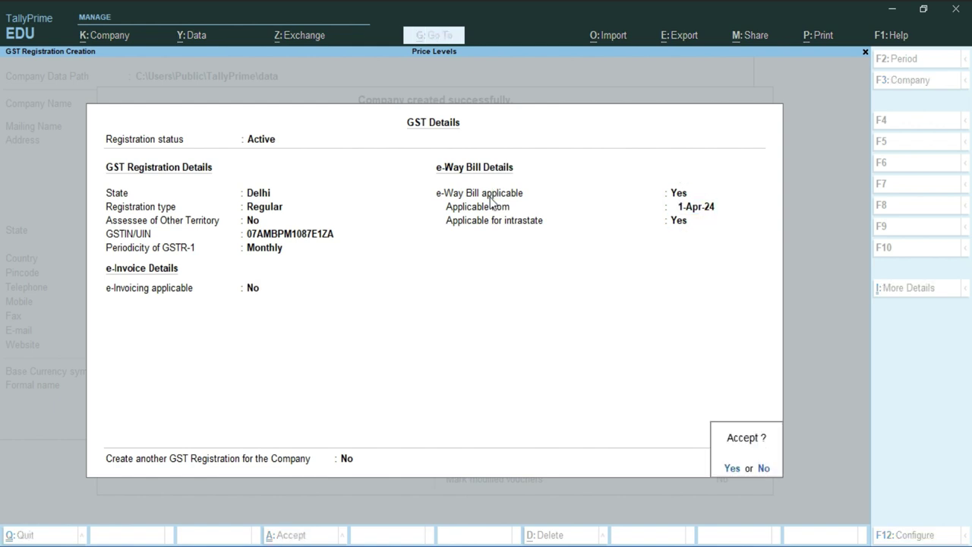
pyautogui.press('Return')
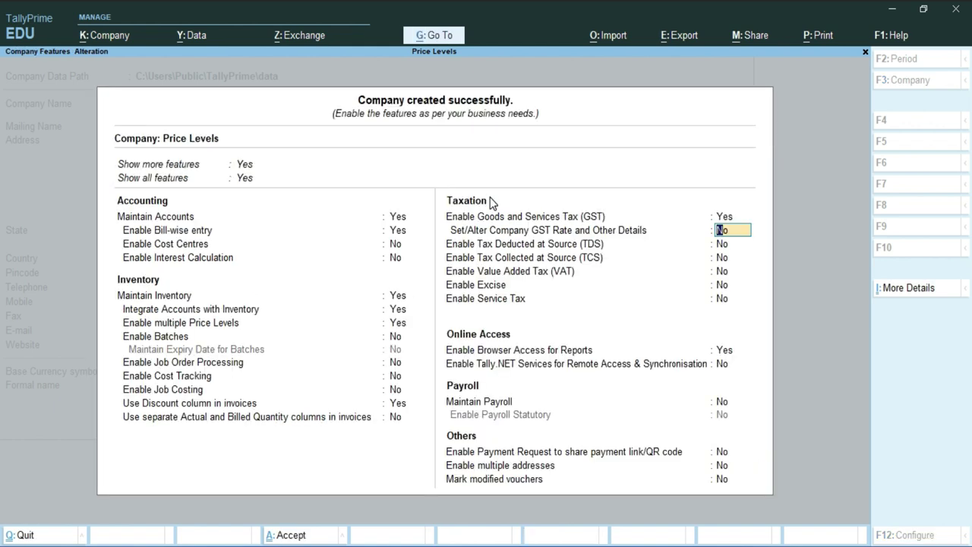
pyautogui.hotkey('ctrl', 'a')
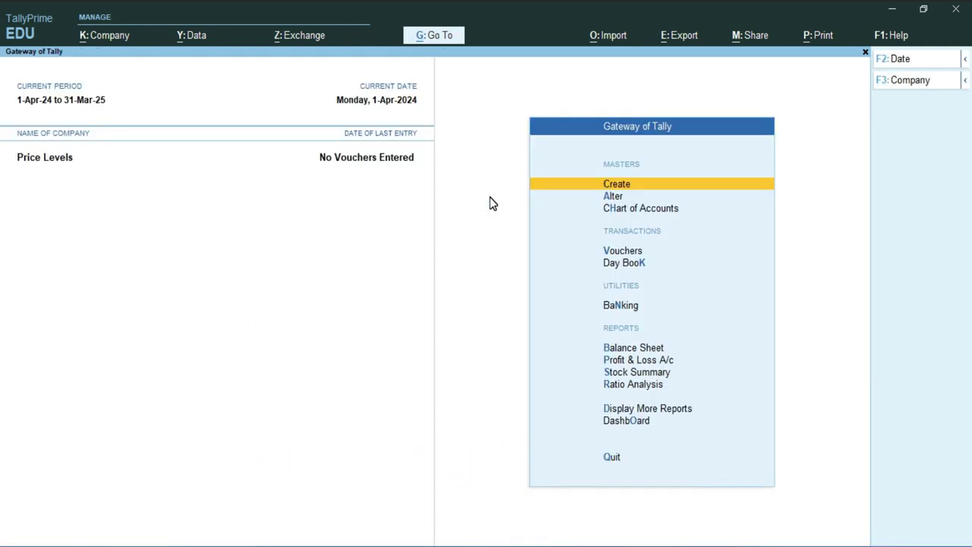
# - Review the company's feature settings for multiple price levels and the discount column, and close them without saving
pyautogui.press('F11')
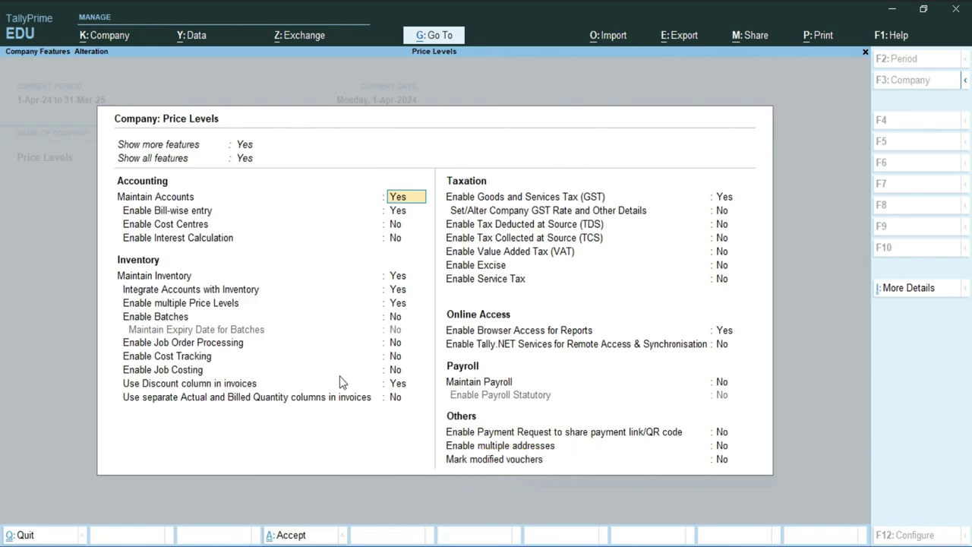
pyautogui.press('BackSpace')
pyautogui.press('Escape')
pyautogui.press('y')
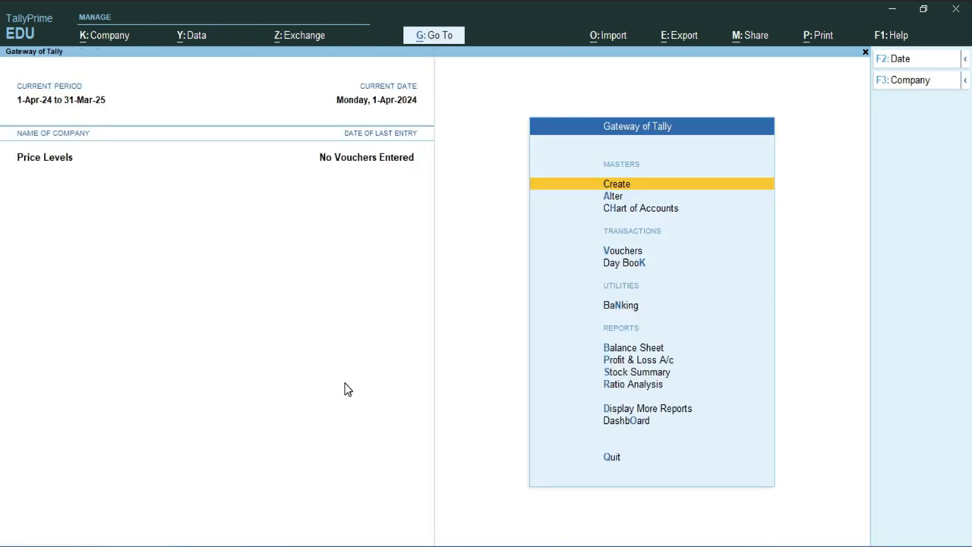
# - Open the creation form for the company's price levels from the inventory masters
pyautogui.click(625, 186)
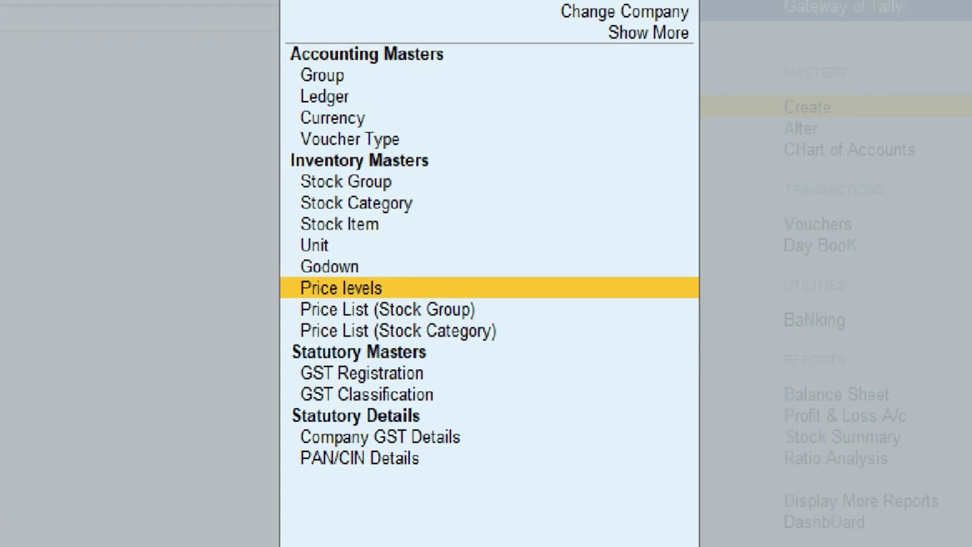
pyautogui.click(363, 283)
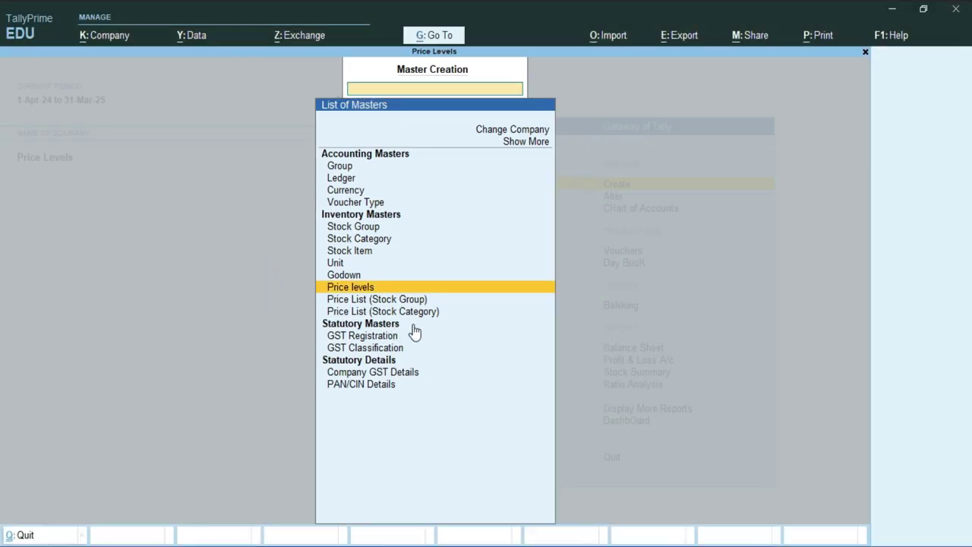
pyautogui.press('Return')
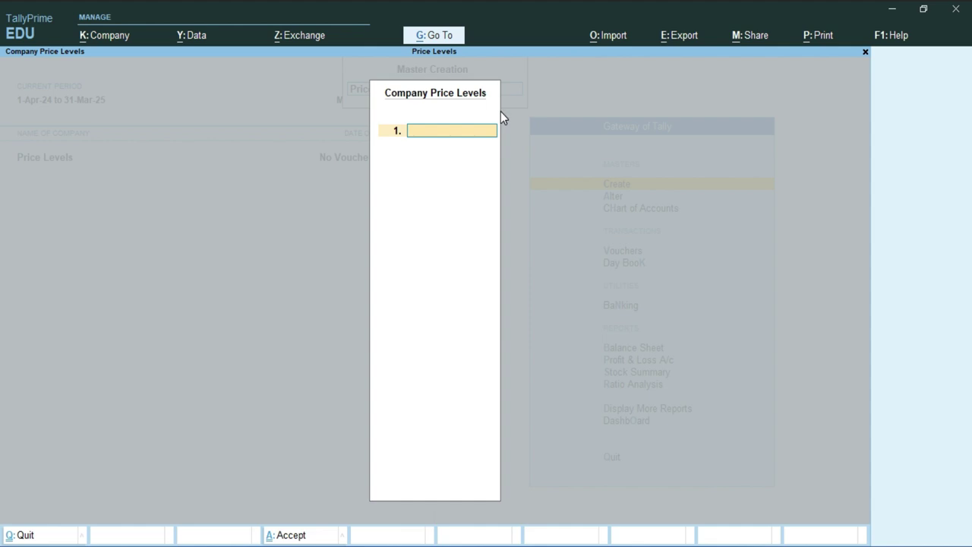
# - Switch to the Price Levels.docx document in Word and read the names of the required price levels
pyautogui.click(562, 543)
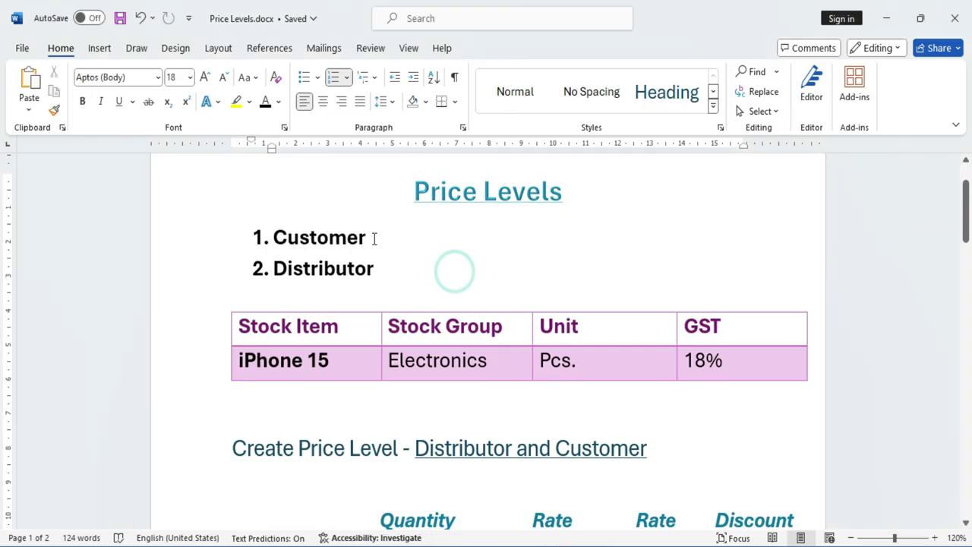
pyautogui.doubleClick(299, 235)
pyautogui.click(303, 268)
pyautogui.click(486, 285)
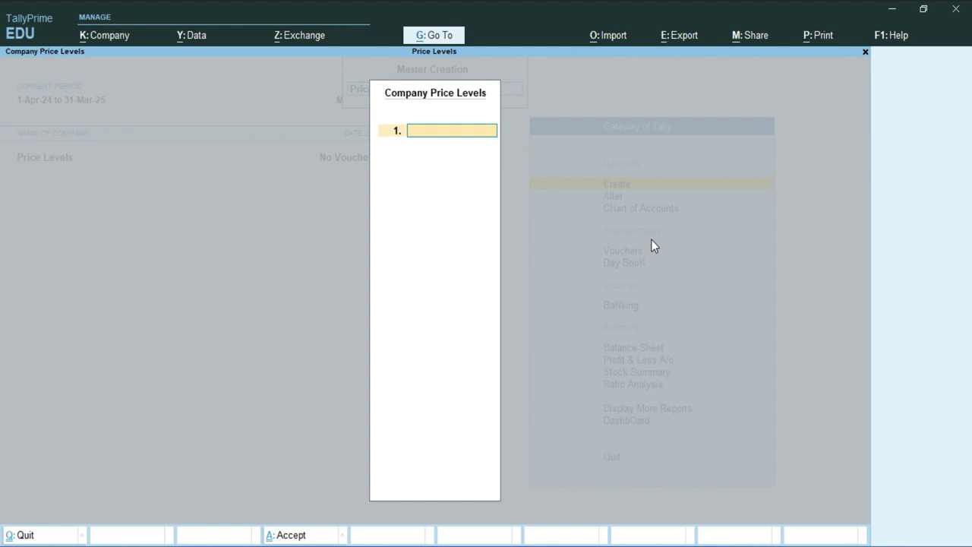
# - Switch back to TallyPrime, enter Customer and Distributor as the company's price levels and save them
pyautogui.write('Customer')
pyautogui.press('Return')
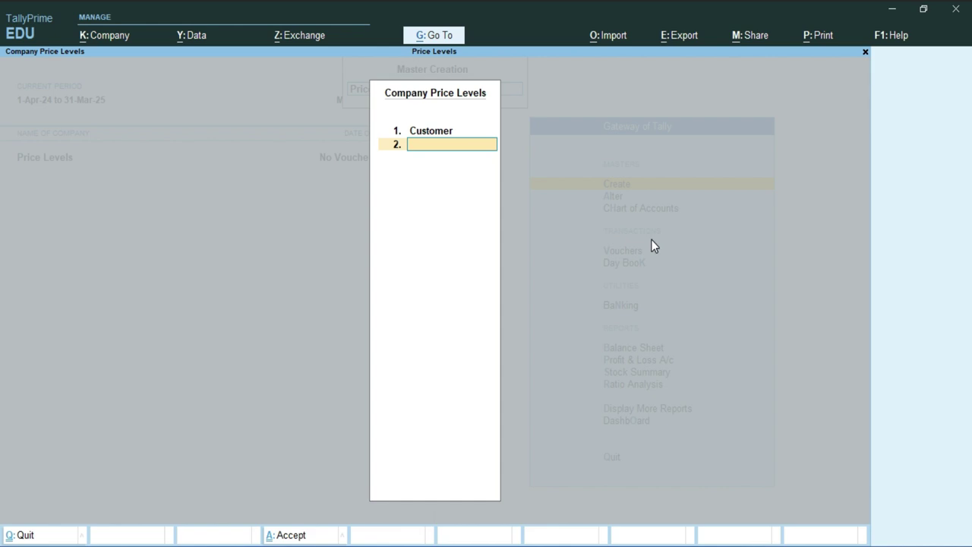
pyautogui.write('Distributor')
pyautogui.press('Return')
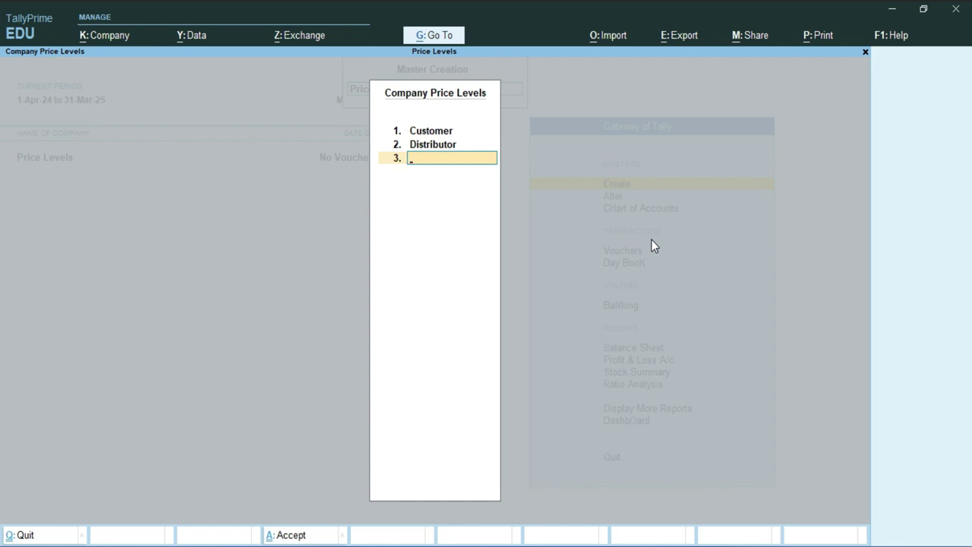
pyautogui.press('Return')
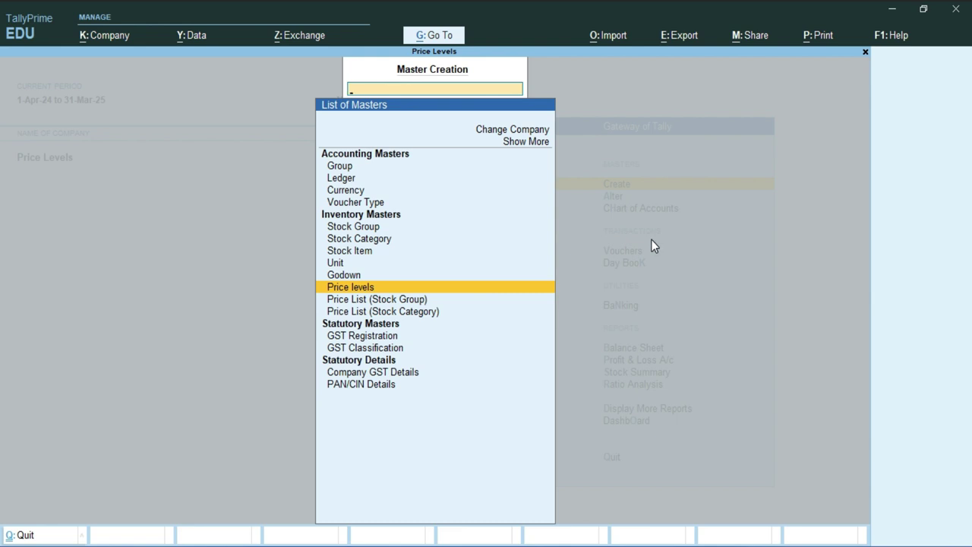
# - Highlight Stock Item among the inventory masters available for creation
pyautogui.press('Up')
pyautogui.press('Up')
pyautogui.press('Up')
pyautogui.press('Up')
pyautogui.press('Up')
pyautogui.press('Up')
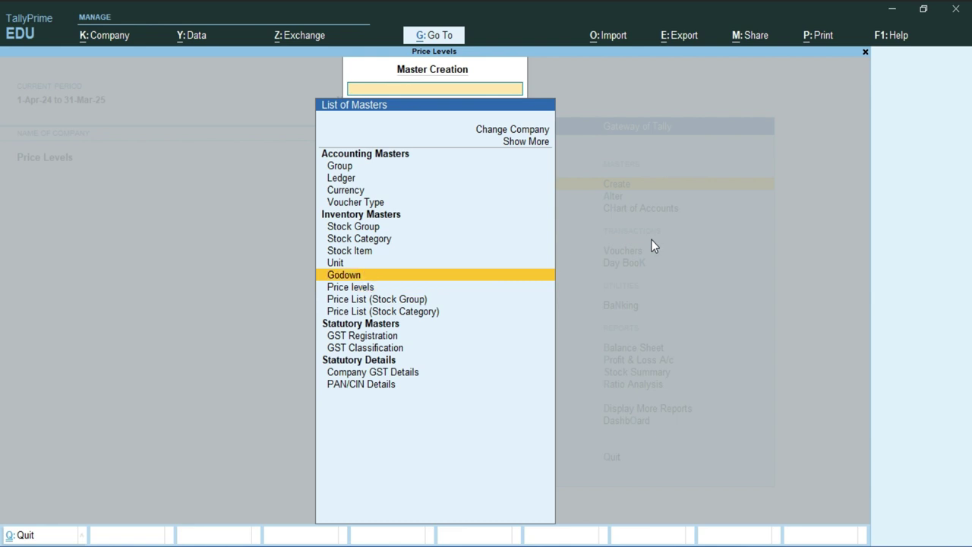
pyautogui.press('Up')
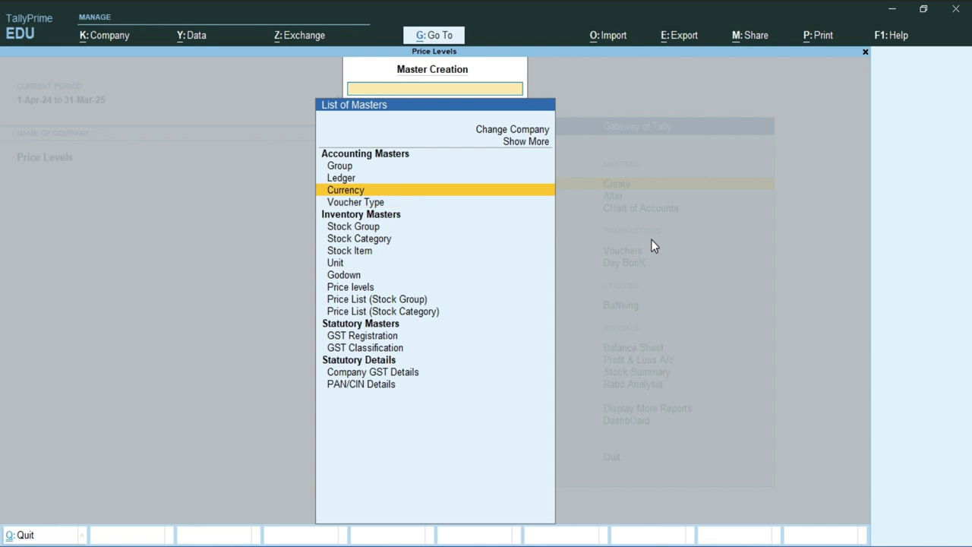
pyautogui.press('Down')
pyautogui.press('Down')
pyautogui.press('Down')
pyautogui.press('Down')
pyautogui.press('Down')
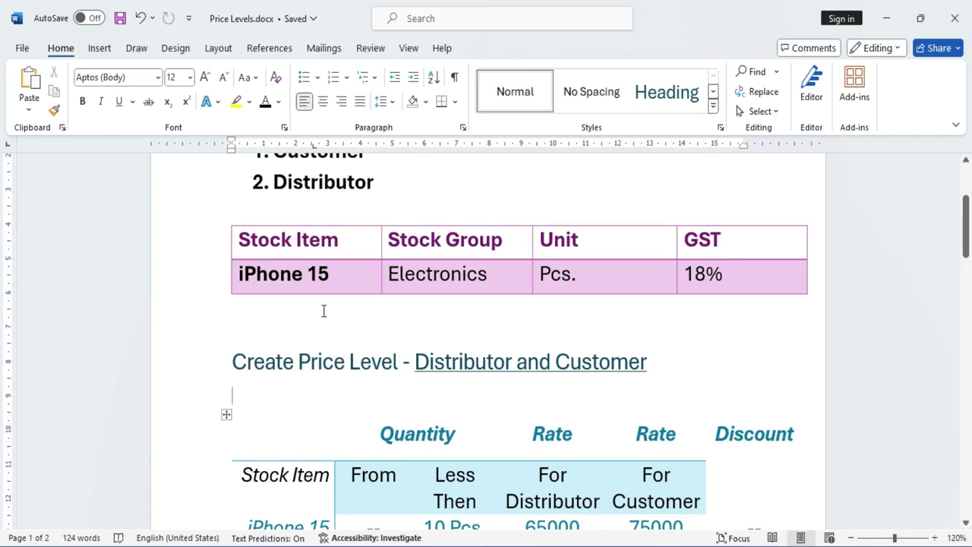
# - Switch to the Price Levels.docx document in Word and examine the stock item's name, group, unit and GST rate
pyautogui.scroll(1, 340, 334)
pyautogui.tripleClick(332, 319)
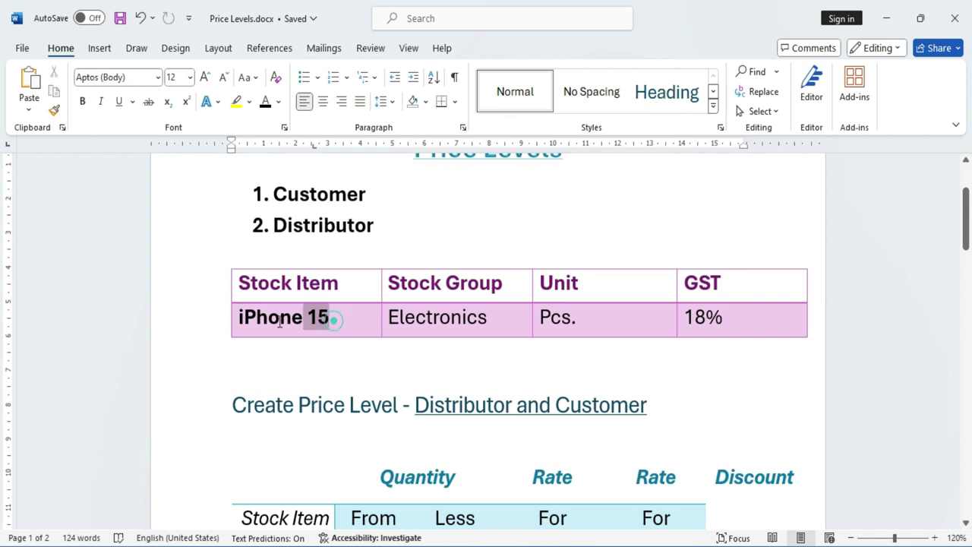
pyautogui.click(224, 384)
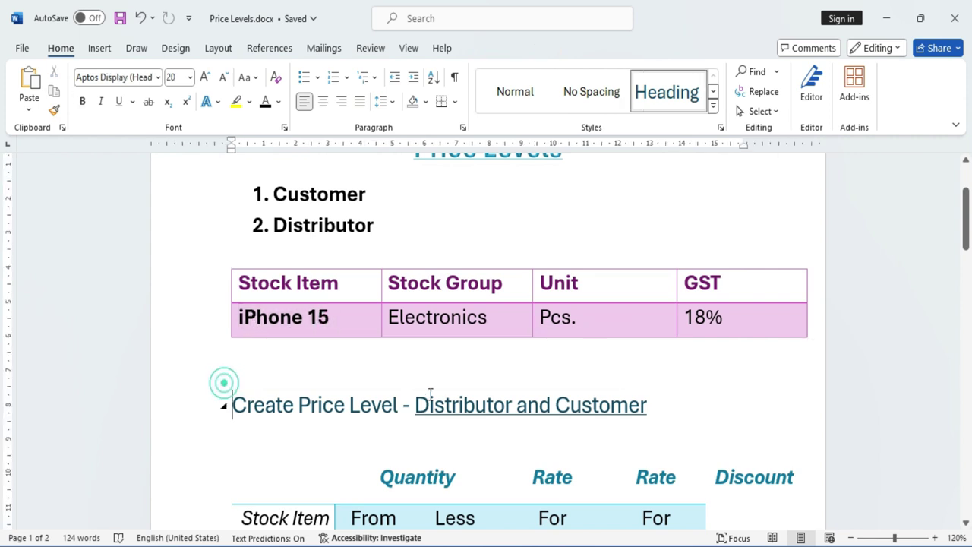
pyautogui.doubleClick(421, 334)
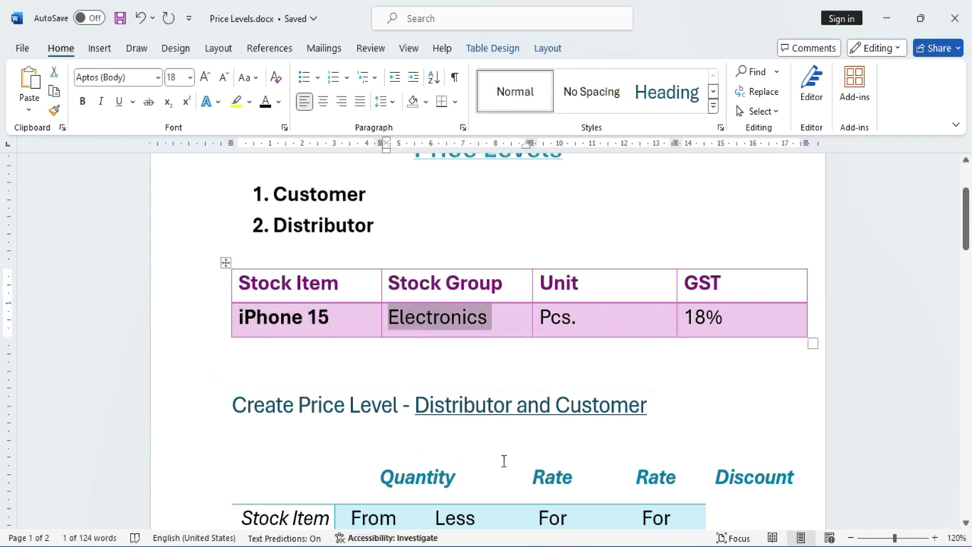
pyautogui.doubleClick(558, 318)
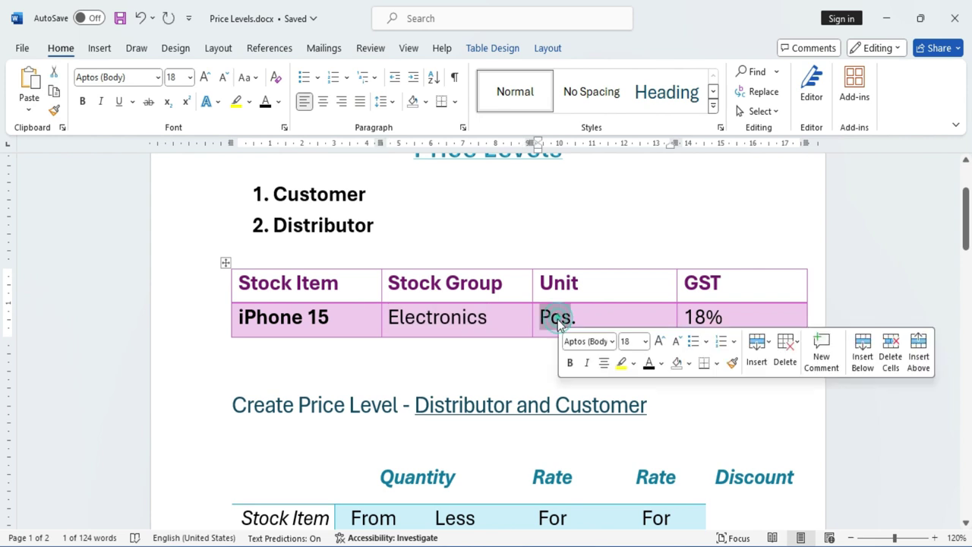
pyautogui.click(725, 399)
pyautogui.moveTo(724, 319); pyautogui.dragTo(674, 315)
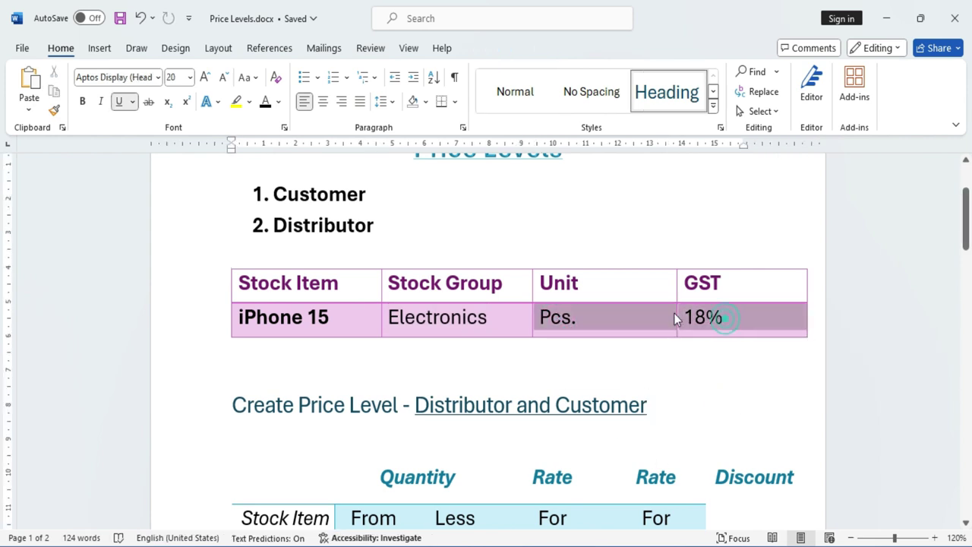
pyautogui.click(725, 424)
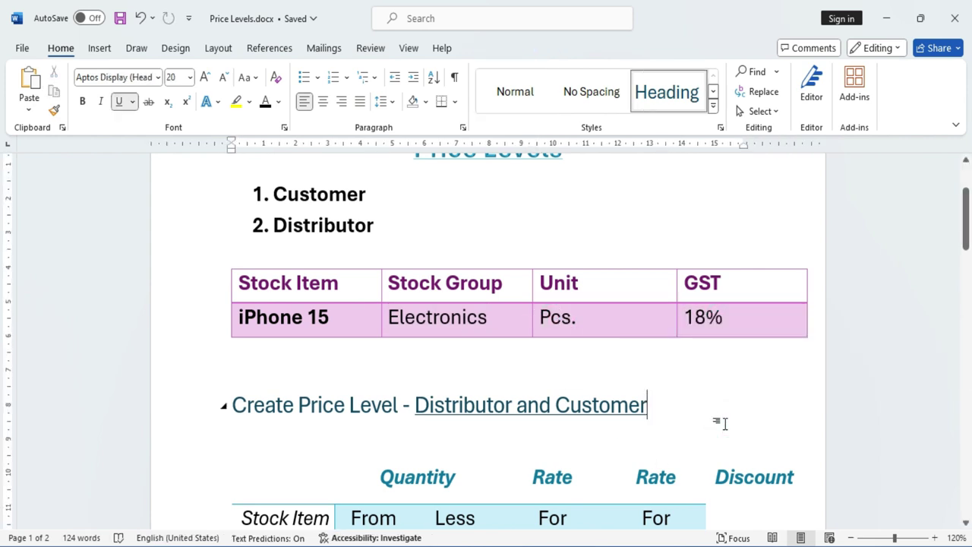
# - Switch back to TallyPrime and start a new stock item named iPhone 15
pyautogui.hotkey('alt', 'Tab')
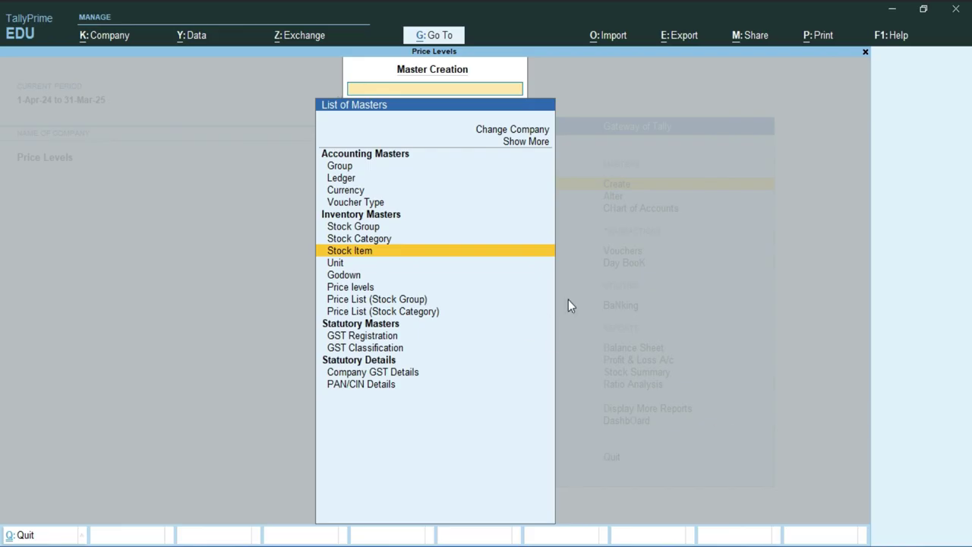
pyautogui.click(366, 252)
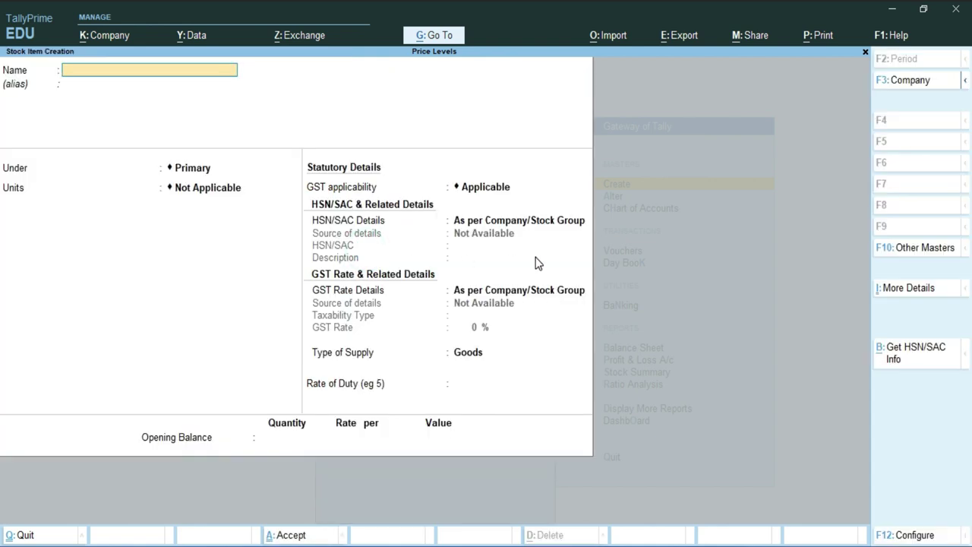
pyautogui.click(536, 262)
pyautogui.write('iPhone 15')
pyautogui.press('Return')
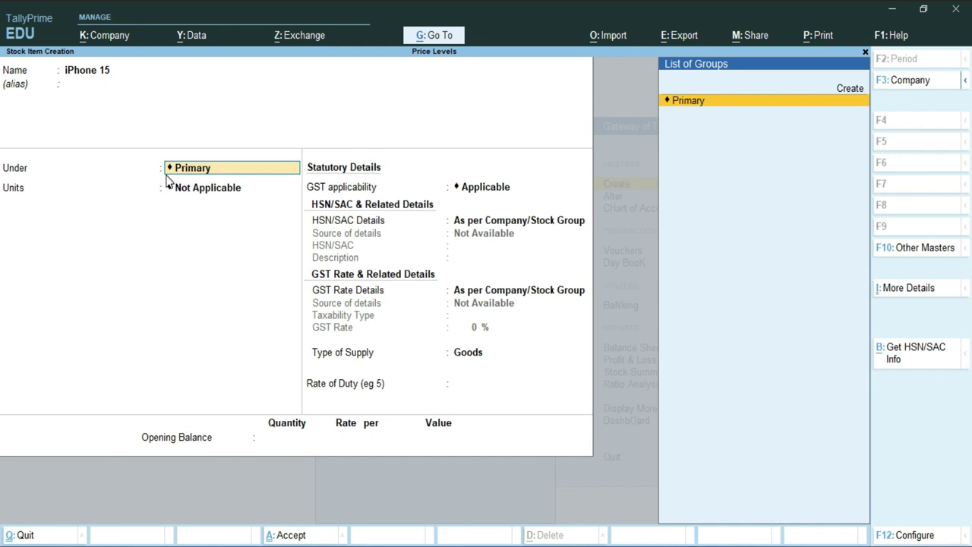
# - Start a new stock group named Apple under Primary for the item, and set its item quantities to be added
pyautogui.click(849, 90)
pyautogui.click(850, 90)
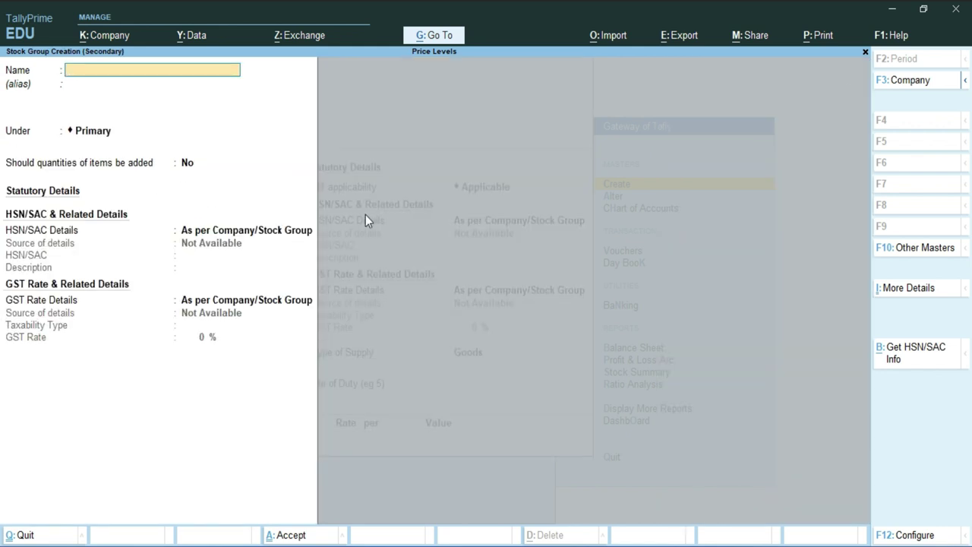
pyautogui.write('Apple')
pyautogui.press('Return')
pyautogui.press('Return')
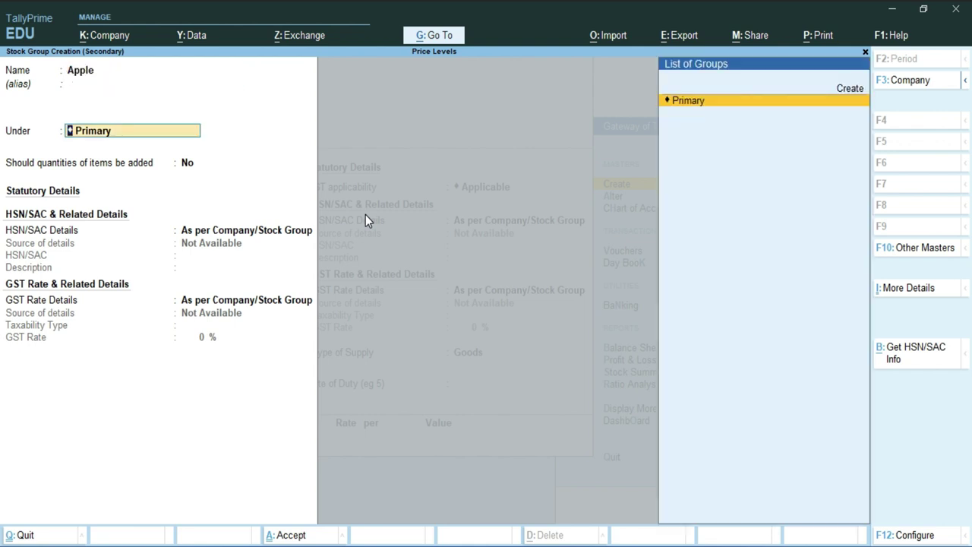
pyautogui.press('Return')
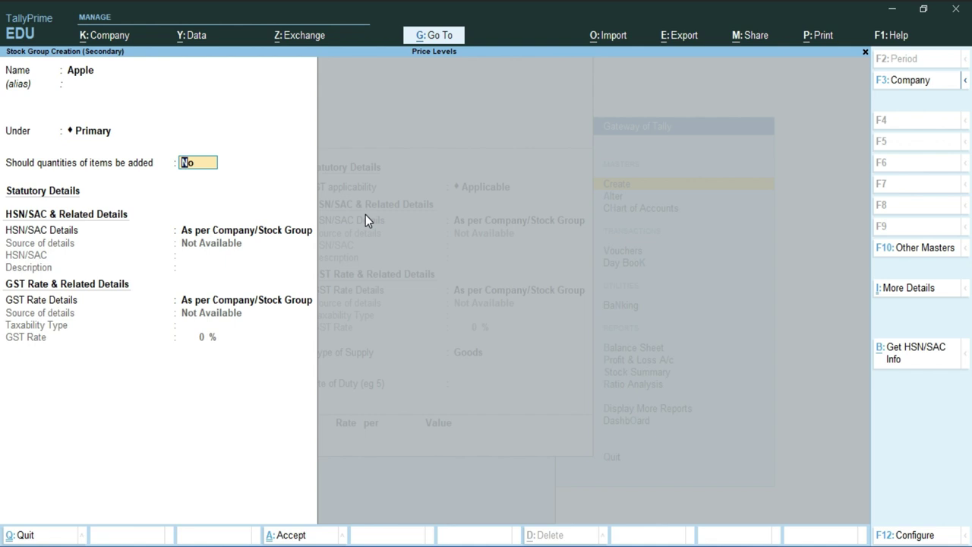
pyautogui.write('y')
pyautogui.press('Return')
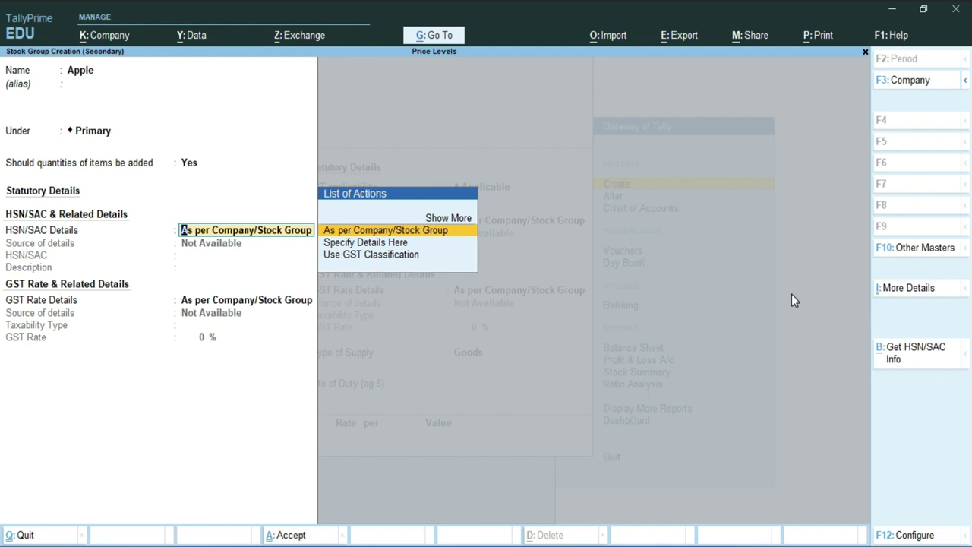
# - Specify the Apple group's HSN/SAC details directly, with code 45845 and description Mobile
pyautogui.press('Down')
pyautogui.press('Up')
pyautogui.press('Down')
pyautogui.press('Return')
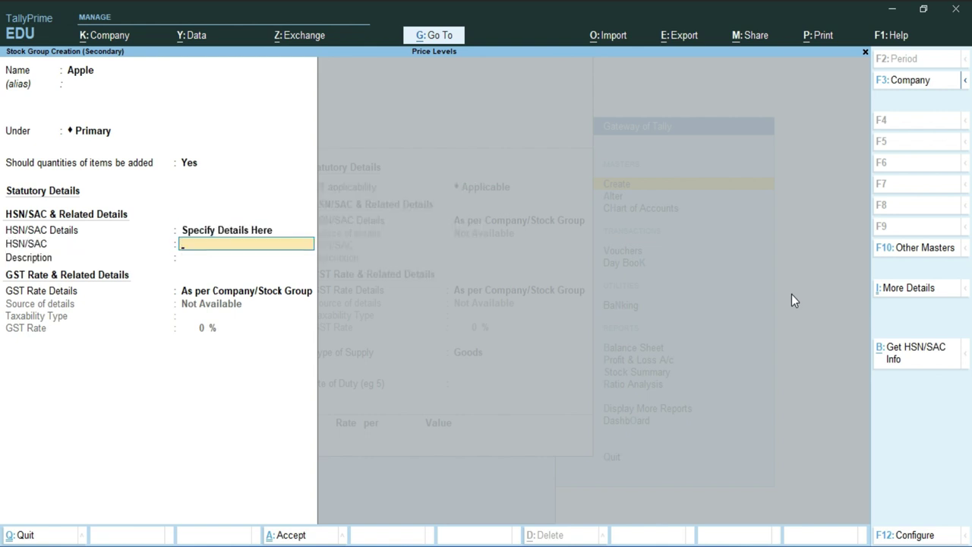
pyautogui.write('45845')
pyautogui.press('Return')
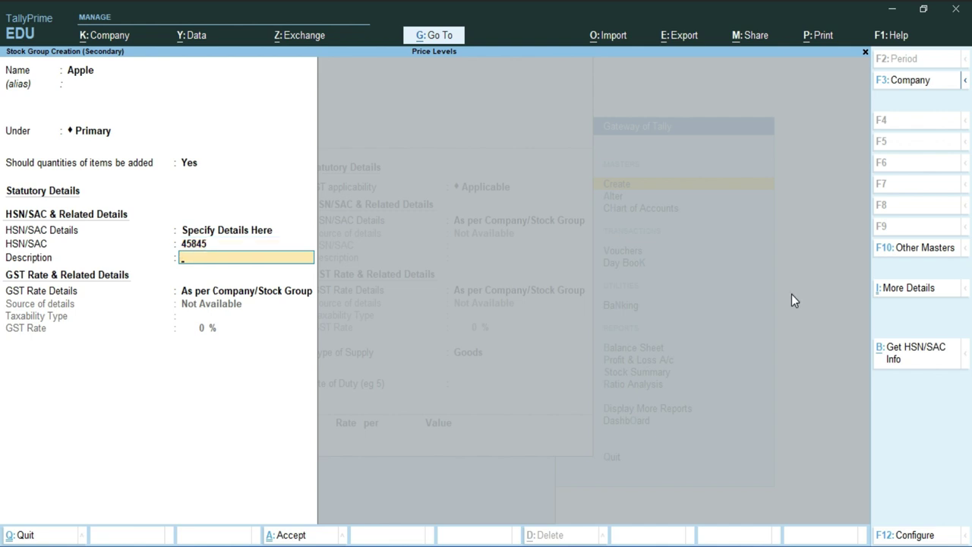
pyautogui.write('Mobile')
pyautogui.press('Return')
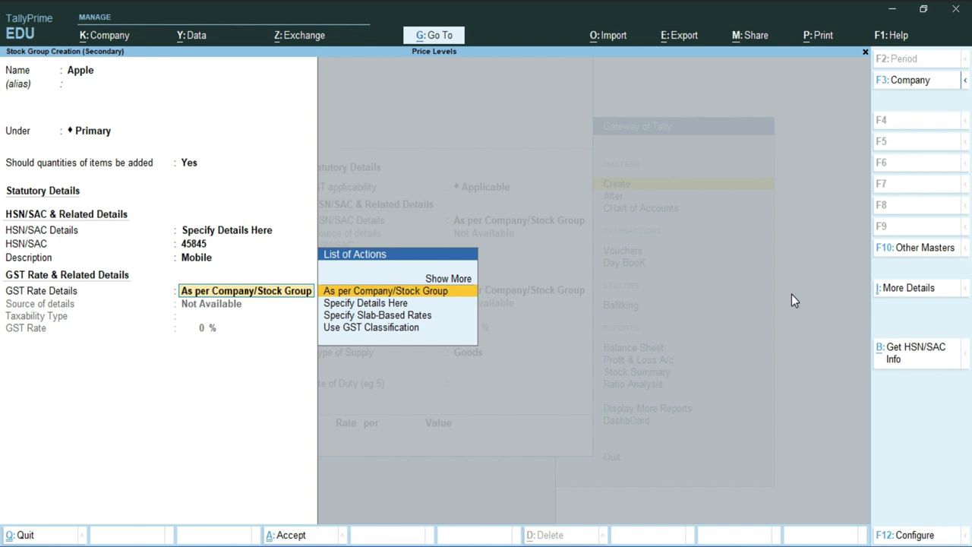
# - Specify the Apple group's GST rate details directly, with taxability type Taxable and a GST rate of 18%
pyautogui.press('Down')
pyautogui.press('Down')
pyautogui.press('Up')
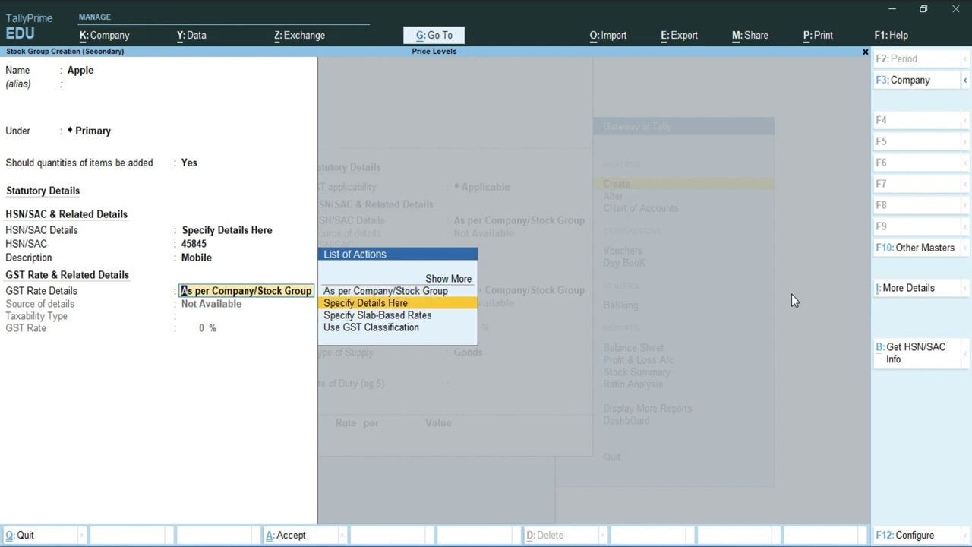
pyautogui.press('Return')
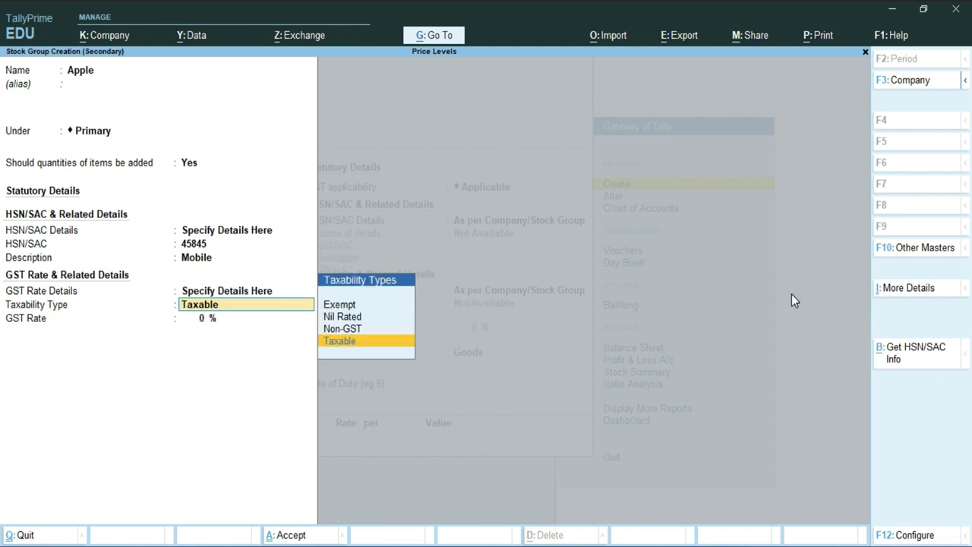
pyautogui.press('Return')
pyautogui.write('18')
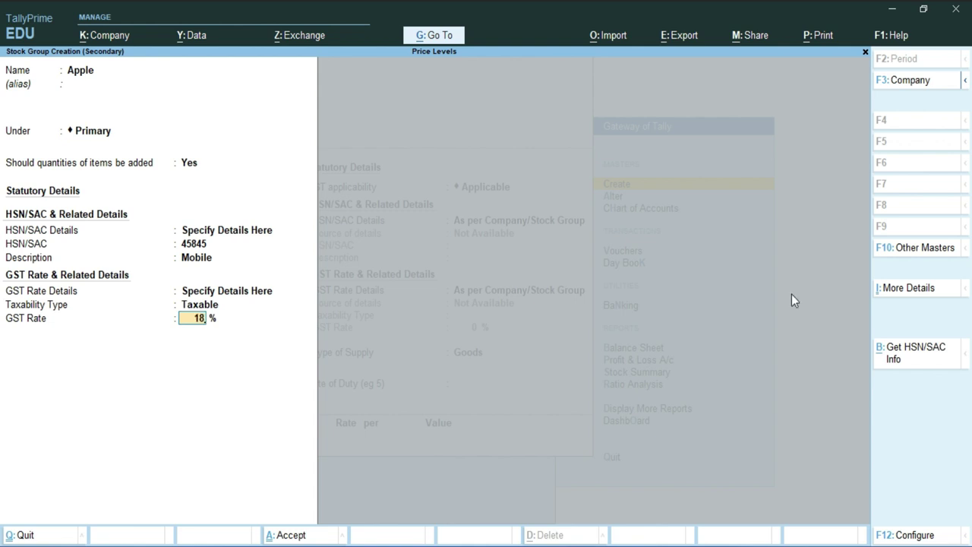
# - Save the Apple group and create a simple unit for the item, with symbol Pcs, quantity code PCS-PIECES and no decimal places
pyautogui.press('Return')
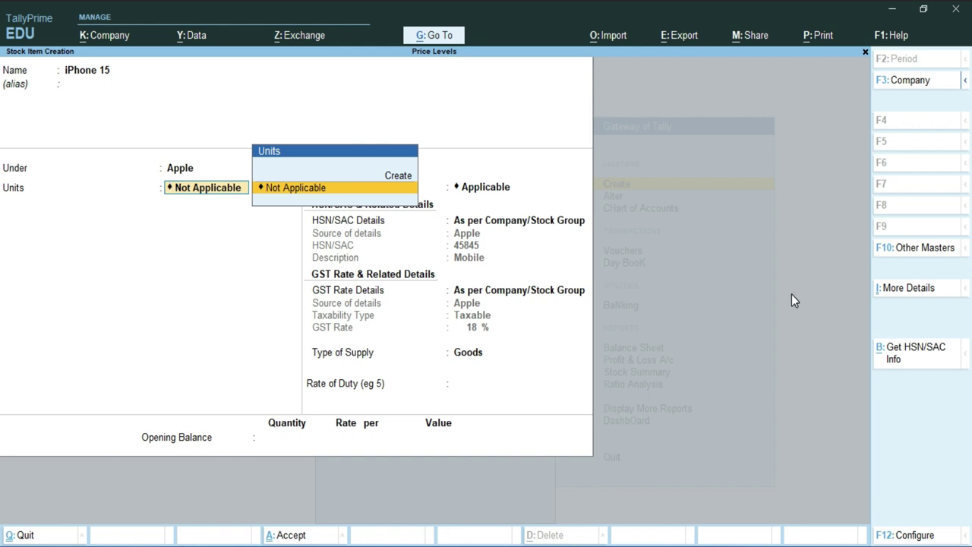
pyautogui.press('Up')
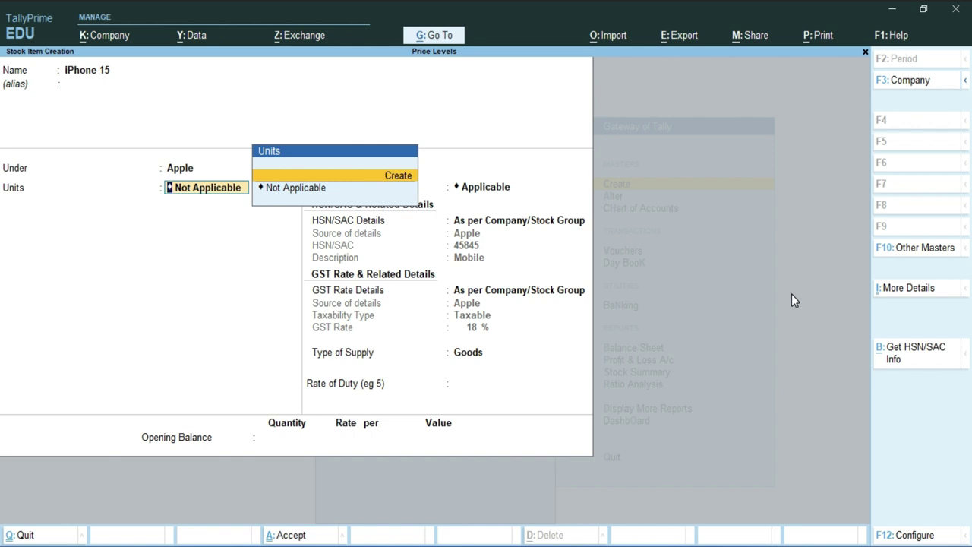
pyautogui.press('Return')
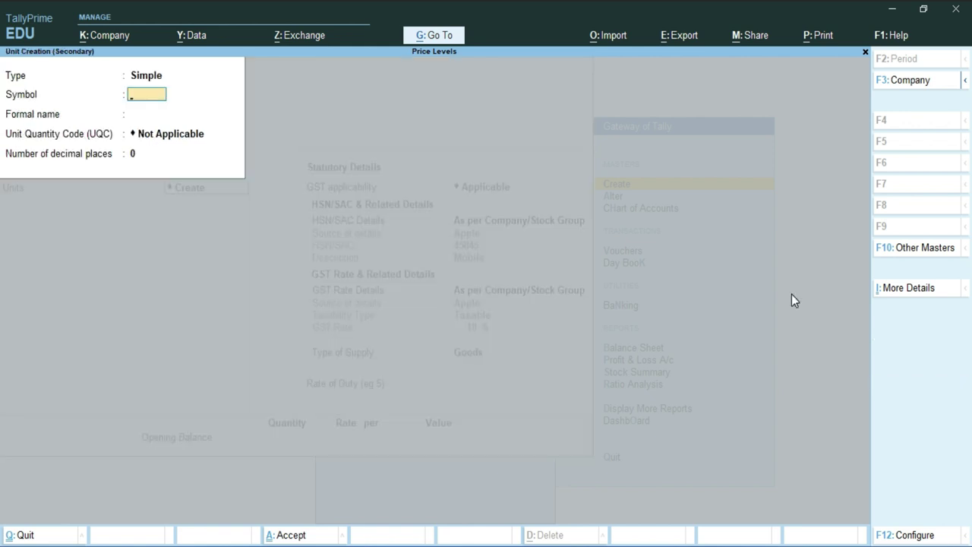
pyautogui.write('Pcs')
pyautogui.press('Return')
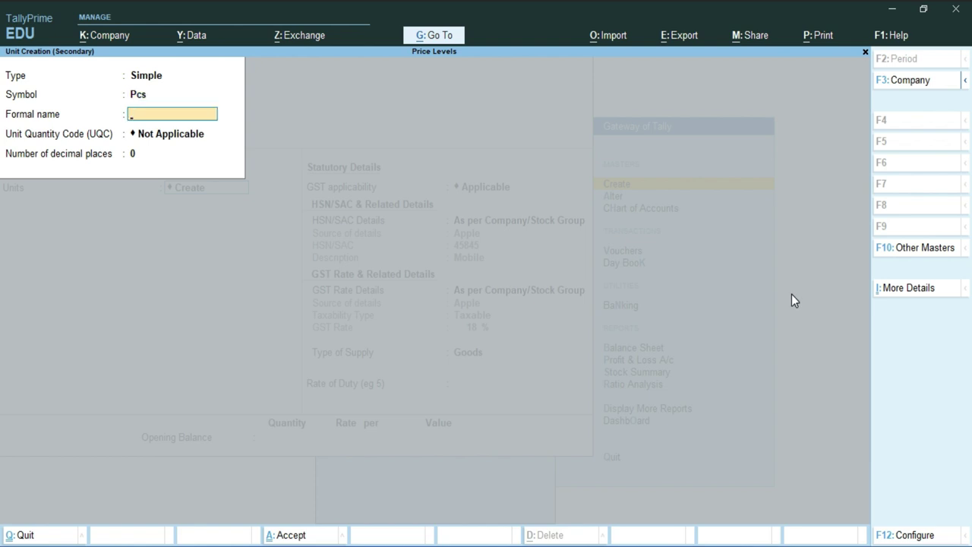
pyautogui.press('Return')
pyautogui.write('p')
pyautogui.press('Down')
pyautogui.press('Down')
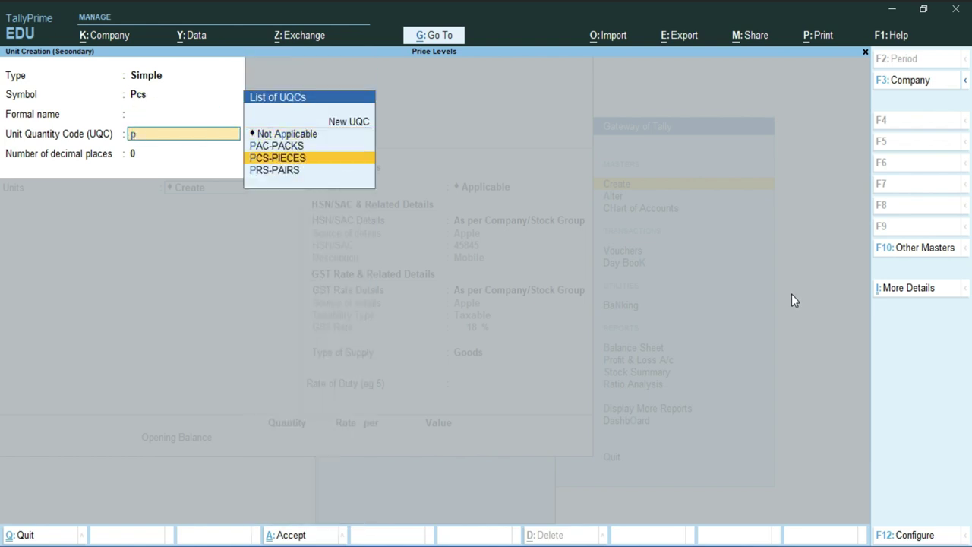
pyautogui.press('Return')
pyautogui.press('ctrl')
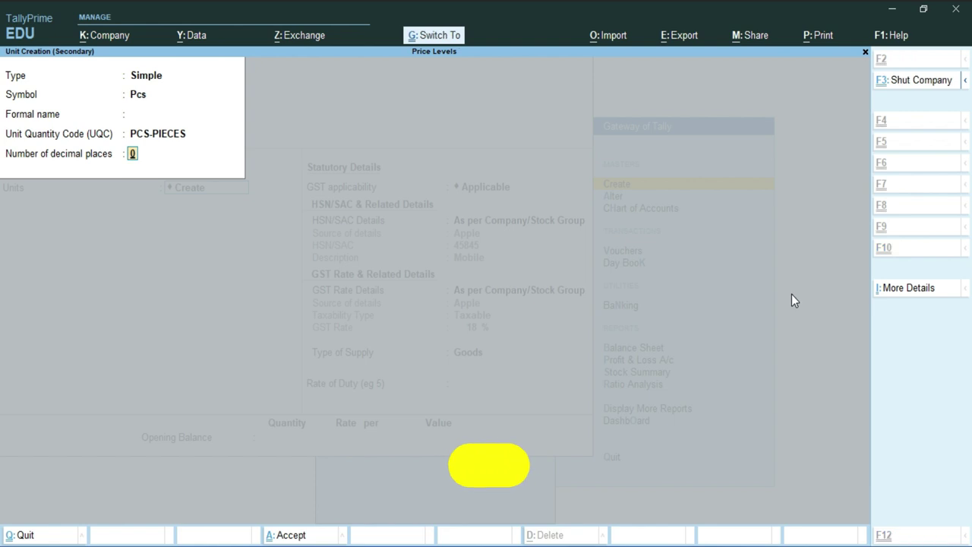
pyautogui.hotkey('ctrl', 'a')
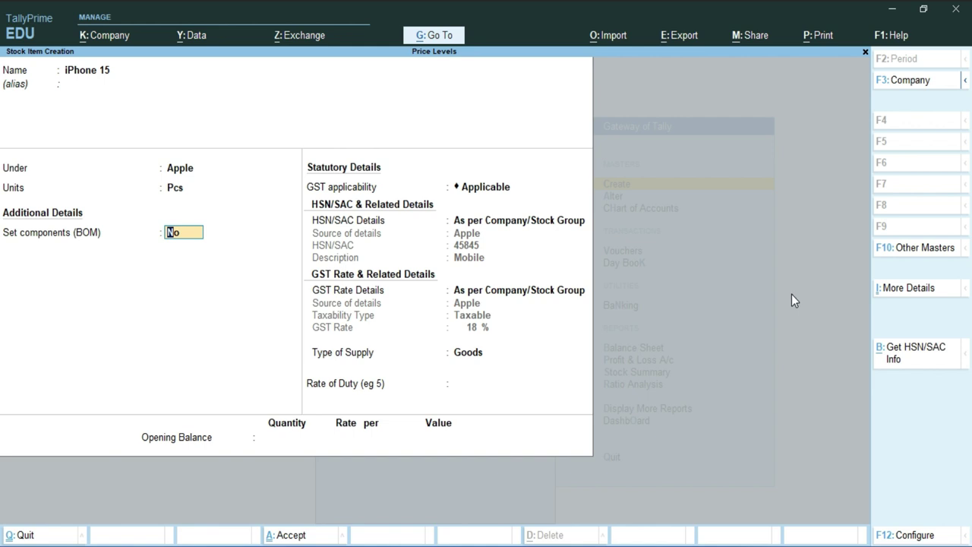
# - Keep the iPhone 15 item without BOM components, GST applicable as per the stock group and supply type Goods, save it and leave item creation
pyautogui.press('Return')
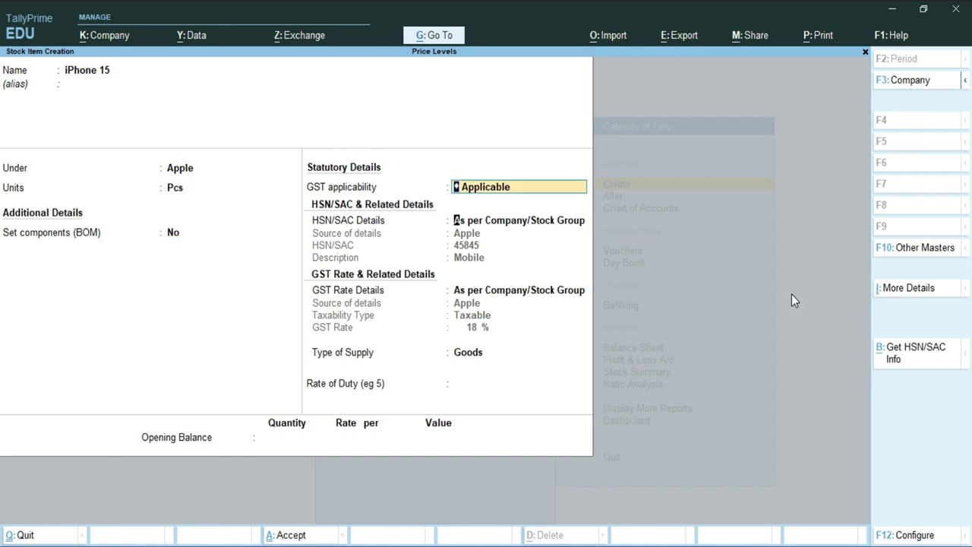
pyautogui.press('Return')
pyautogui.press('Return')
pyautogui.press('Return')
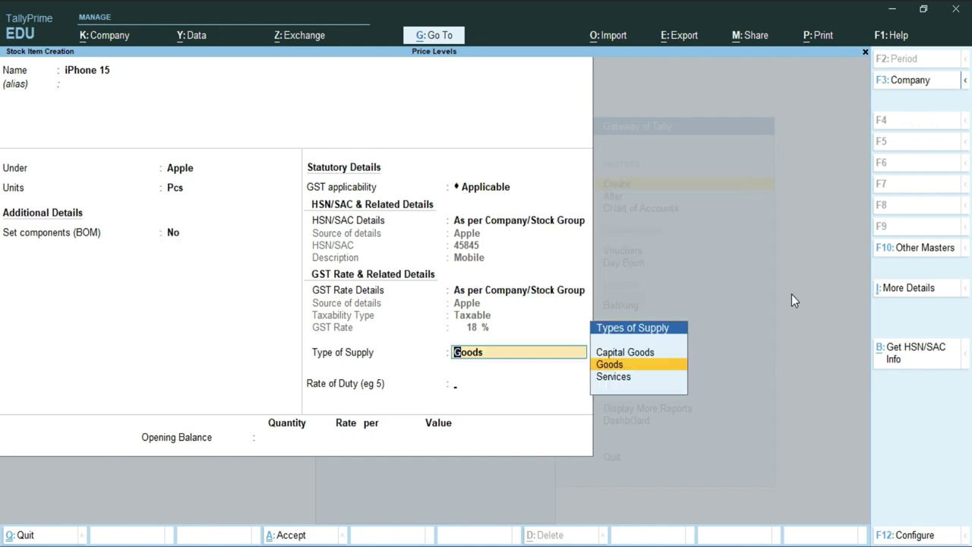
pyautogui.press('Return')
pyautogui.press('Return')
pyautogui.press('Return')
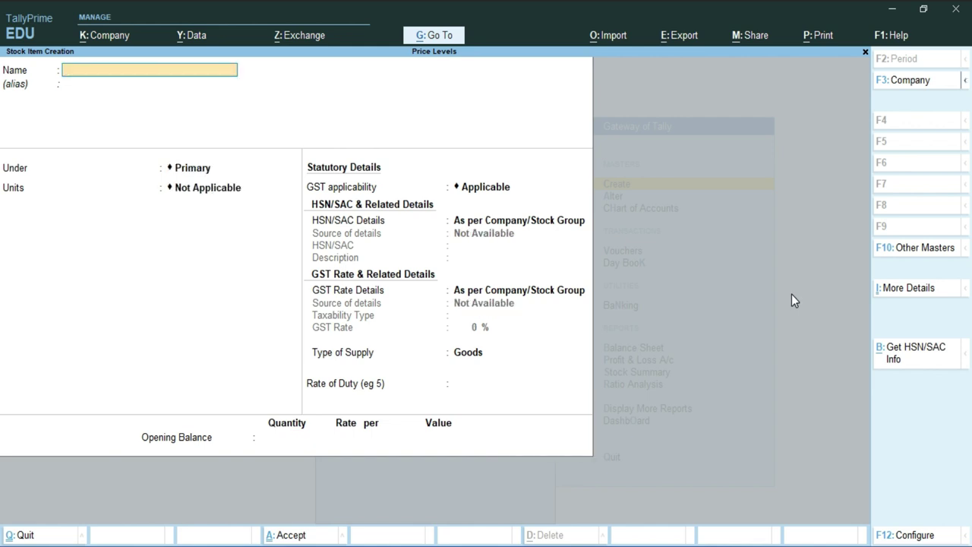
pyautogui.press('Escape')
pyautogui.press('Return')
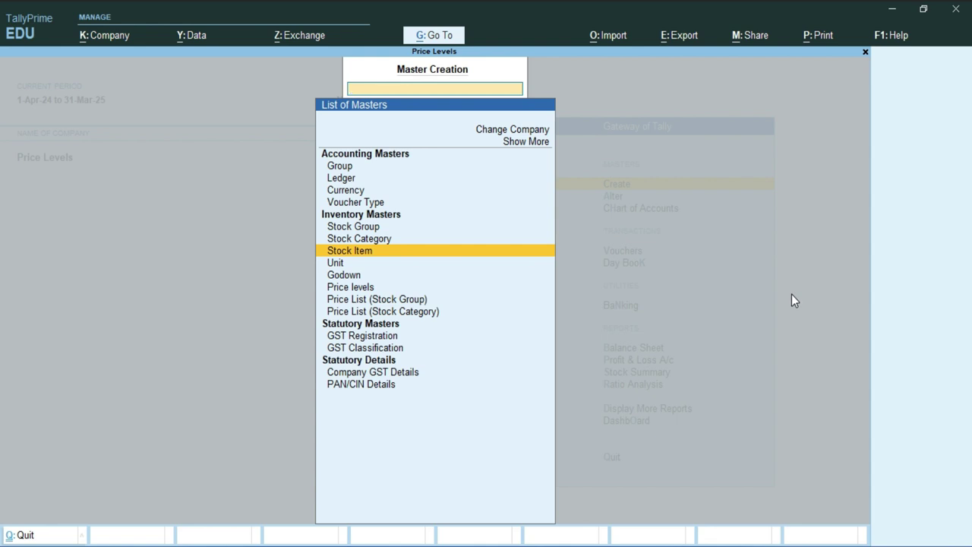
# - Switch to the Price Levels.docx document in Word and review the 1 Apr 2024 sale's parties, invoice number, item and quantity
pyautogui.hotkey('alt', 'Tab')
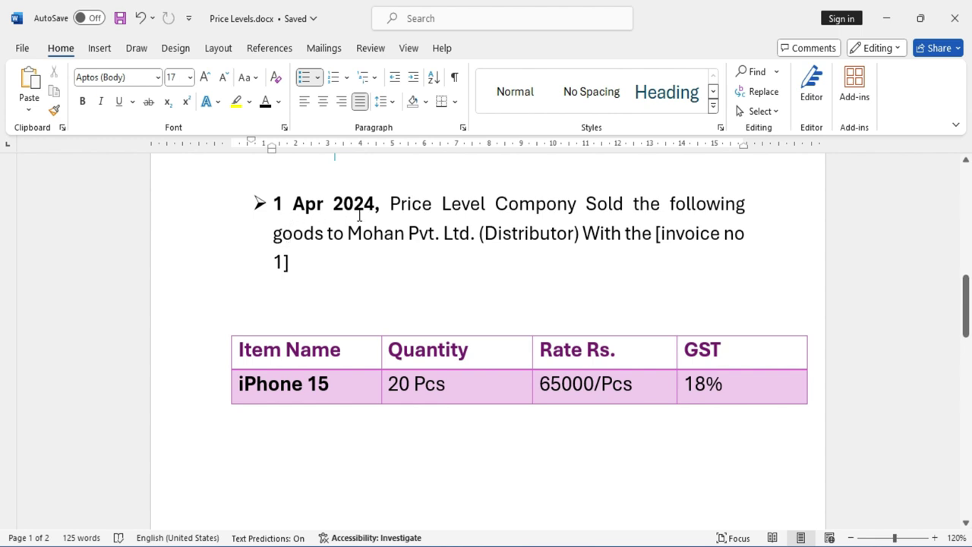
pyautogui.moveTo(386, 202); pyautogui.dragTo(583, 211)
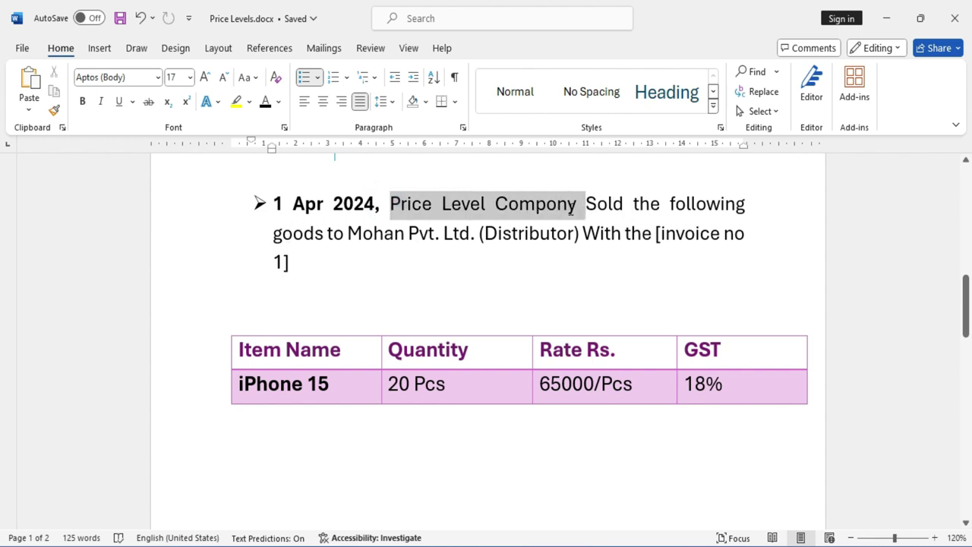
pyautogui.click(505, 205)
pyautogui.moveTo(350, 237); pyautogui.dragTo(470, 256)
pyautogui.click(465, 303)
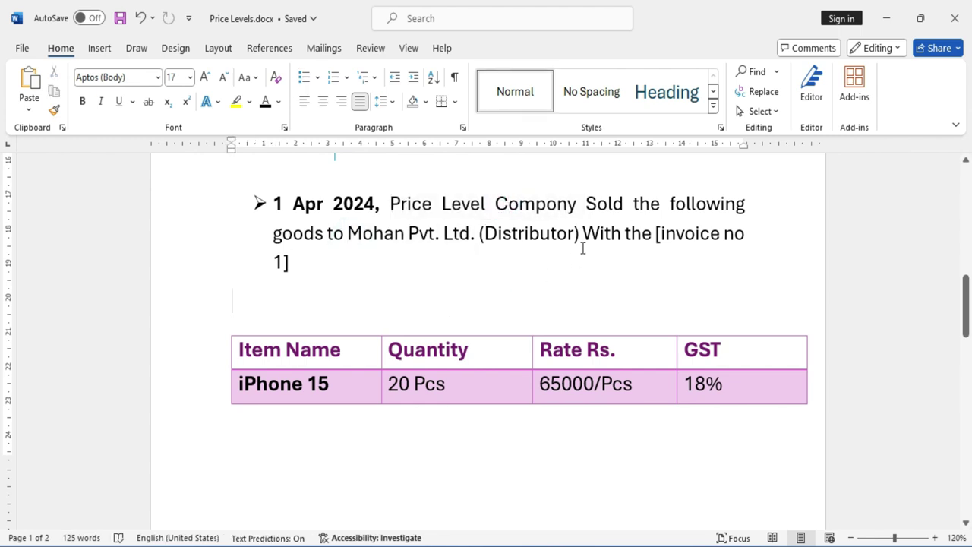
pyautogui.click(280, 262)
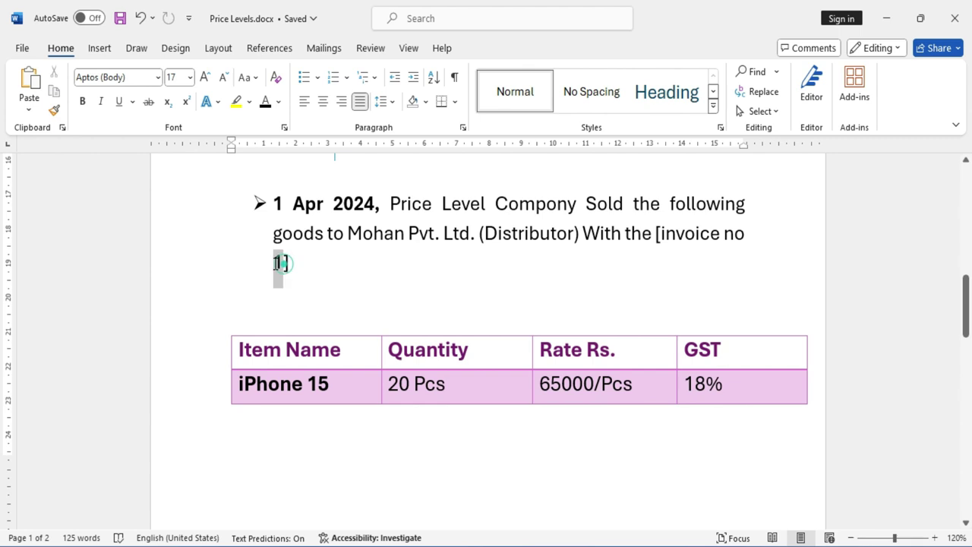
pyautogui.click(407, 291)
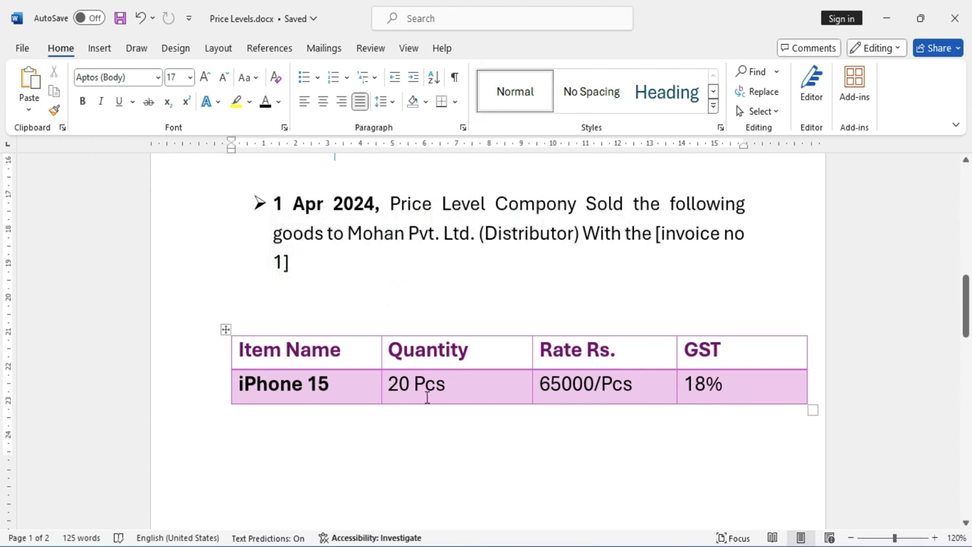
pyautogui.click(341, 386)
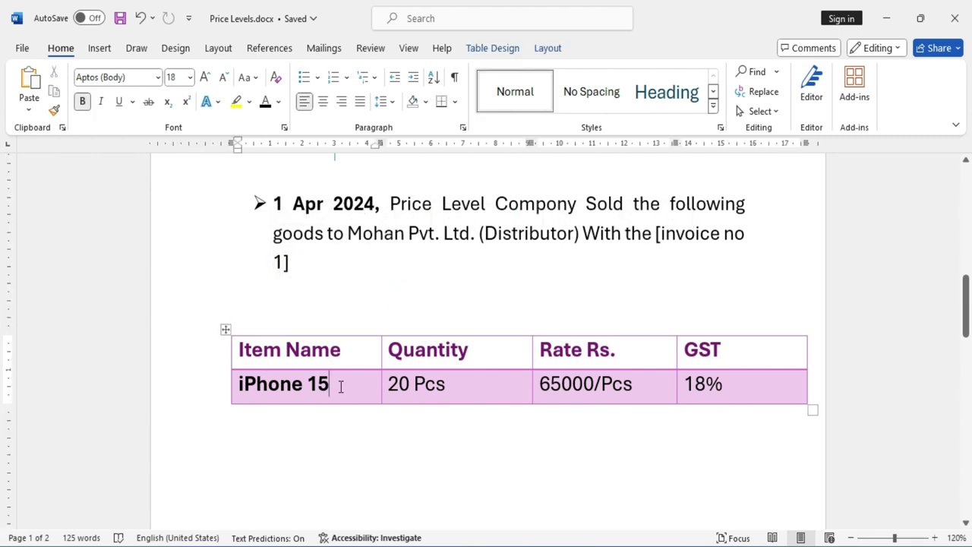
pyautogui.moveTo(471, 387); pyautogui.dragTo(397, 391)
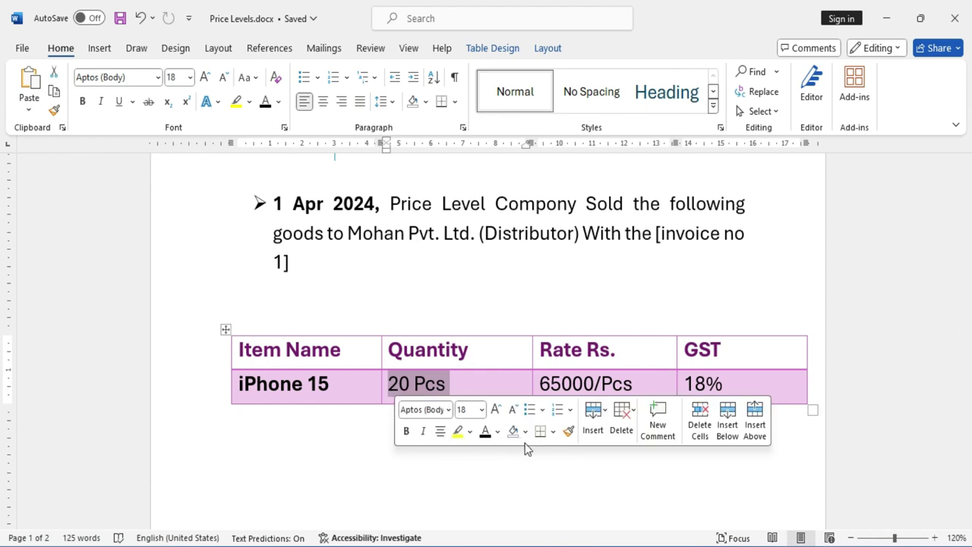
pyautogui.click(549, 471)
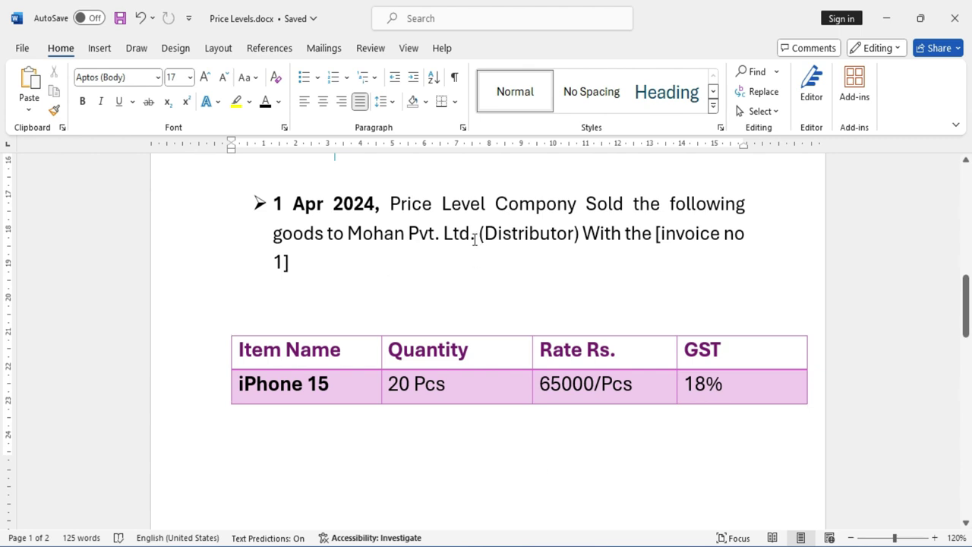
# - Copy the distributor's name Mohan Pvt. Ltd. from the document and use it to name a new ledger in TallyPrime
pyautogui.moveTo(477, 233); pyautogui.dragTo(348, 233)
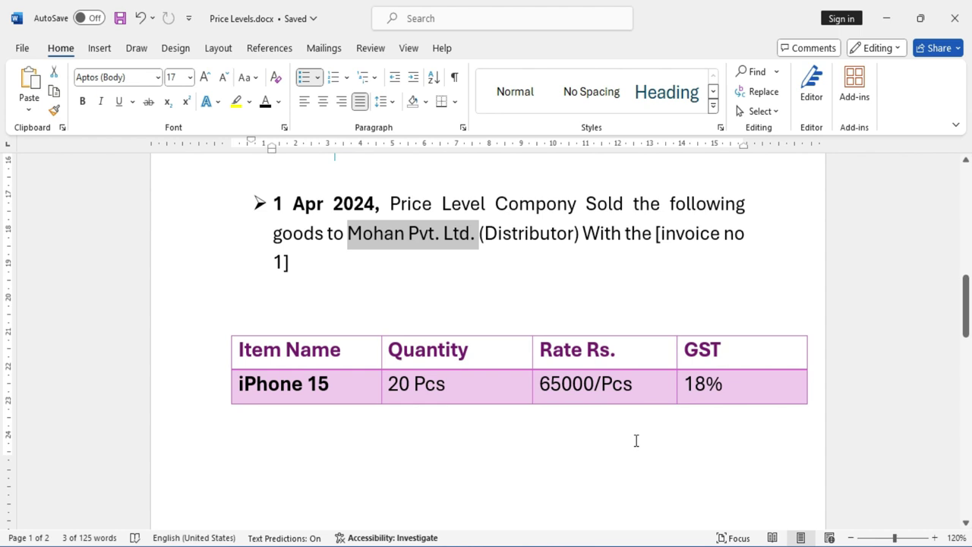
pyautogui.hotkey('alt', 'Tab')
pyautogui.press('Return')
pyautogui.press('Down')
pyautogui.press('Return')
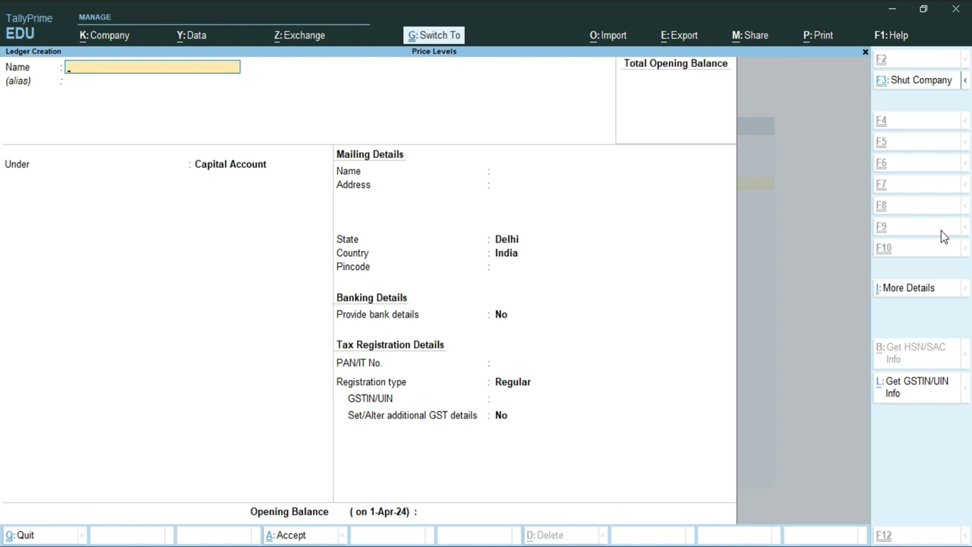
pyautogui.hotkey('ctrl', 'alt', 'v')
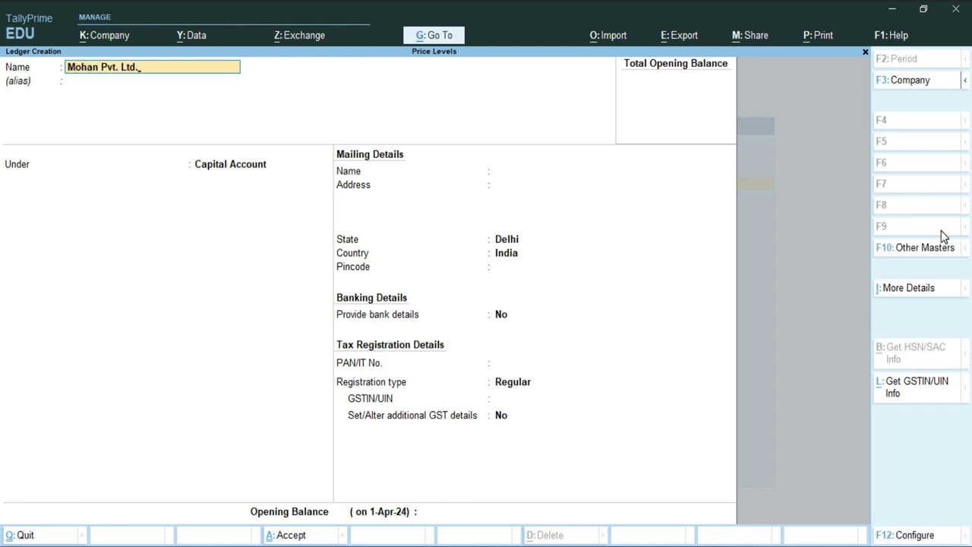
pyautogui.press('Return')
pyautogui.press('Return')
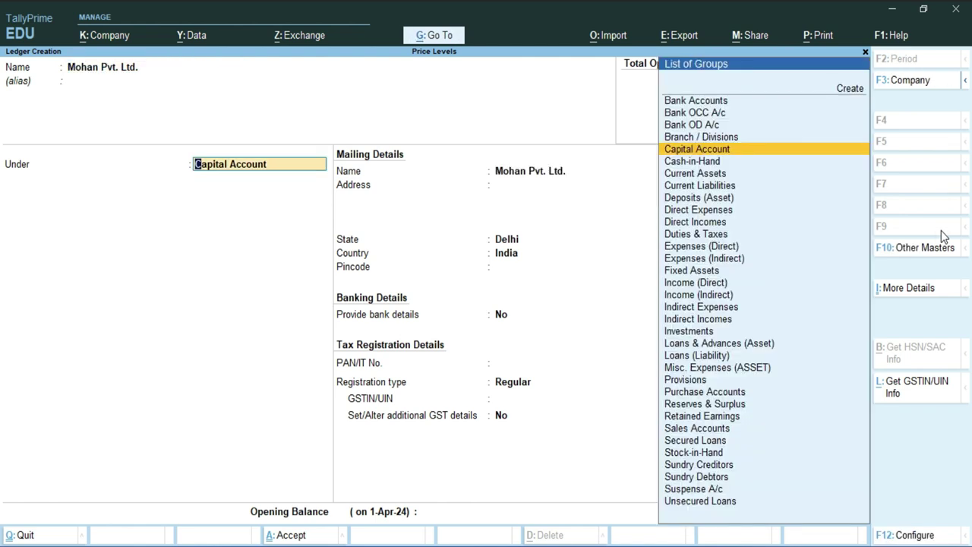
# - Place the Mohan Pvt. Ltd. ledger under Sundry Debtors and keep its balances maintained bill-by-bill
pyautogui.write('S')
pyautogui.press('Down')
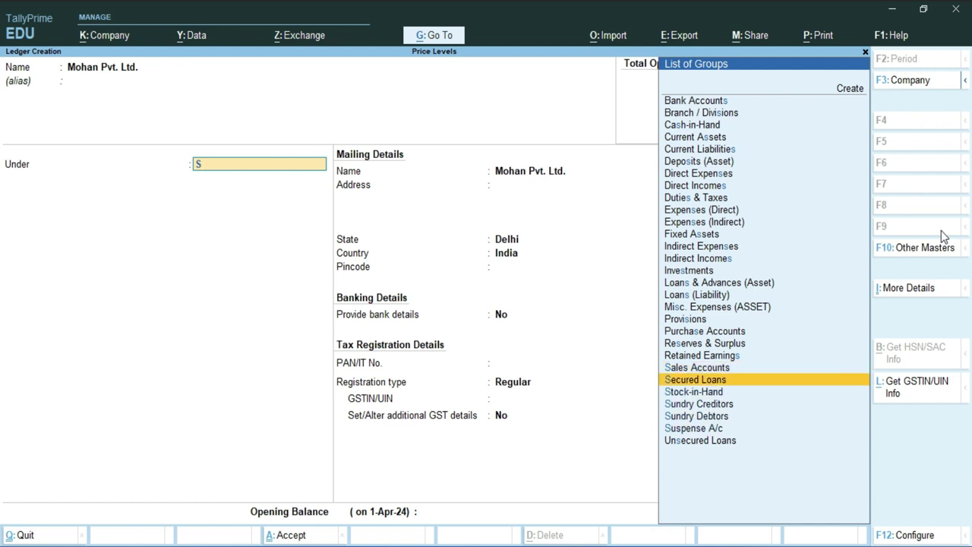
pyautogui.press('Down')
pyautogui.press('Down')
pyautogui.press('Down')
pyautogui.press('Return')
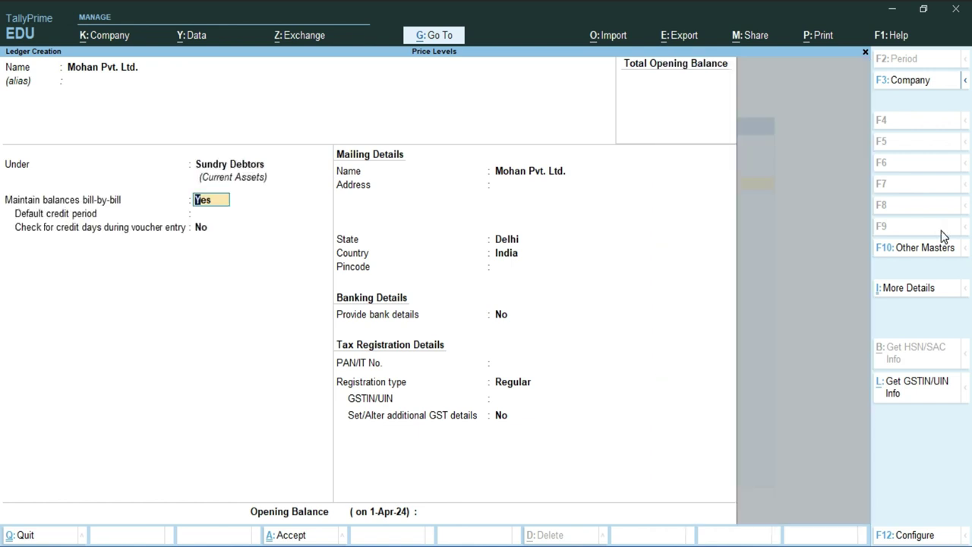
pyautogui.press('Return')
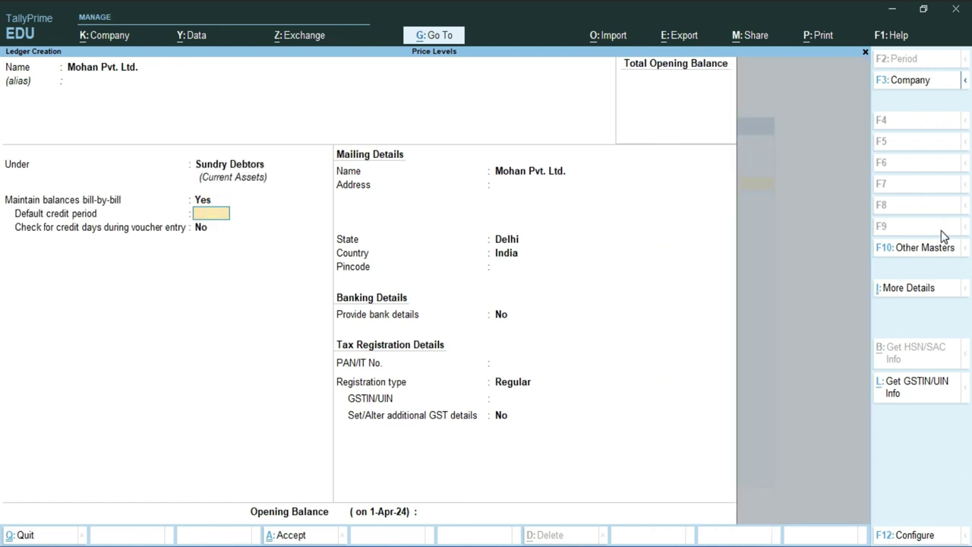
# - Leave the ledger's credit period and address blank, keep state Delhi and country India, and provide no bank details
pyautogui.press('BackSpace')
pyautogui.press('Return')
pyautogui.press('Return')
pyautogui.press('Return')
pyautogui.press('Return')
pyautogui.press('Return')
pyautogui.press('Return')
pyautogui.press('Return')
pyautogui.press('Return')
pyautogui.press('Return')
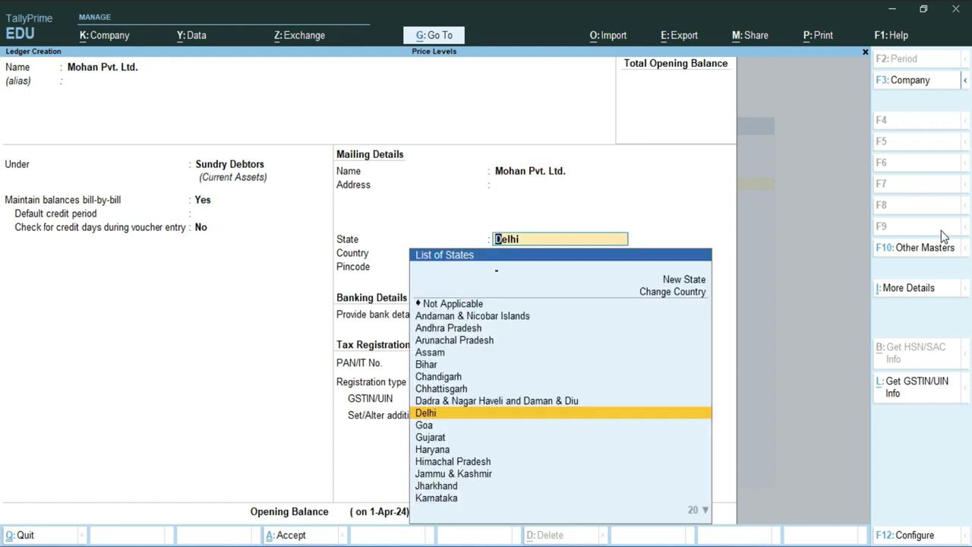
pyautogui.press('BackSpace')
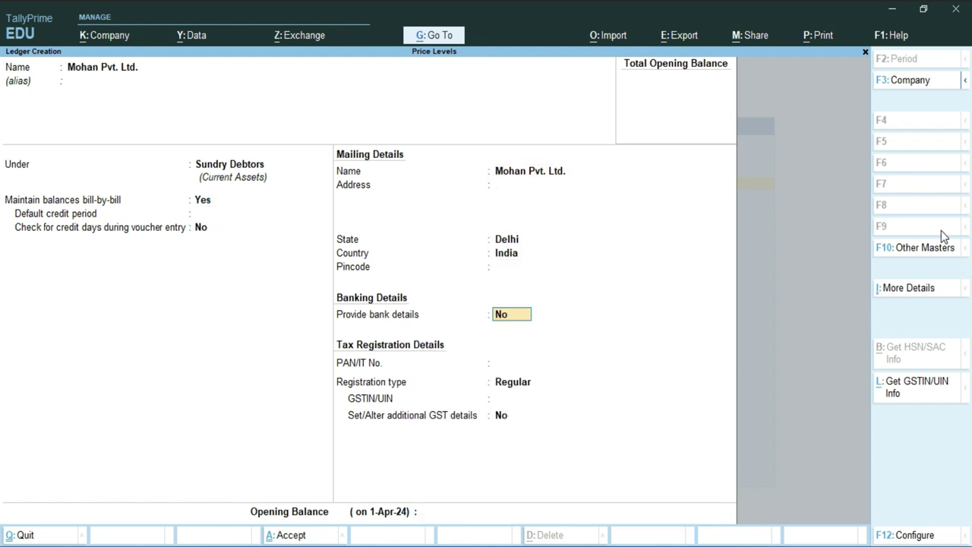
pyautogui.press('Return')
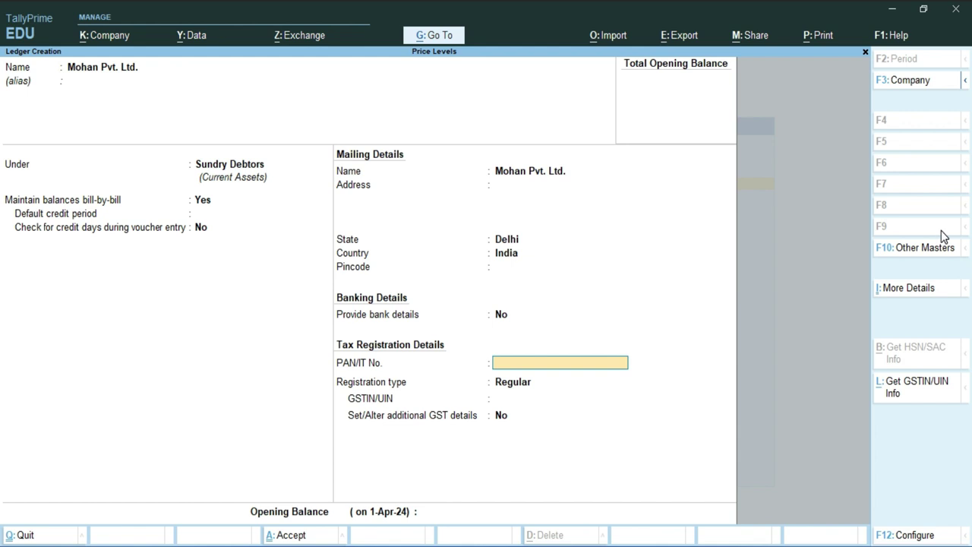
# - Keep the ledger's registration type Regular with PAN, GSTIN/UIN and opening balance blank, and save the Mohan Pvt. Ltd. ledger
pyautogui.press('Return')
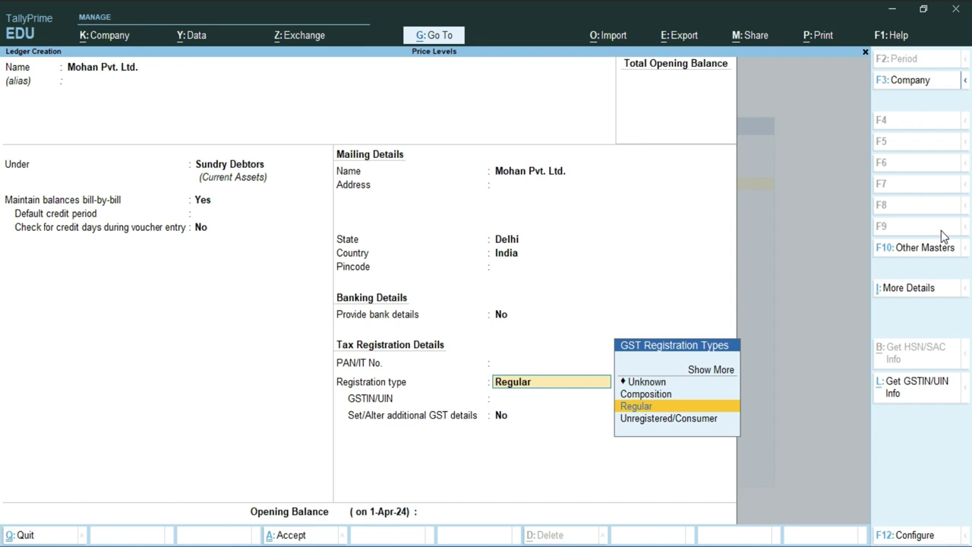
pyautogui.press('Return')
pyautogui.press('Return')
pyautogui.press('Return')
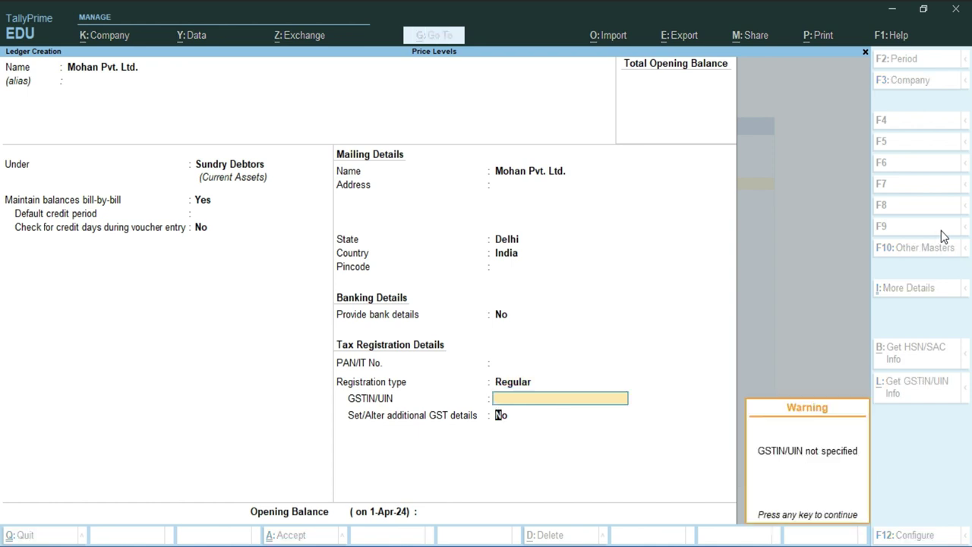
pyautogui.press('Return')
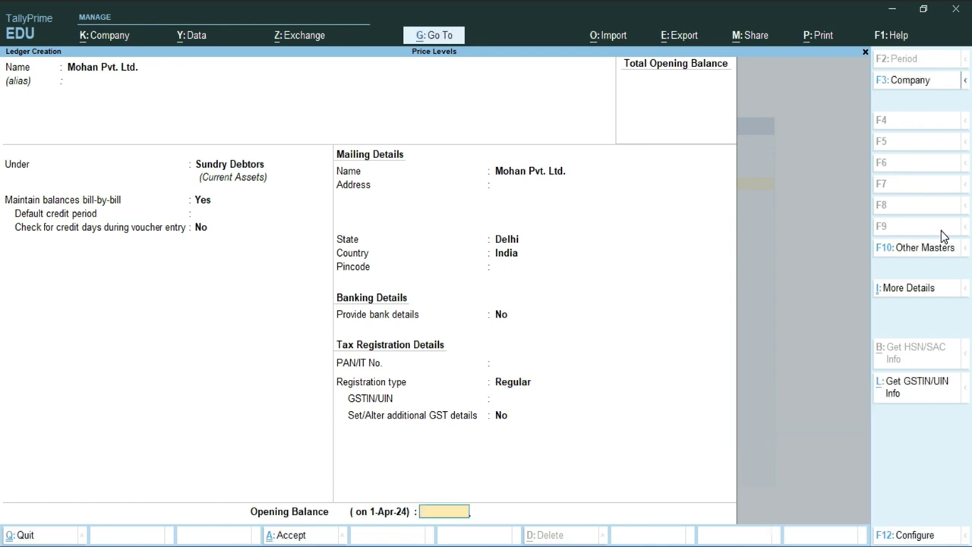
pyautogui.press('Return')
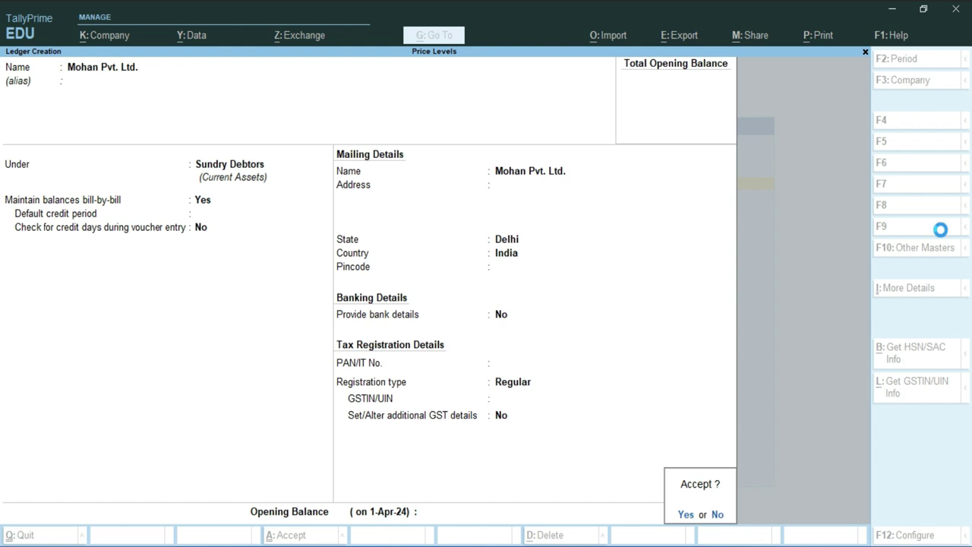
pyautogui.press('Return')
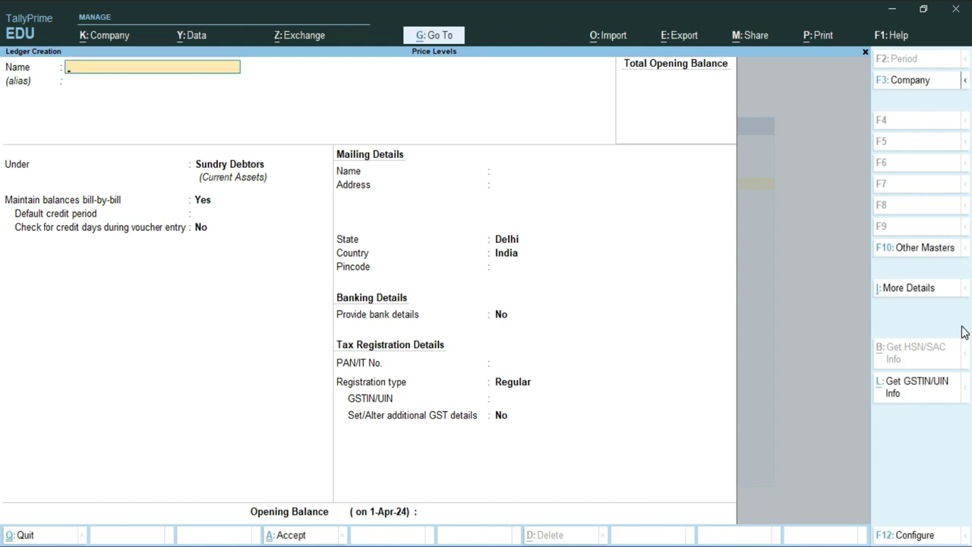
# - Review the 2 Apr 2024 sale in the Word document for its quantity, rate and price level
pyautogui.hotkey('alt', 'Tab')
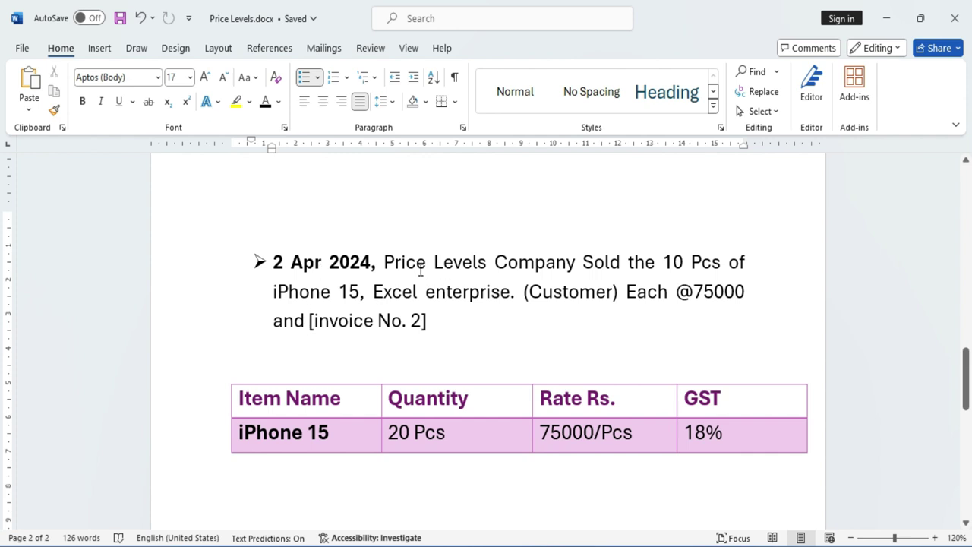
pyautogui.moveTo(658, 262); pyautogui.dragTo(747, 261)
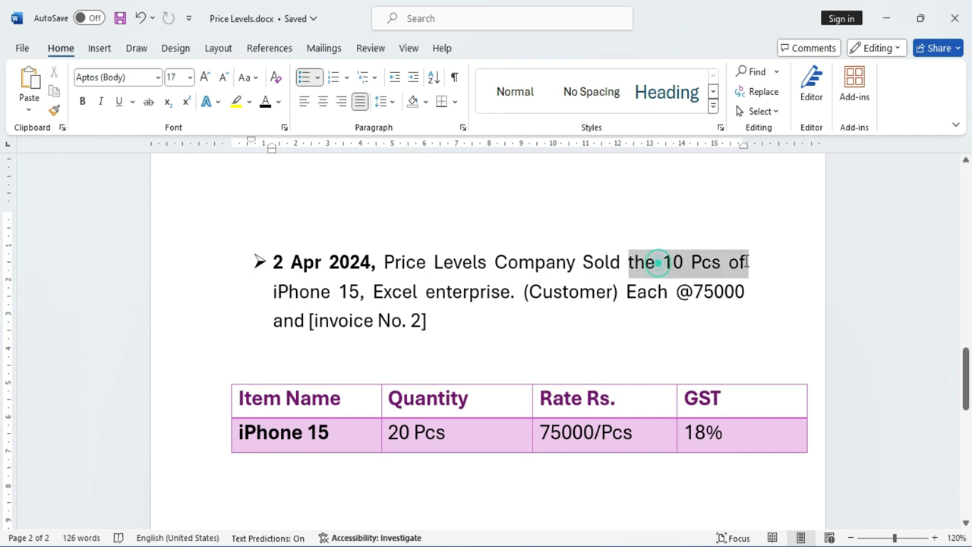
pyautogui.click(695, 330)
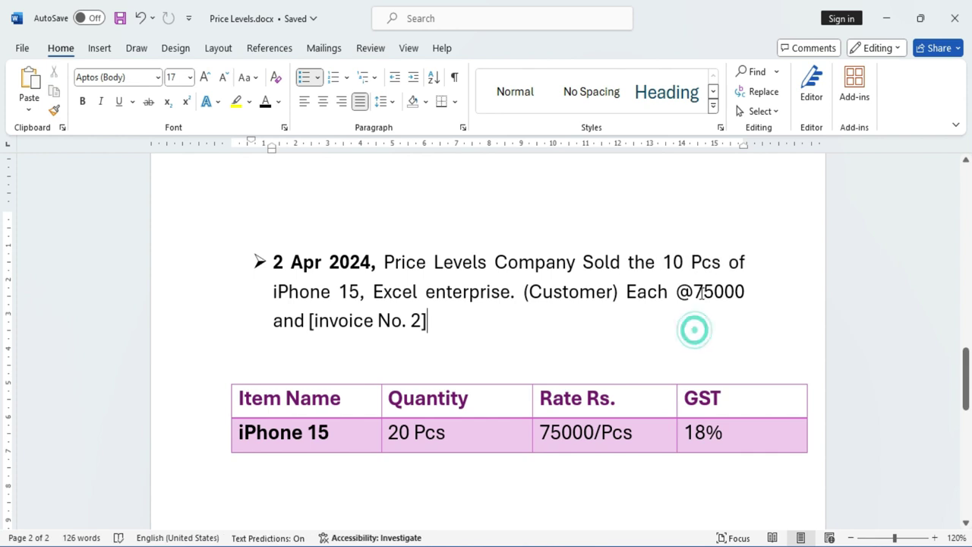
pyautogui.moveTo(759, 294); pyautogui.dragTo(692, 292)
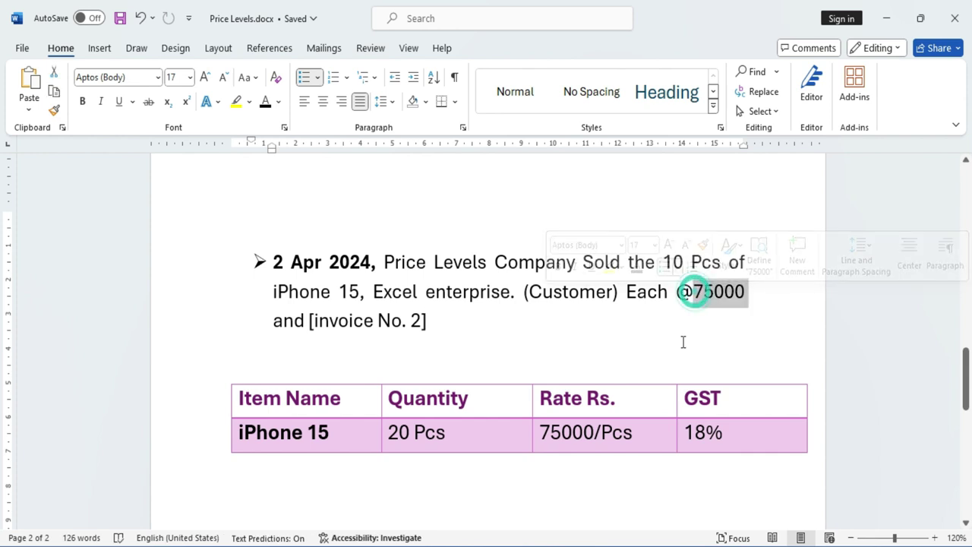
pyautogui.click(631, 333)
pyautogui.doubleClick(570, 291)
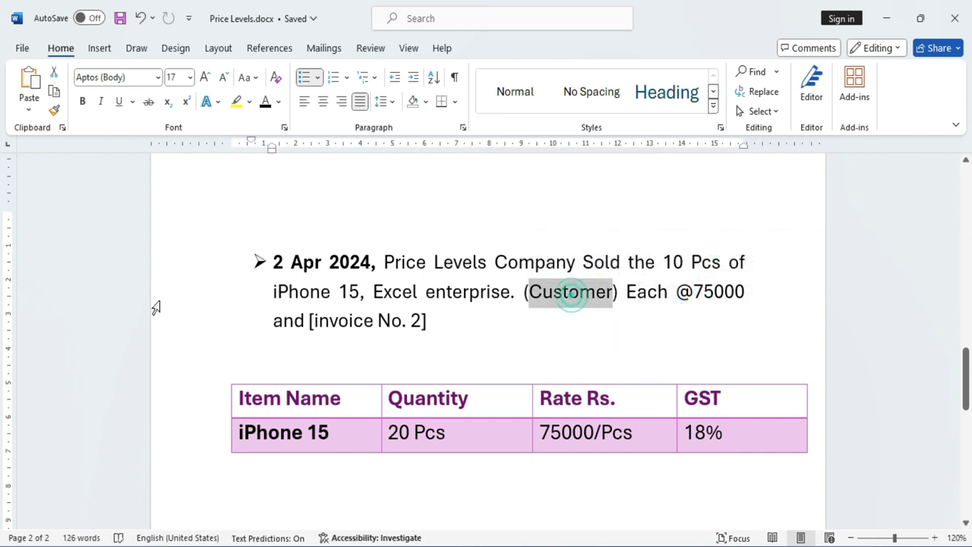
pyautogui.click(495, 345)
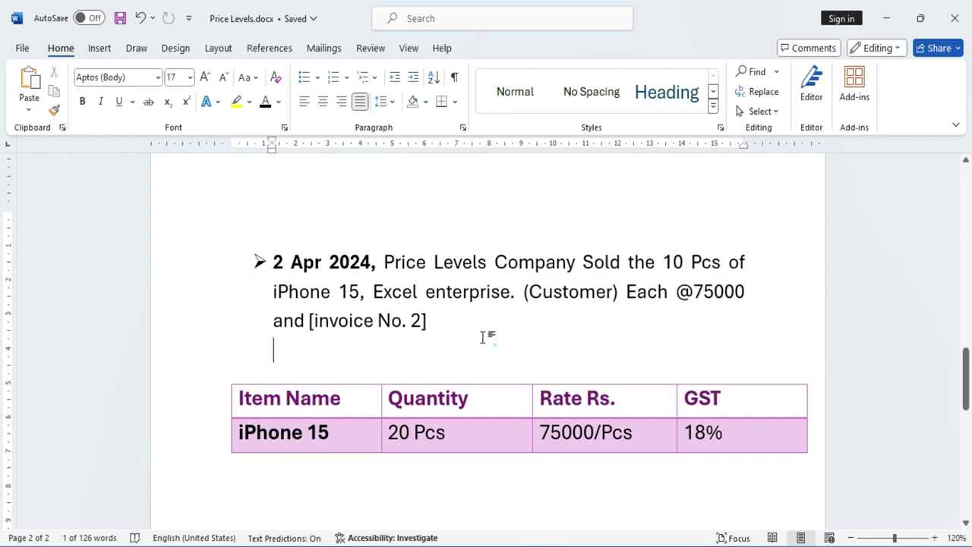
# - Copy the party name Excel enterprise from the document and use it to name a new ledger in TallyPrime
pyautogui.moveTo(375, 293); pyautogui.dragTo(509, 293)
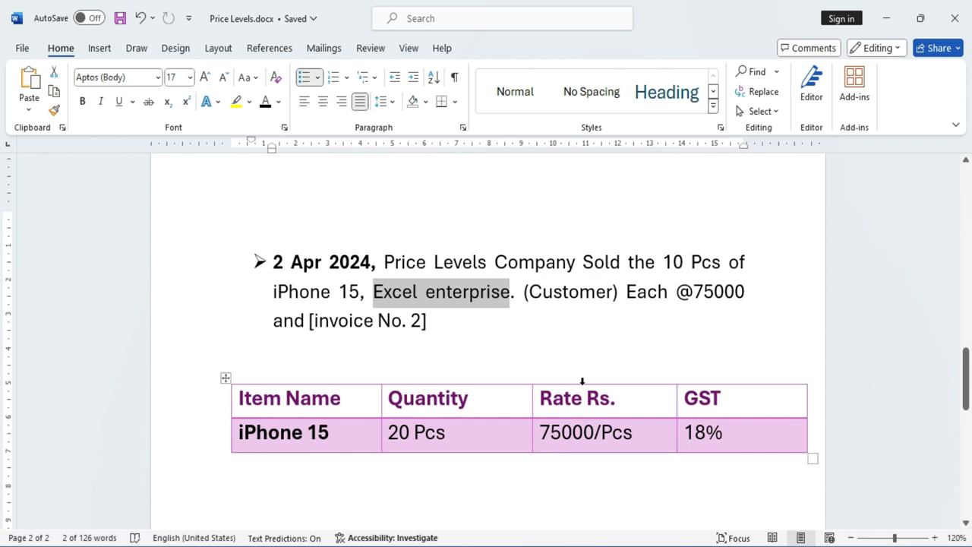
pyautogui.hotkey('alt', 'Tab')
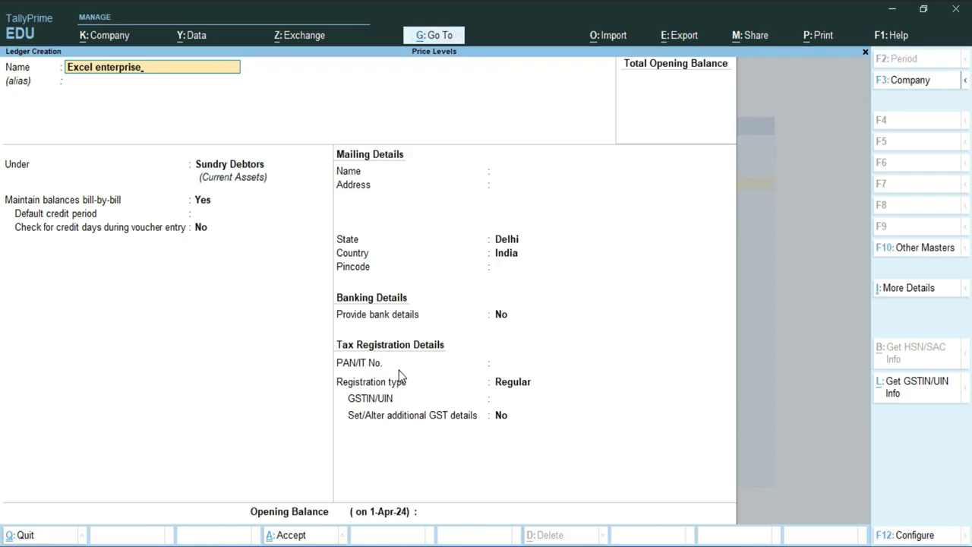
pyautogui.press('Return')
pyautogui.press('Return')
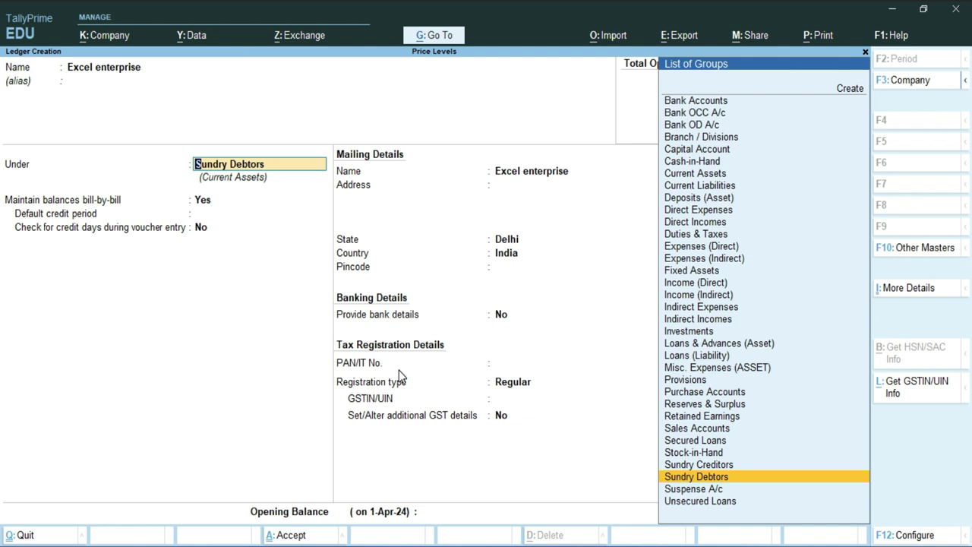
# - Place the Excel enterprise ledger under Sundry Debtors with balances maintained bill-by-bill, leaving the credit period and address blank
pyautogui.press('Return')
pyautogui.press('Return')
pyautogui.press('Return')
pyautogui.press('Return')
pyautogui.press('Return')
pyautogui.press('Return')
pyautogui.press('Return')
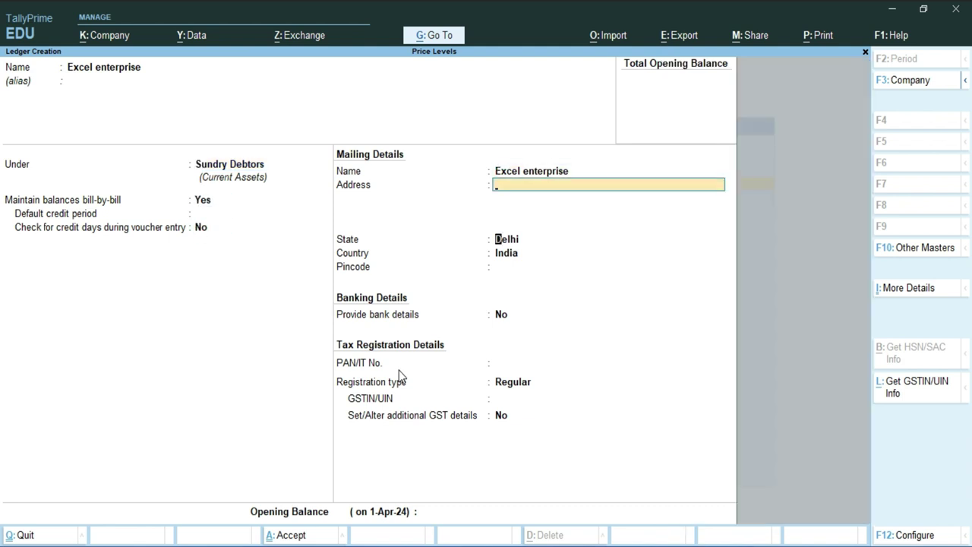
# - Keep the Excel enterprise ledger's bank details at No and registration type Regular with GSTIN/UIN blank, and save it
pyautogui.press('Return')
pyautogui.press('Return')
pyautogui.press('Return')
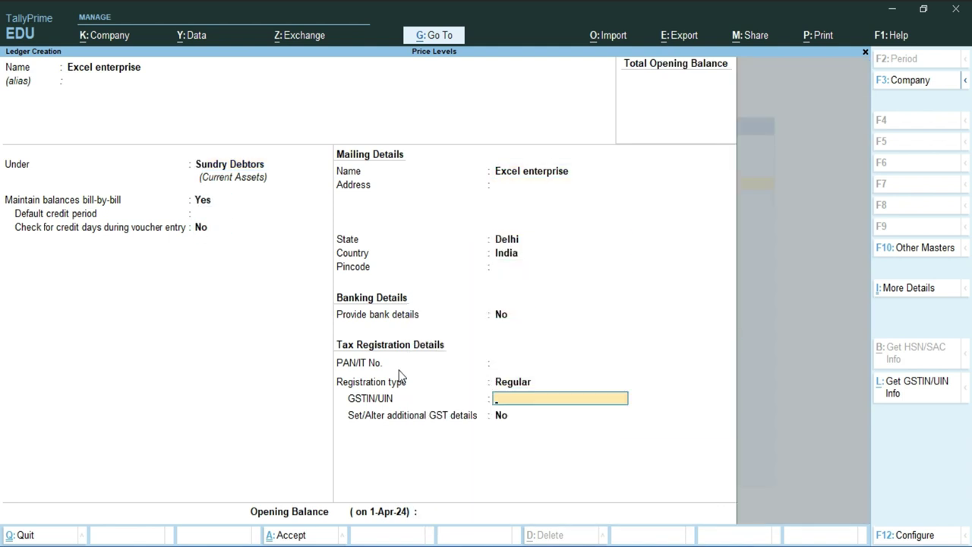
pyautogui.hotkey('ctrl', 'a')
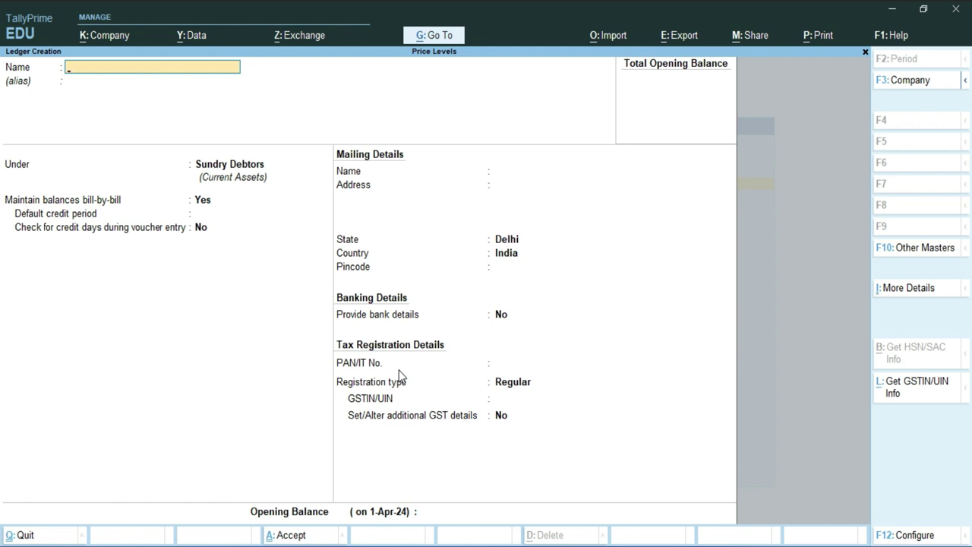
# - Name a new ledger Sales and place it under Sales Accounts
pyautogui.write('Sales')
pyautogui.press('Return')
pyautogui.press('Return')
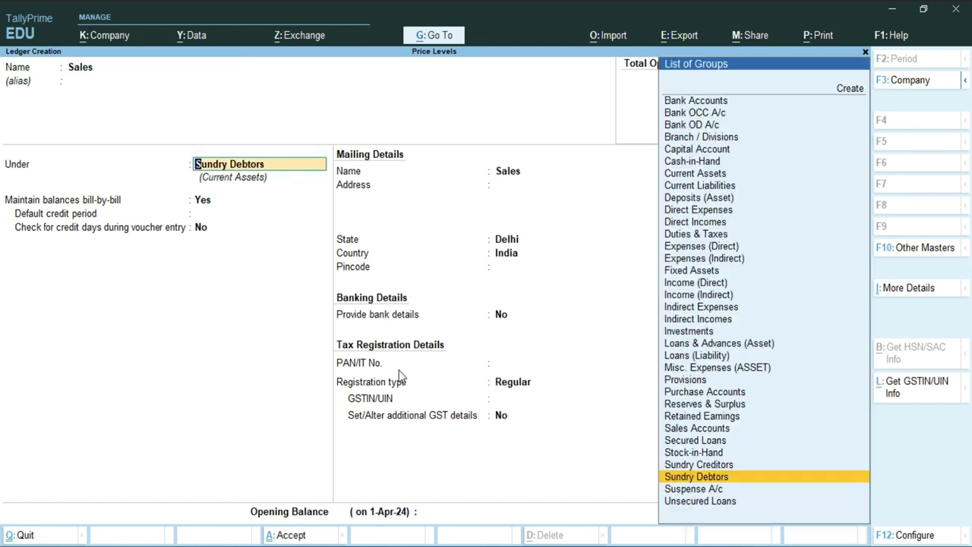
pyautogui.write('S')
pyautogui.press('Return')
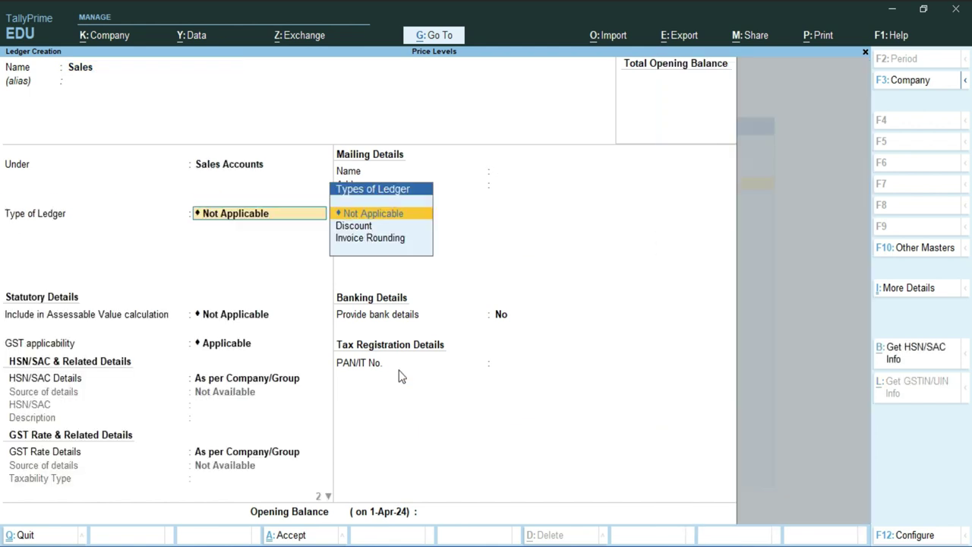
# - Keep GST applicability as Applicable for the Sales ledger, set its type of supply to Goods, and save it
pyautogui.press('Return')
pyautogui.press('Return')
pyautogui.press('Return')
pyautogui.press('Return')
pyautogui.press('Return')
pyautogui.press('Up')
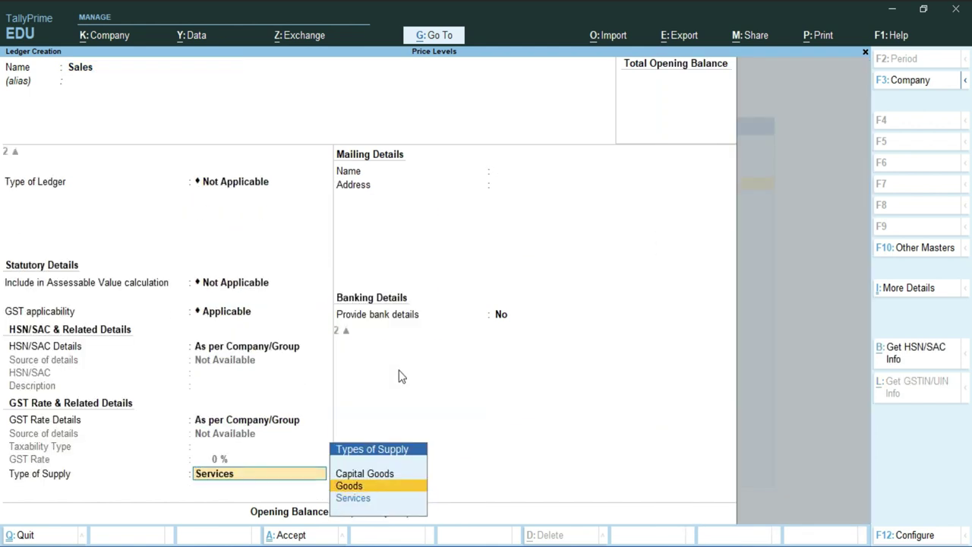
pyautogui.press('Return')
pyautogui.press('Return')
pyautogui.press('Return')
pyautogui.press('Return')
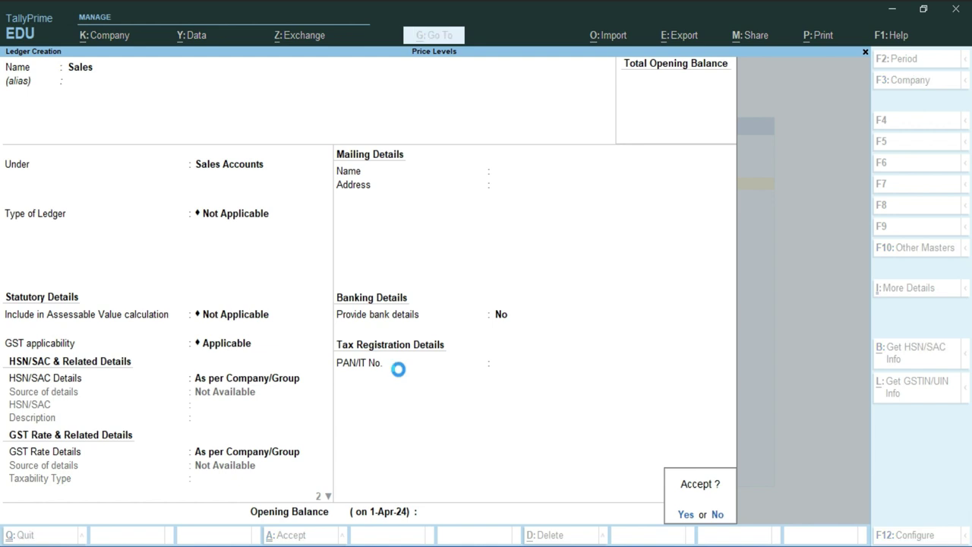
# - Name a new ledger CGST and place it under Duties & Taxes
pyautogui.write('C')
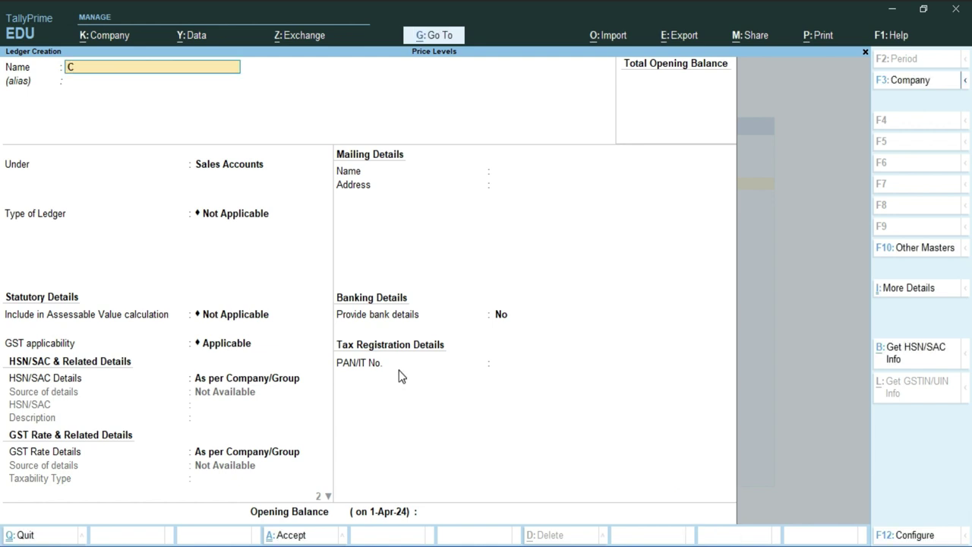
pyautogui.write('GST')
pyautogui.press('Return')
pyautogui.write('D')
pyautogui.press('Down')
pyautogui.press('Down')
pyautogui.press('Down')
pyautogui.press('Return')
# - Set the CGST ledger's duty type to GST and tax type to CGST, keep 0 % with no rounding method, and save it
pyautogui.press('Up')
pyautogui.press('Return')
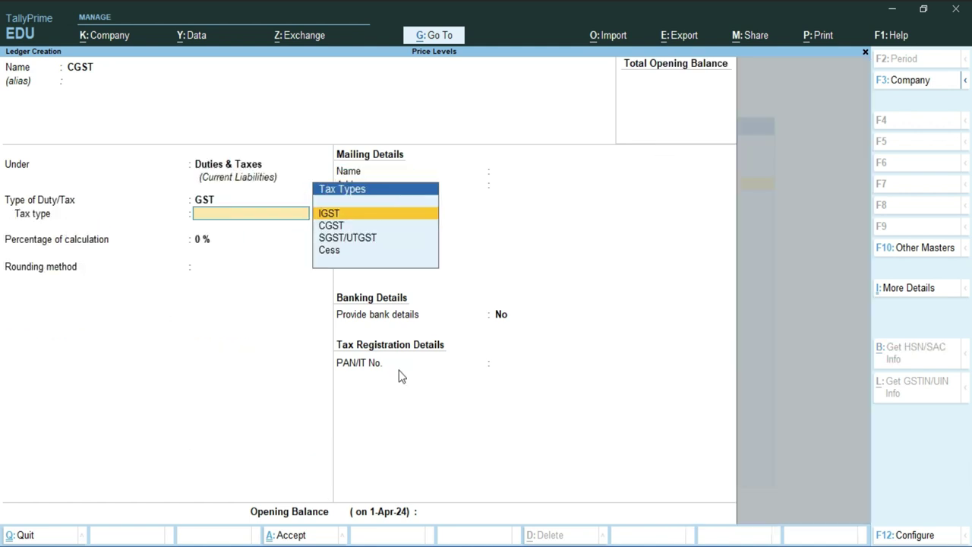
pyautogui.press('Down')
pyautogui.press('Return')
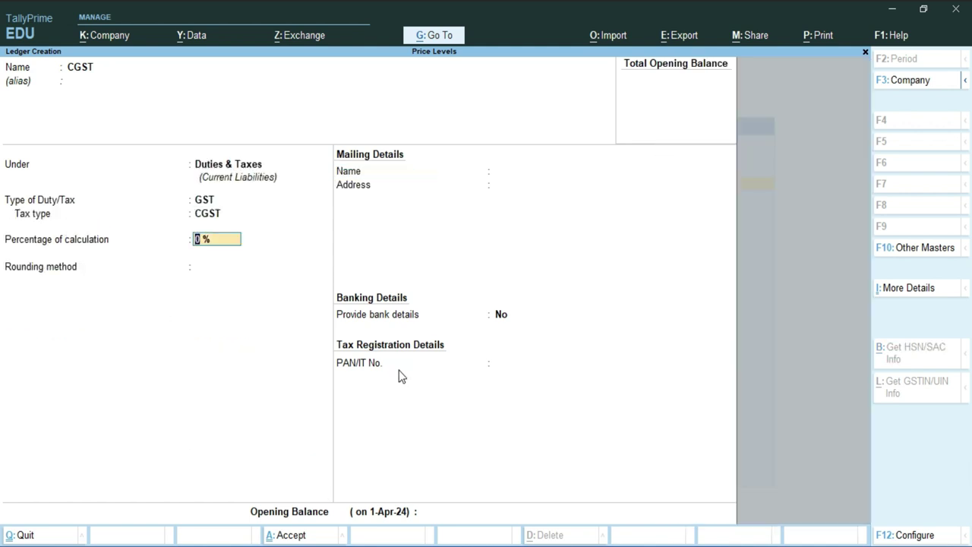
pyautogui.press('Return')
pyautogui.press('Return')
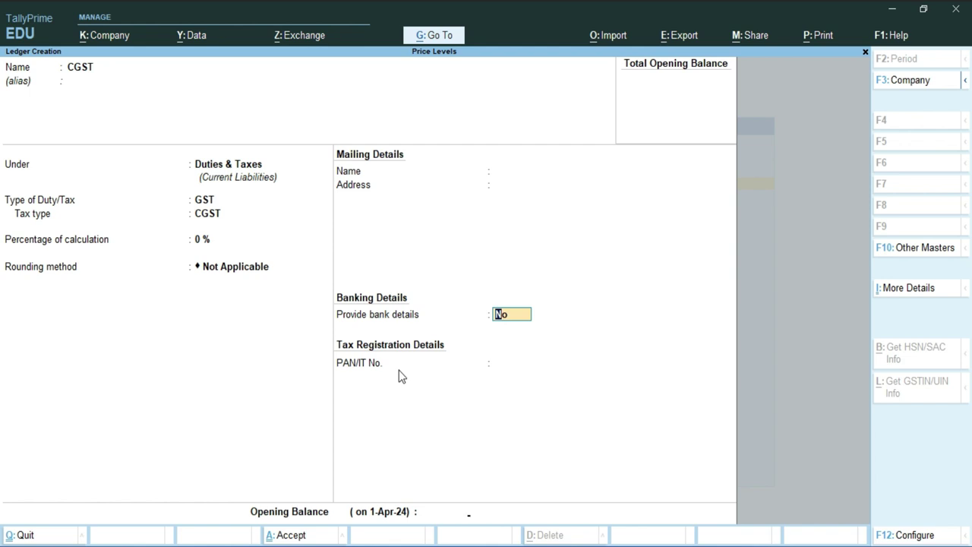
pyautogui.press('Return')
pyautogui.press('Return')
pyautogui.press('Return')
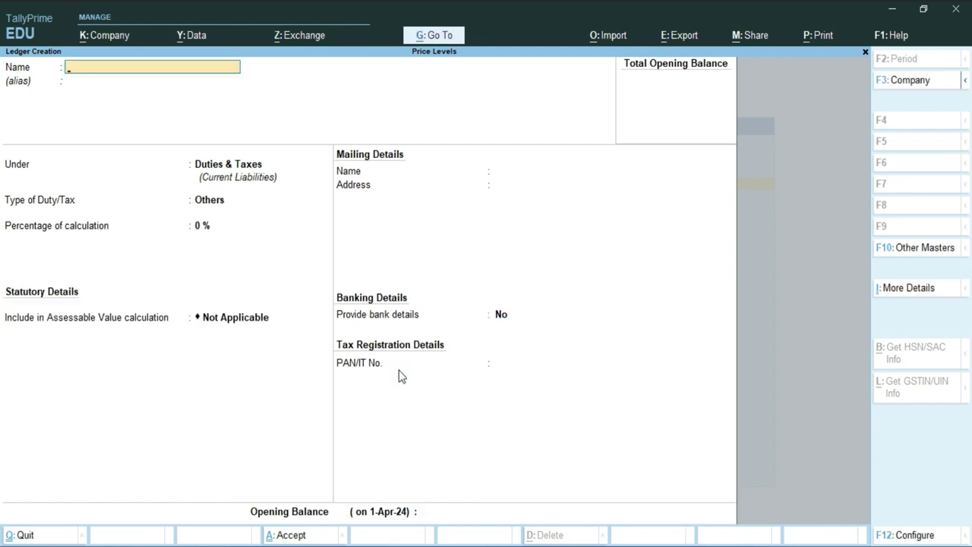
# - Name a new ledger SGST and keep it under Duties & Taxes
pyautogui.write('SGST')
pyautogui.press('Return')
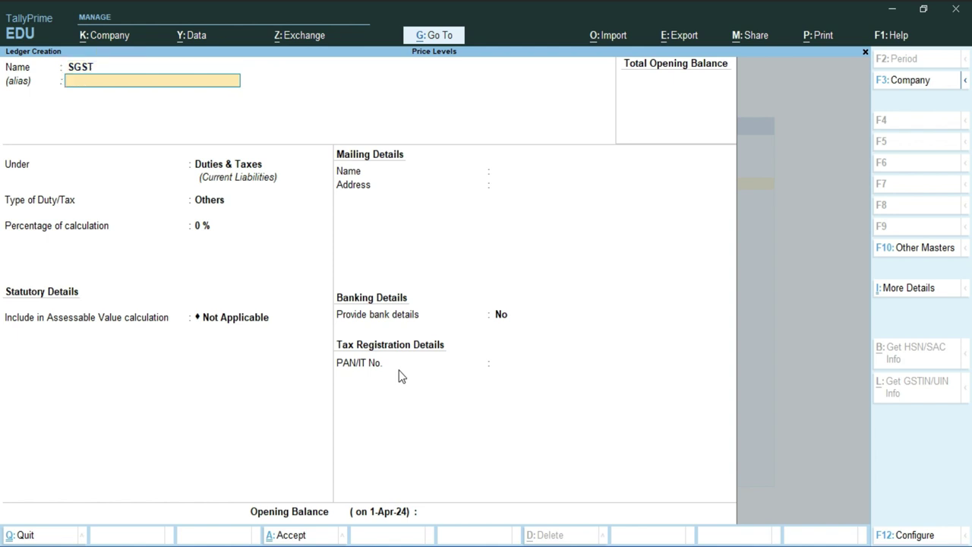
pyautogui.press('Return')
pyautogui.press('Return')
# - Set the SGST ledger's duty type to GST and tax type to SGST/UTGST, keep 0 % with no rounding method, and save it
pyautogui.press('Up')
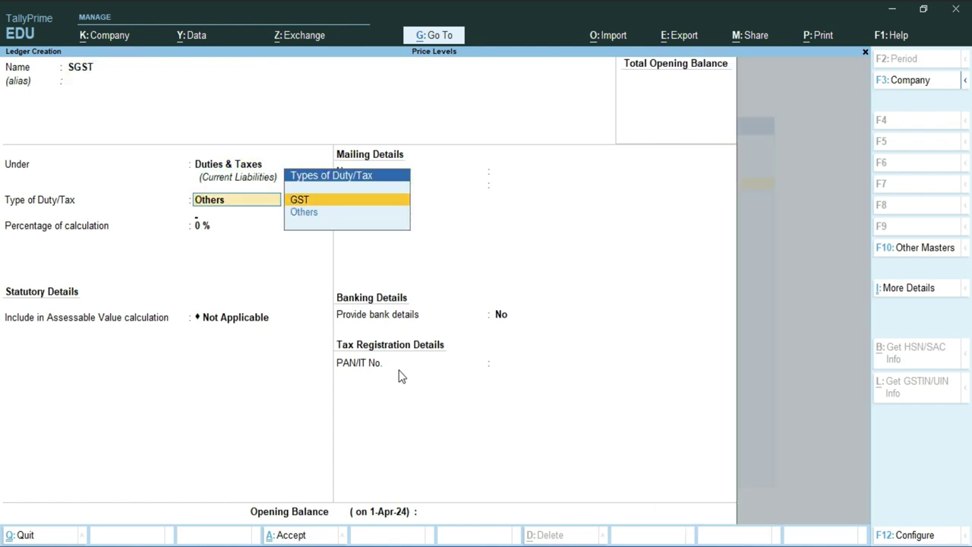
pyautogui.press('Return')
pyautogui.press('Down')
pyautogui.press('Down')
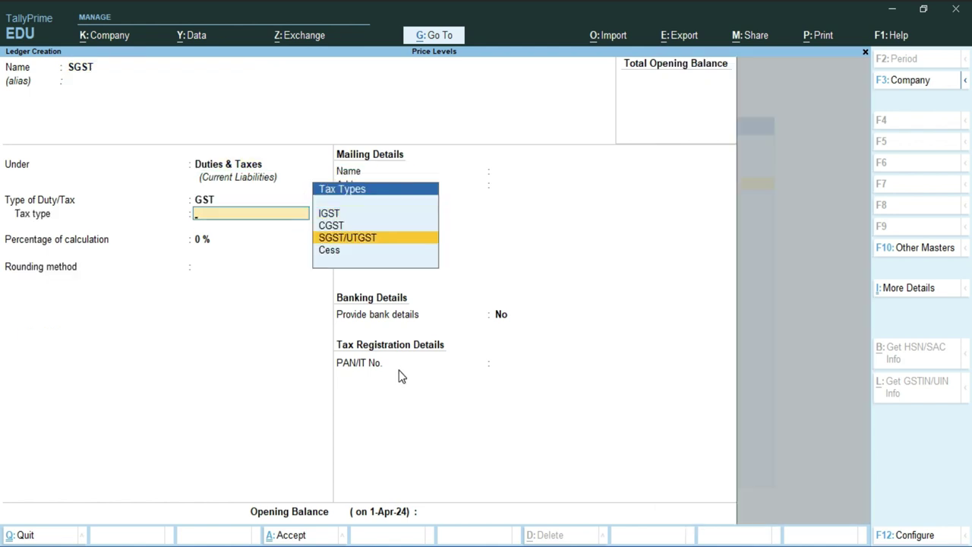
pyautogui.press('Return')
pyautogui.press('Return')
pyautogui.press('Return')
pyautogui.press('Return')
pyautogui.press('Return')
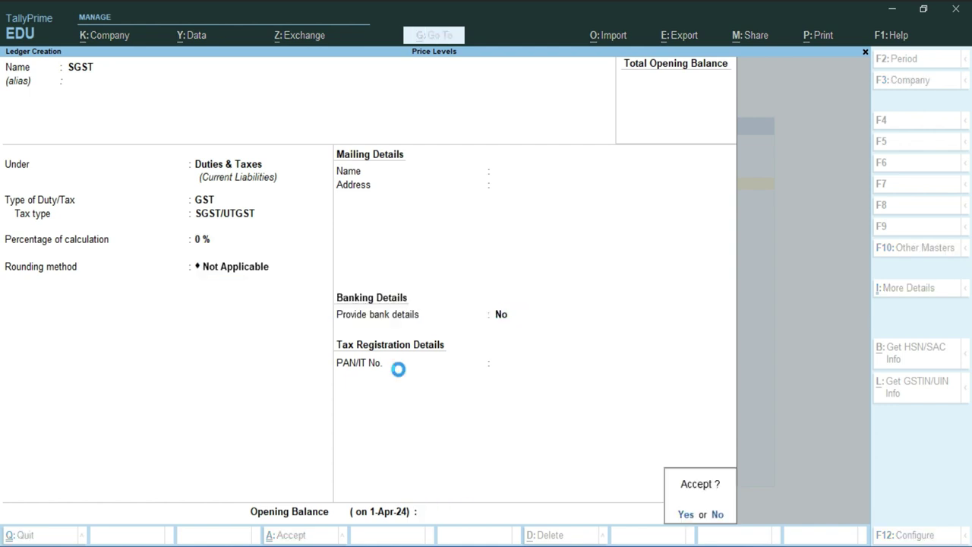
pyautogui.press('Return')
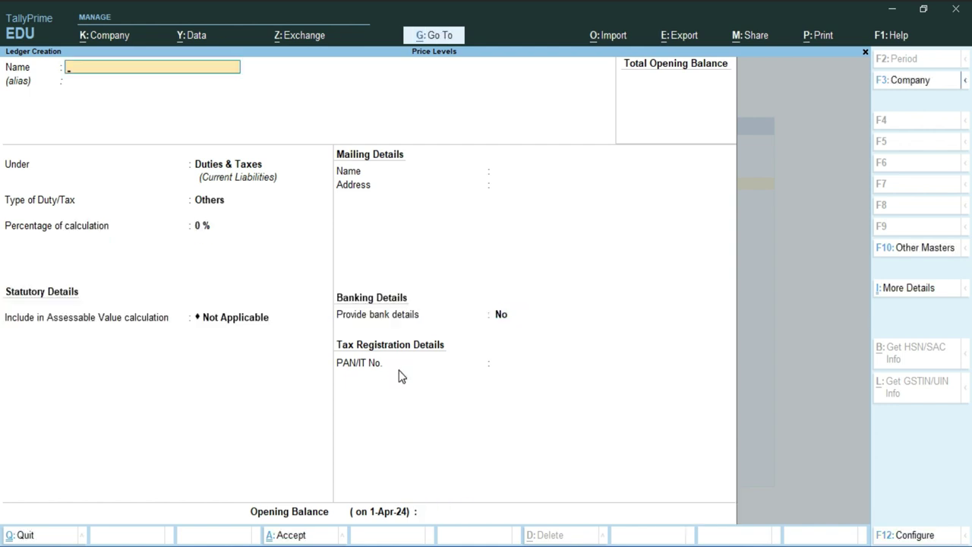
# - Leave ledger creation and open the Price List (Stock Group) master for creation
pyautogui.press('Escape')
pyautogui.press('Return')
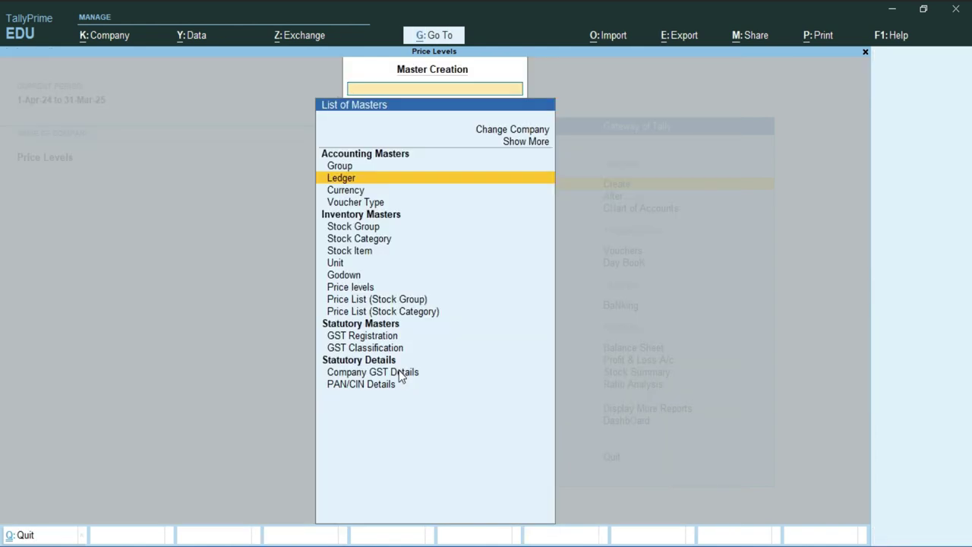
pyautogui.press('Down')
pyautogui.press('Down')
pyautogui.press('Down')
pyautogui.press('Down')
pyautogui.press('Down')
pyautogui.press('Down')
pyautogui.press('Down')
pyautogui.press('Down')
pyautogui.press('Down')
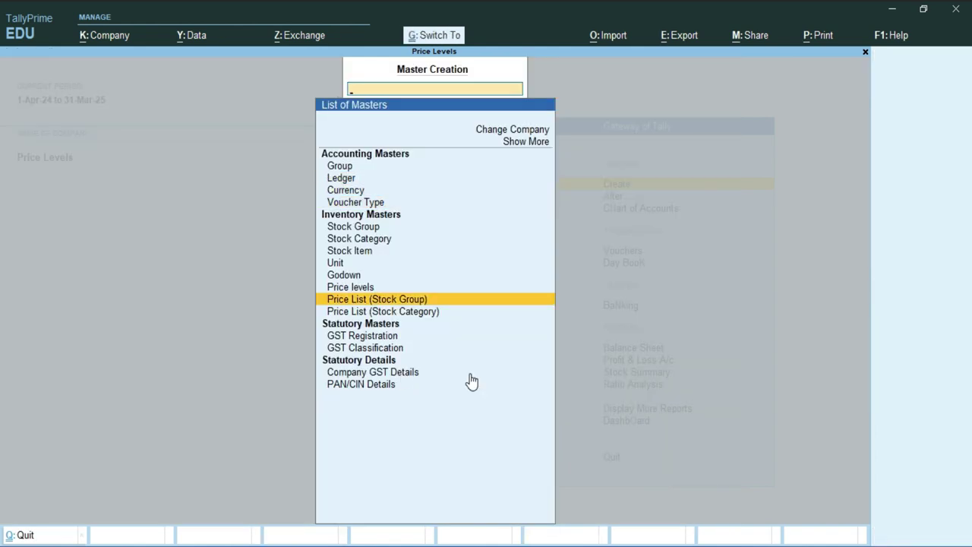
pyautogui.moveTo(306, 287)
pyautogui.mouseDown()
pyautogui.moveTo(339, 310)
pyautogui.moveTo(451, 310)
pyautogui.mouseUp()
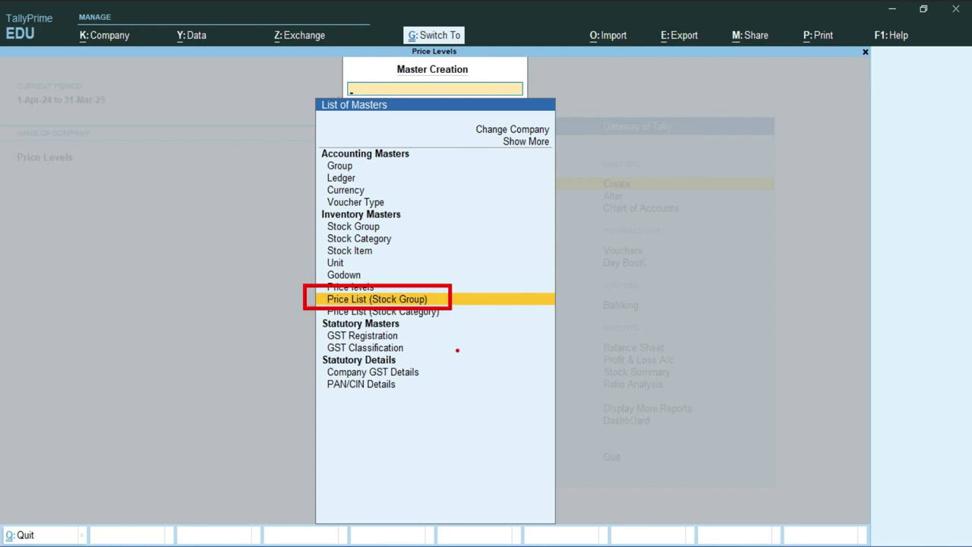
pyautogui.press('Return')
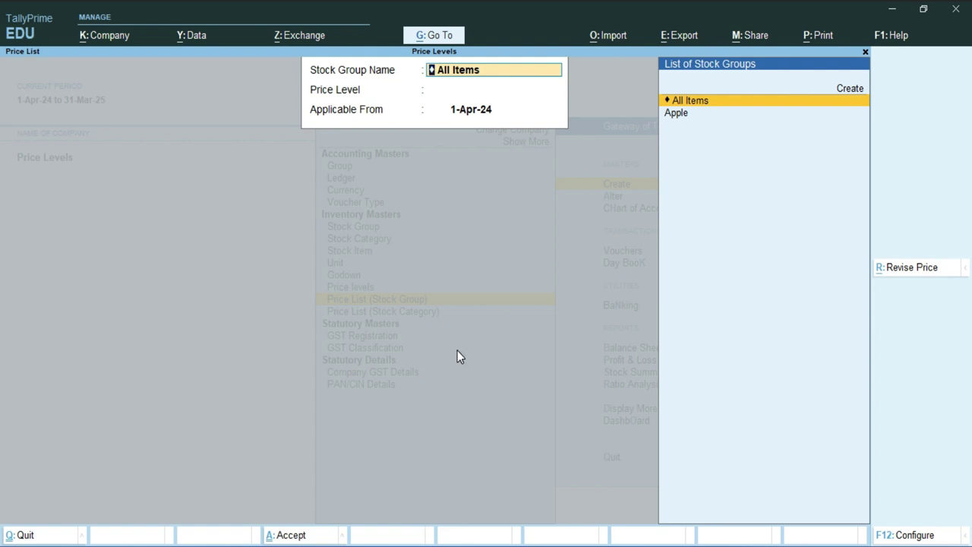
# - Start the Customer price list for stock group Apple, applicable from 1-Apr-24, and choose iPhone 15 as its first item
pyautogui.press('Down')
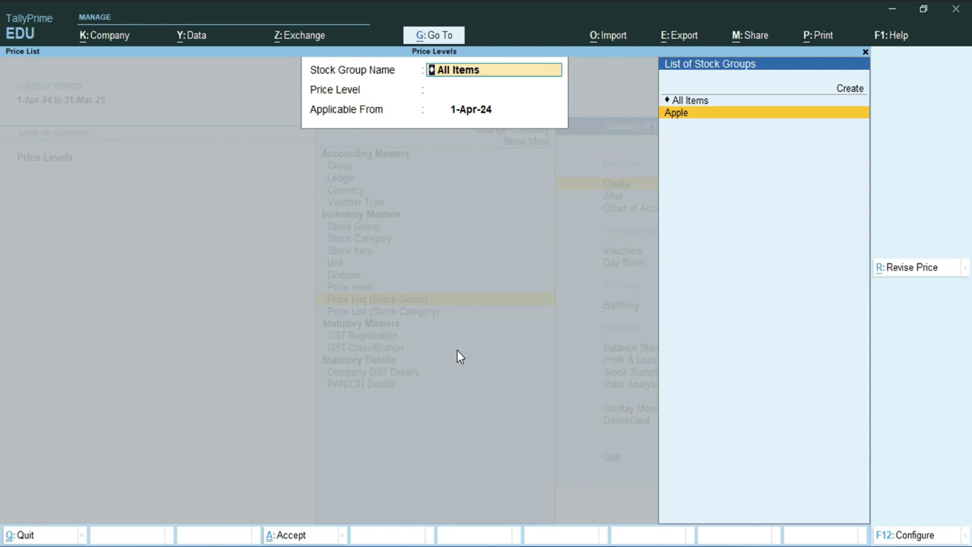
pyautogui.press('Return')
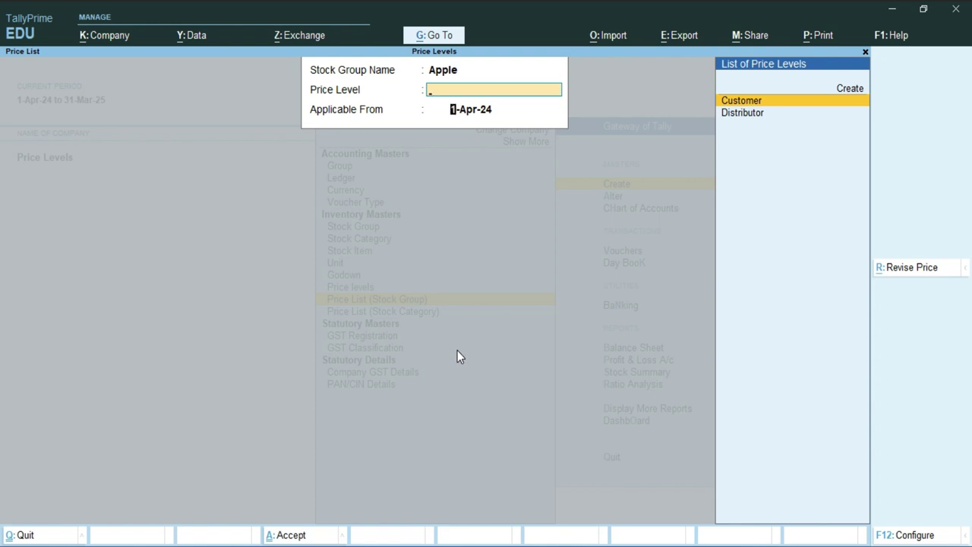
pyautogui.press('Return')
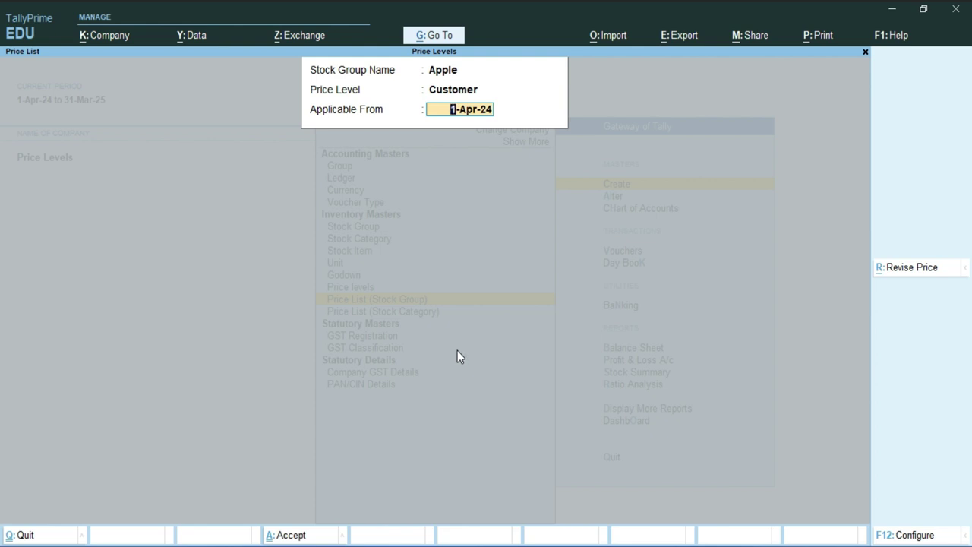
pyautogui.press('Return')
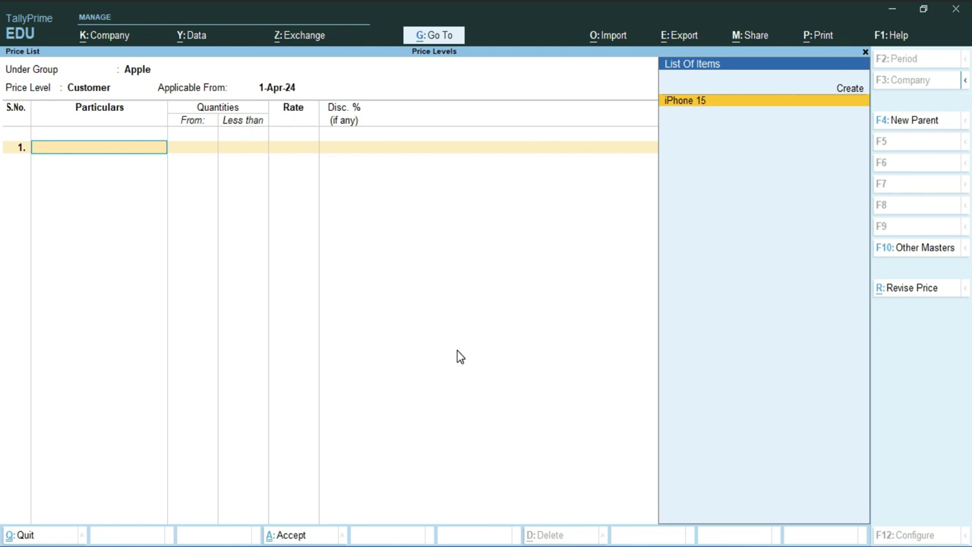
pyautogui.press('Return')
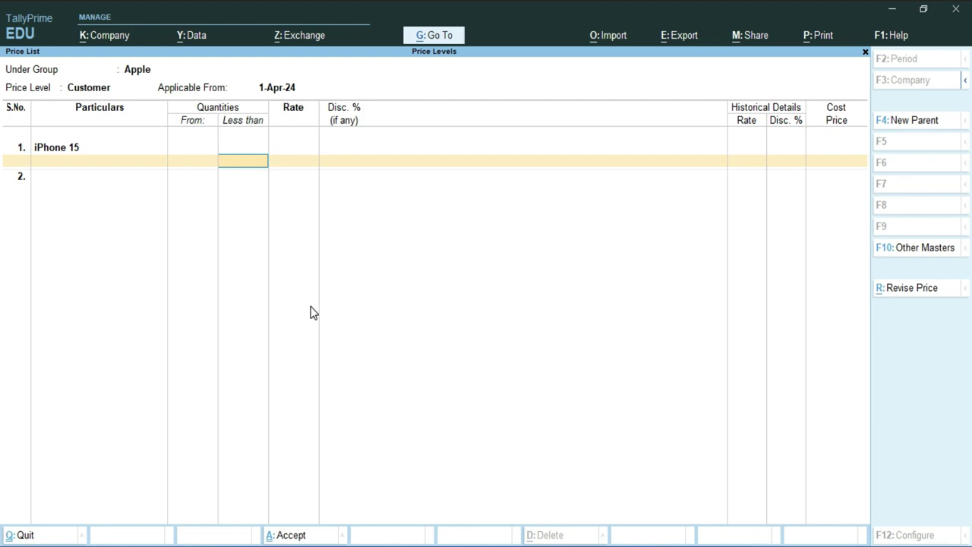
# - Switch to the Price Levels document in Word and examine the price table's headings and the first iPhone 15 quantity slab with its rates
pyautogui.hotkey('alt', 'Tab')
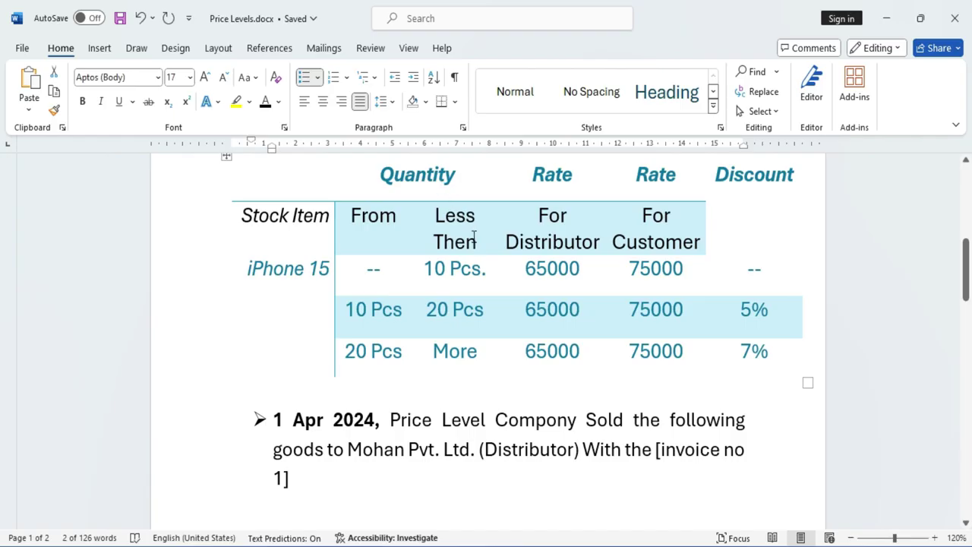
pyautogui.click(553, 235)
pyautogui.click(667, 242)
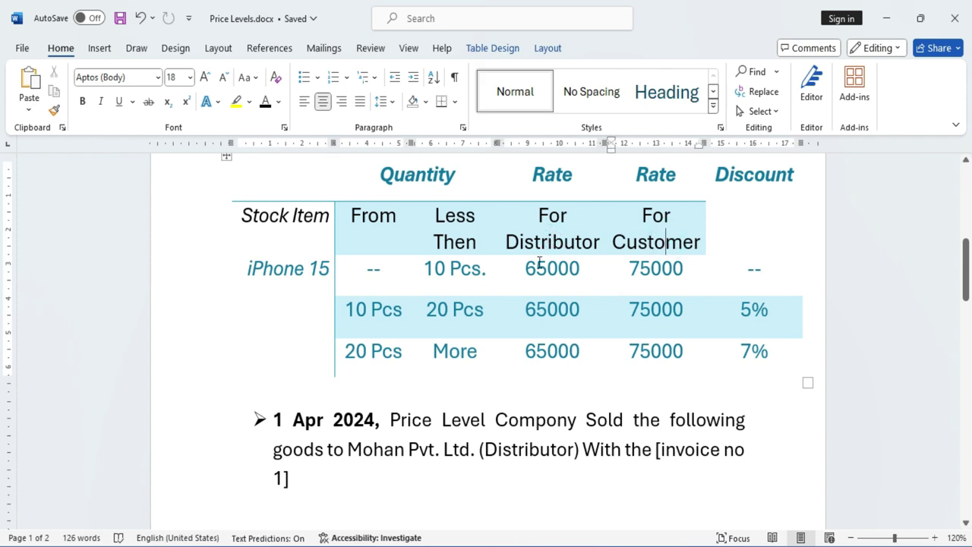
pyautogui.moveTo(238, 220); pyautogui.dragTo(642, 215)
pyautogui.click(528, 235)
pyautogui.click(646, 240)
pyautogui.tripleClick(243, 269)
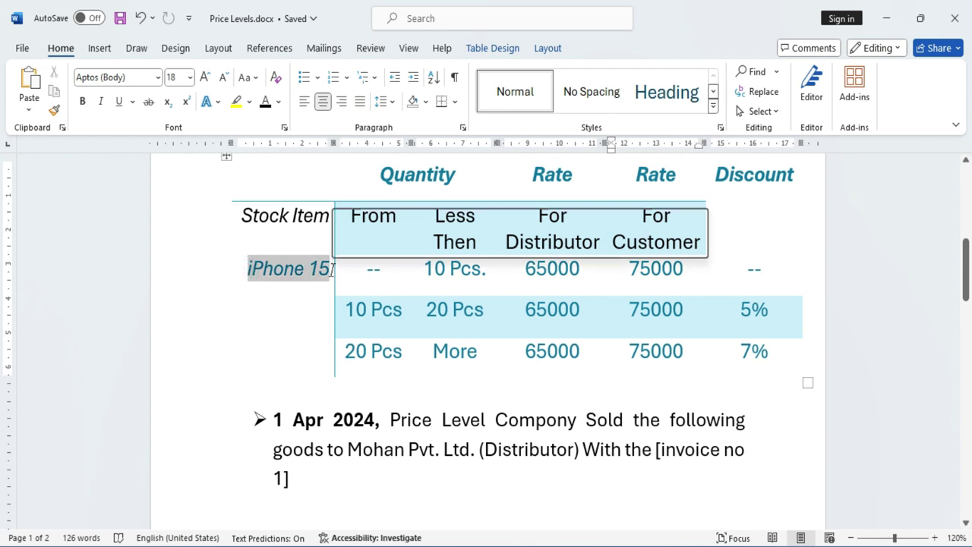
pyautogui.click(406, 282)
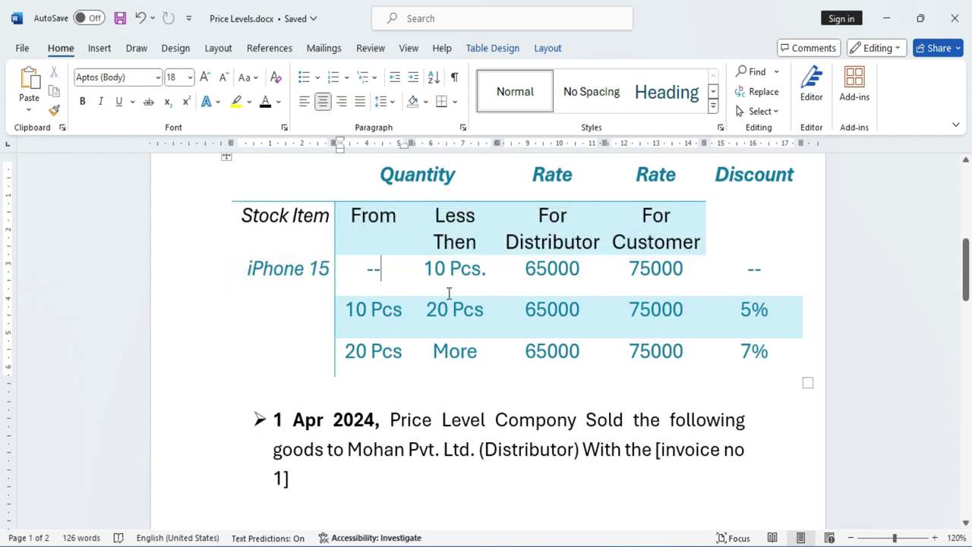
pyautogui.tripleClick(429, 269)
pyautogui.click(398, 275)
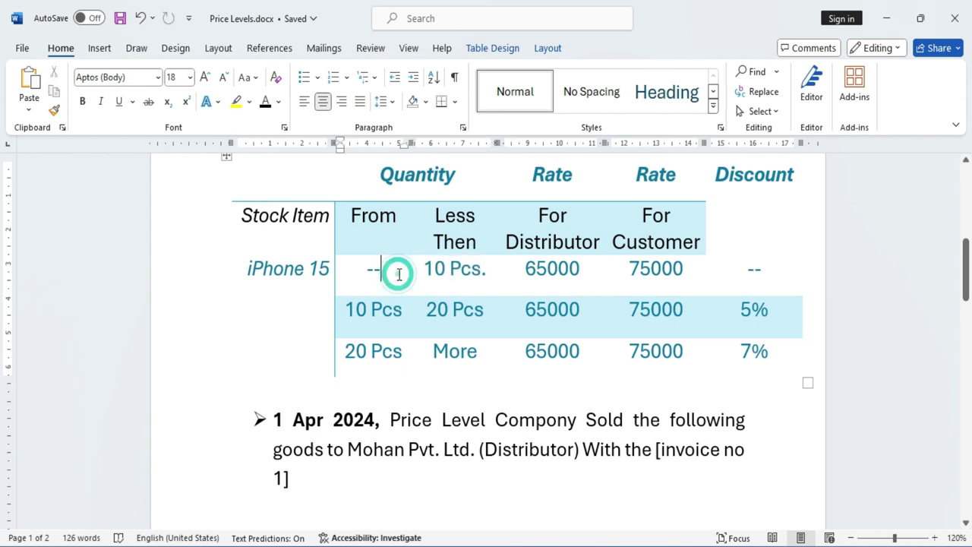
pyautogui.click(448, 272)
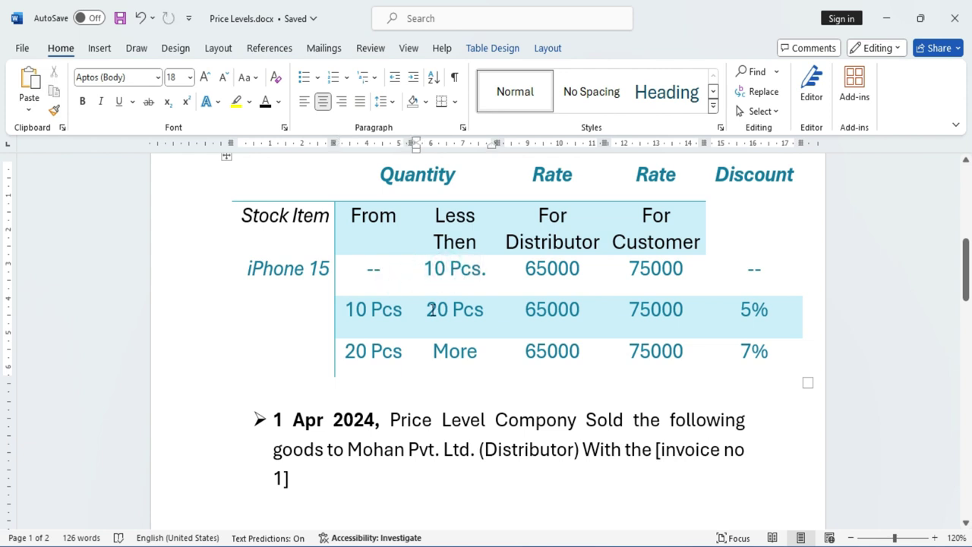
pyautogui.doubleClick(548, 275)
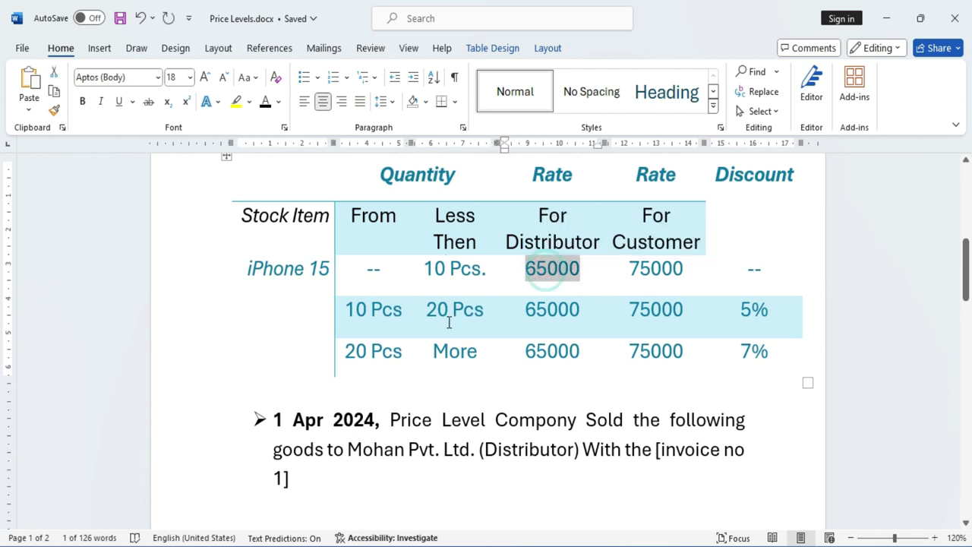
pyautogui.click(662, 268)
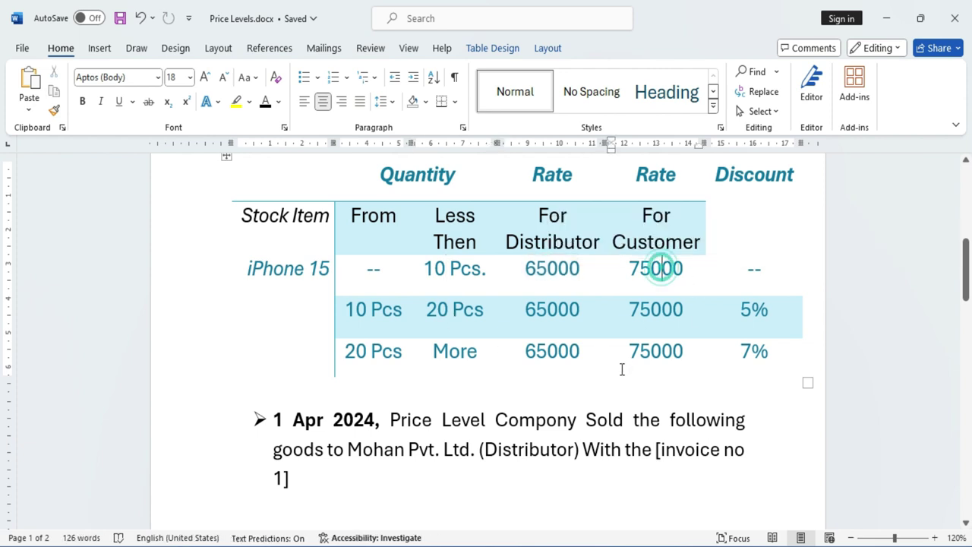
pyautogui.doubleClick(650, 271)
pyautogui.click(592, 276)
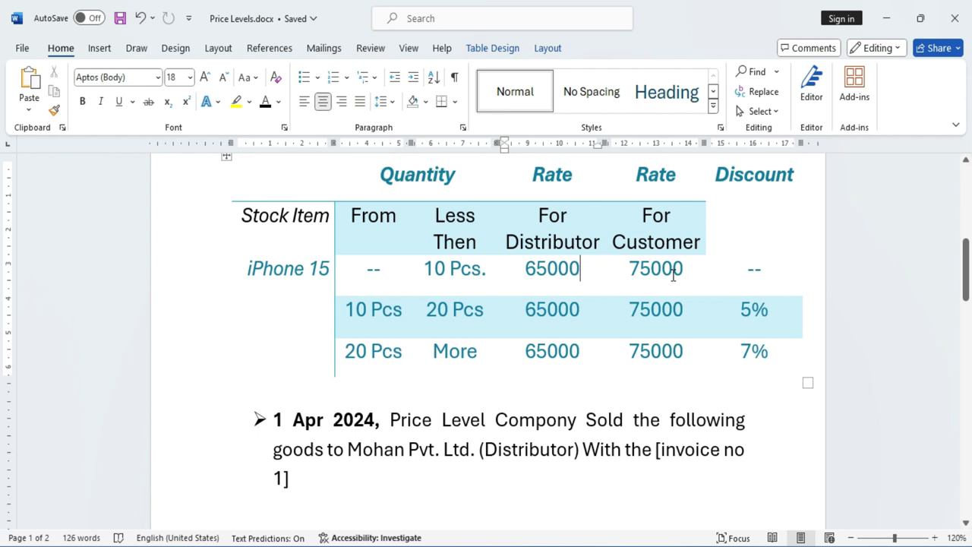
pyautogui.click(461, 269)
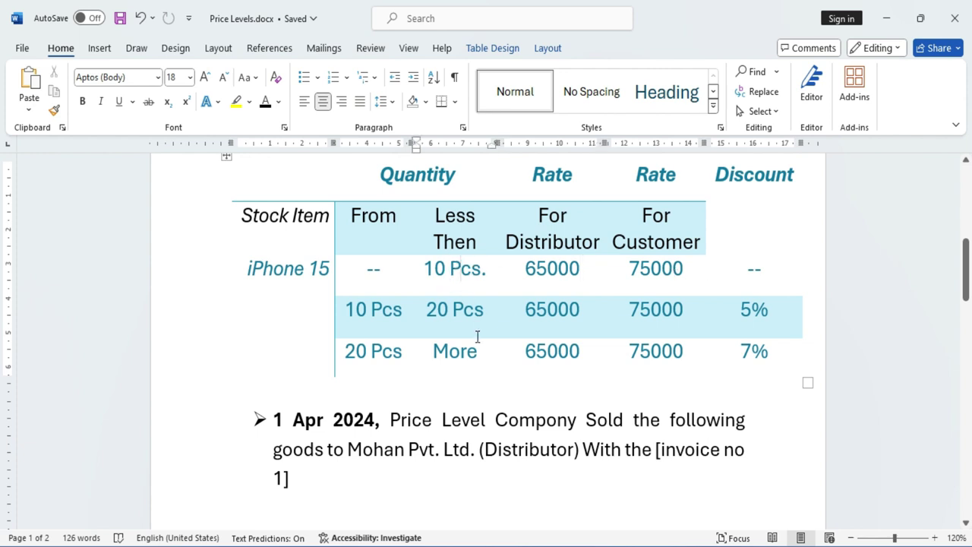
# - Examine the quantity limits, distributor and customer rates, and discounts in the second and third slabs of the price table
pyautogui.press('Down')
pyautogui.moveTo(347, 310); pyautogui.dragTo(404, 310)
pyautogui.click(472, 313)
pyautogui.click(749, 314)
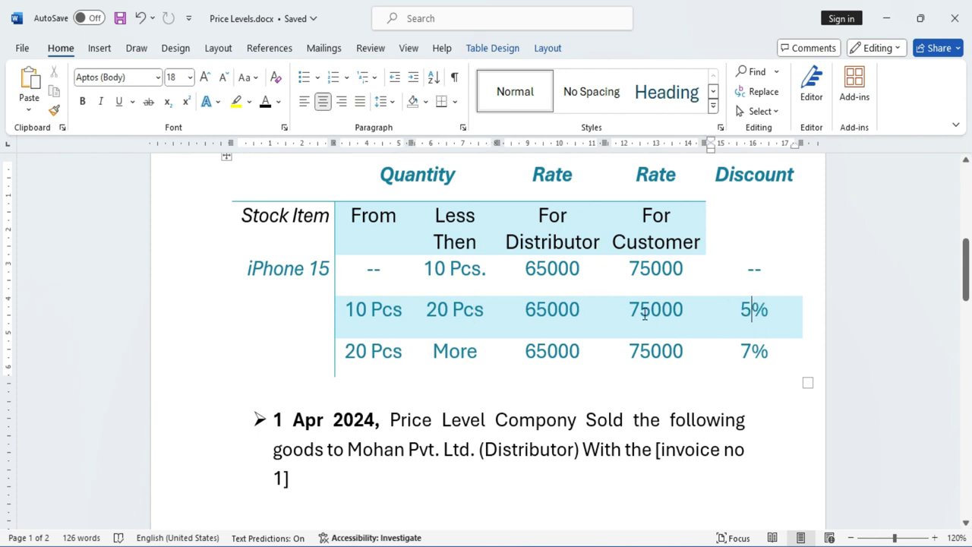
pyautogui.moveTo(645, 314); pyautogui.dragTo(684, 311)
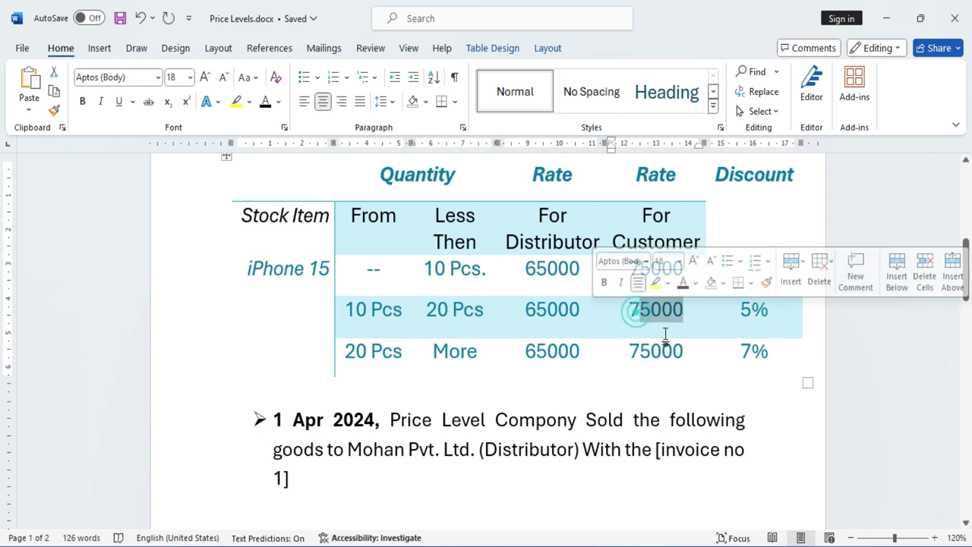
pyautogui.click(616, 312)
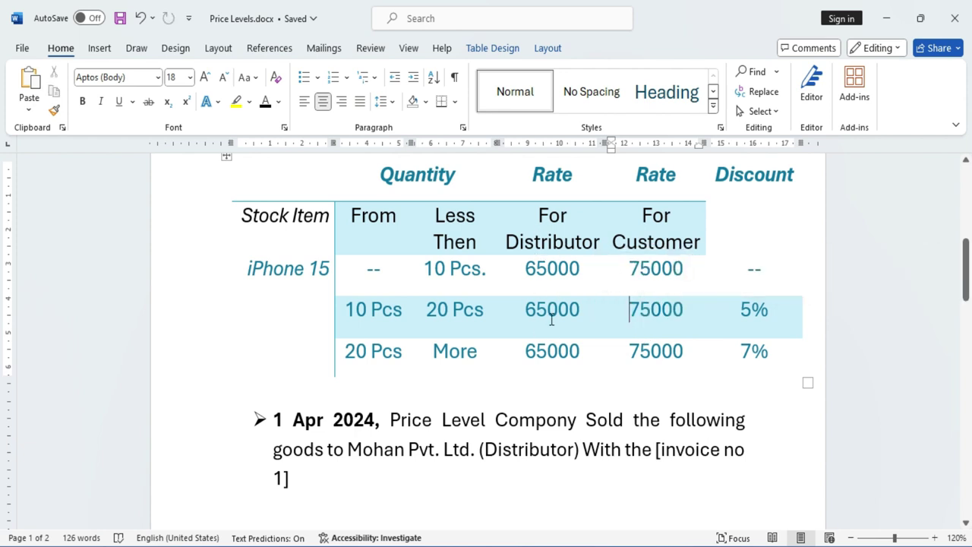
pyautogui.click(547, 312)
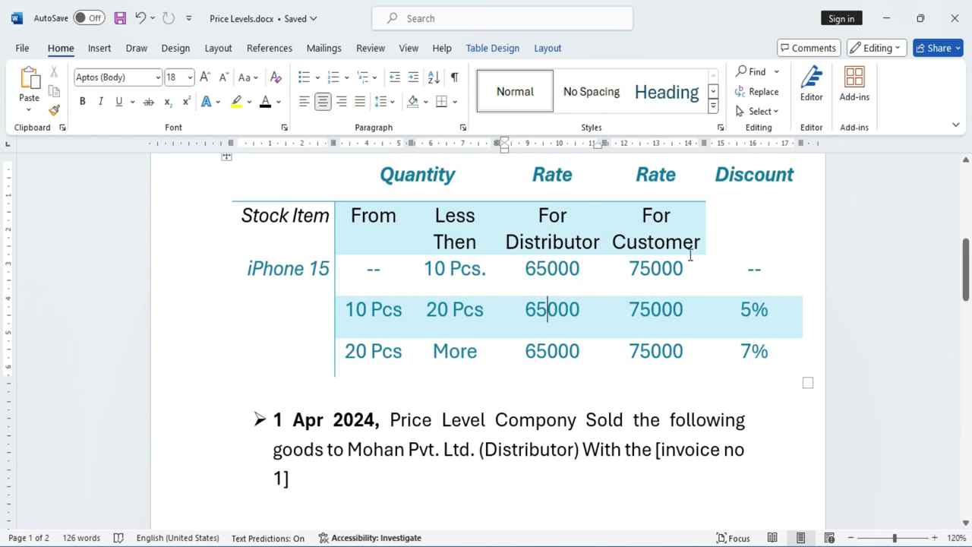
pyautogui.moveTo(548, 351); pyautogui.dragTo(651, 399)
pyautogui.click(586, 380)
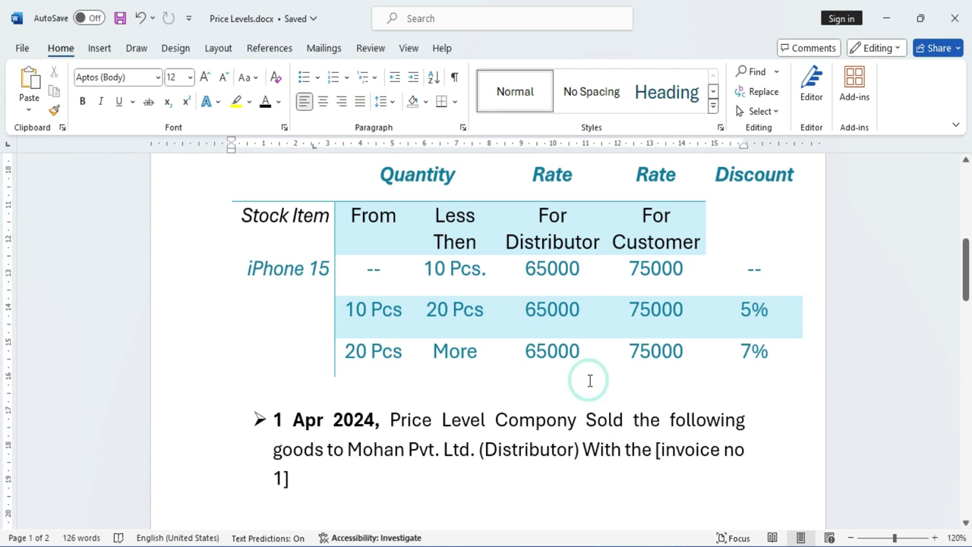
pyautogui.click(749, 351)
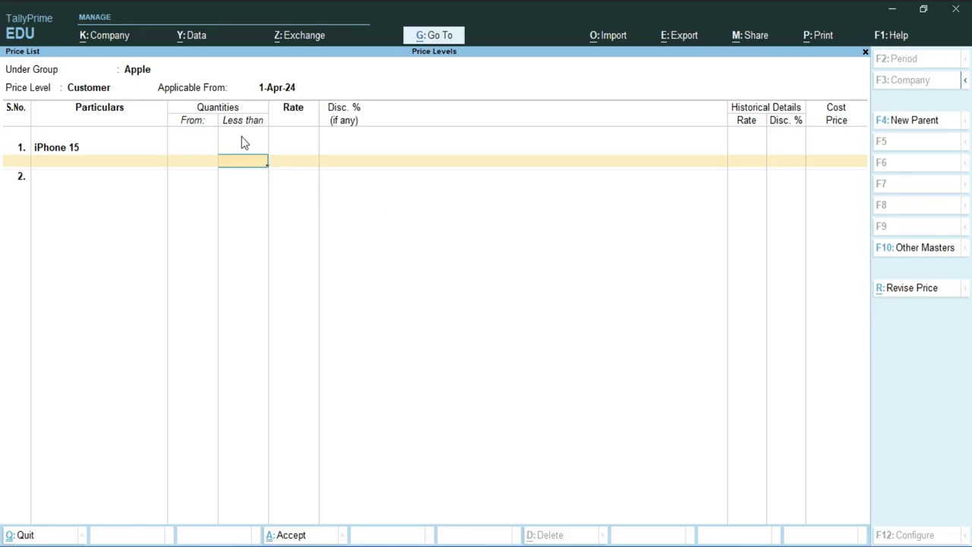
# - Back in TallyPrime, set the Customer rate for less than 10 Pcs of iPhone 15 to 75,000 with no discount
pyautogui.write('10')
pyautogui.press('Return')
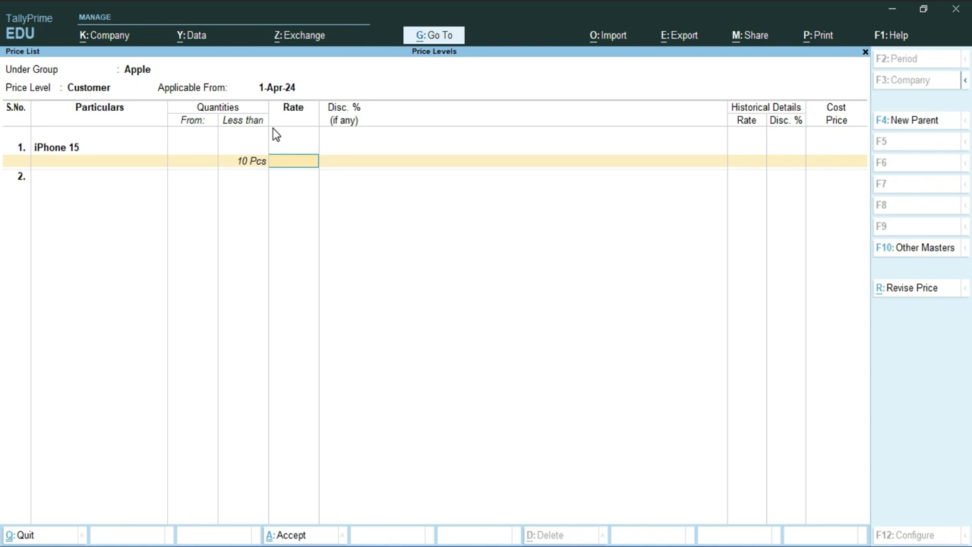
pyautogui.write('75000')
pyautogui.press('Return')
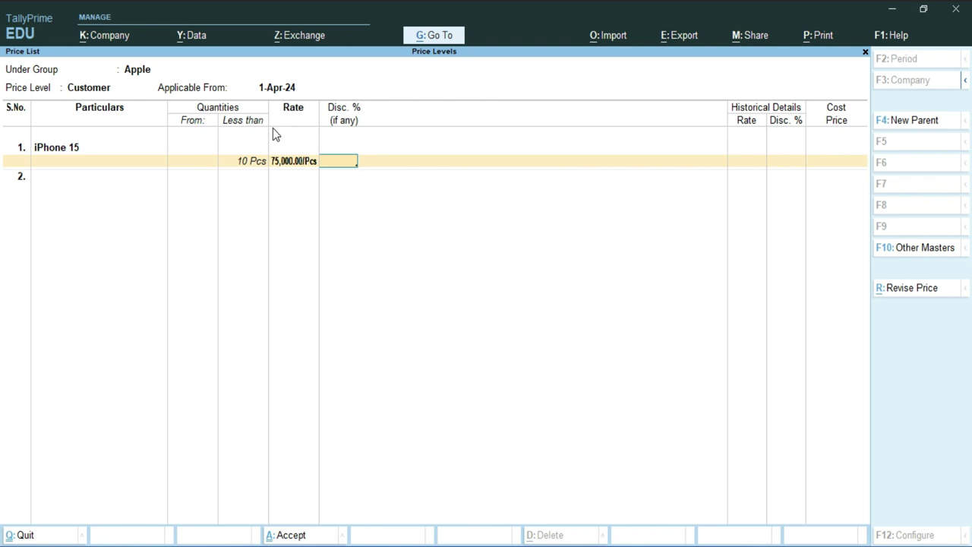
pyautogui.press('Return')
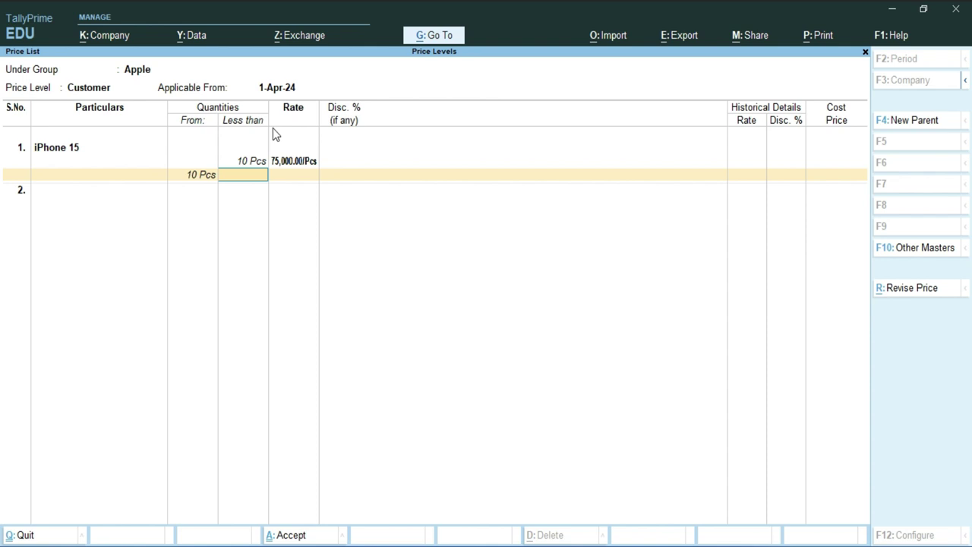
# - Add the Customer slab from 10 to less than 20 Pcs at 7,50,000 with 5 % discount, checking the discount in the Word table
pyautogui.write('20')
pyautogui.press('Return')
pyautogui.write('7')
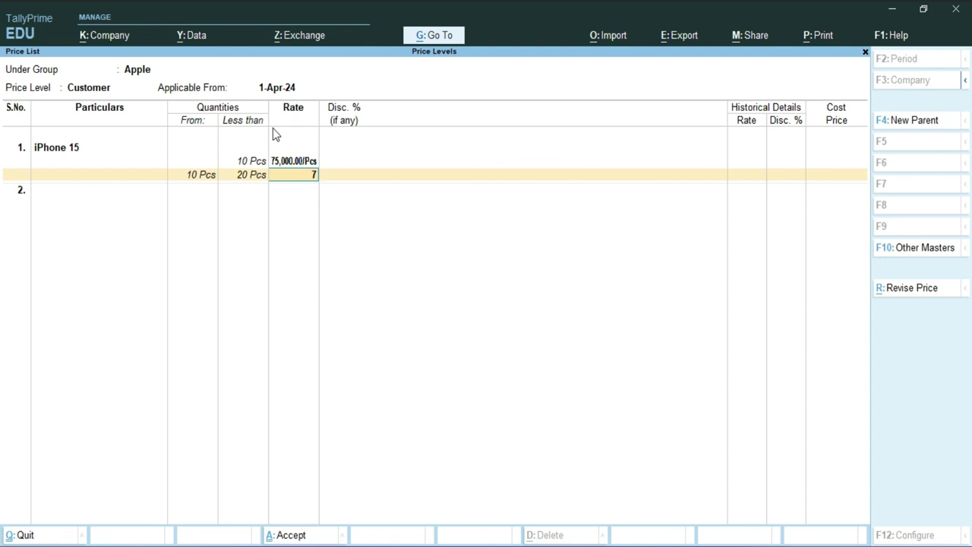
pyautogui.write(',50,000')
pyautogui.press('Return')
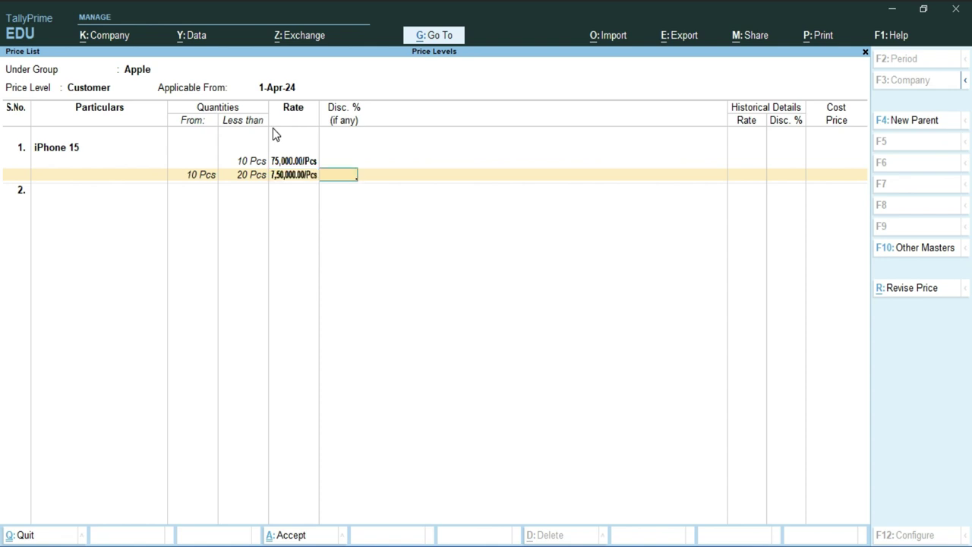
pyautogui.hotkey('alt', 'Tab')
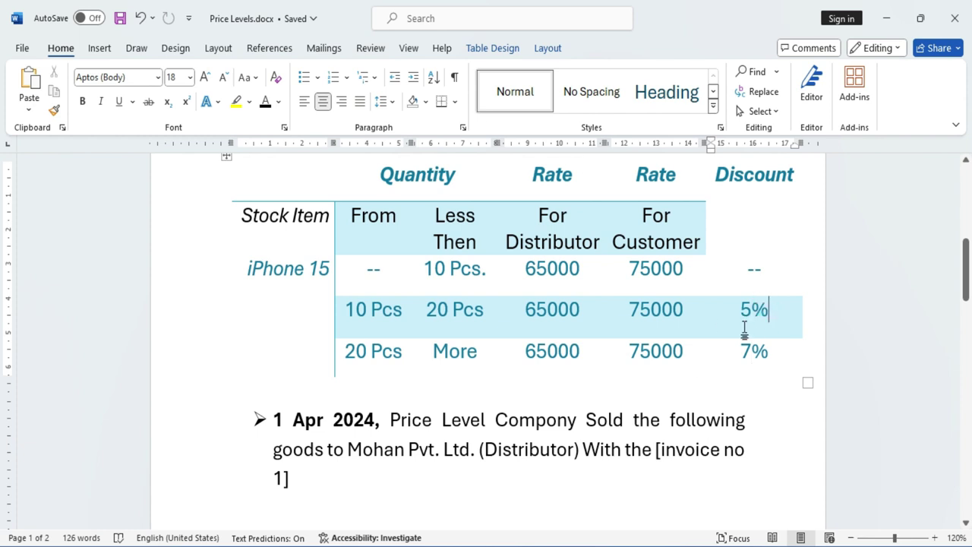
pyautogui.hotkey('alt', 'Tab')
pyautogui.write('5')
pyautogui.press('Return')
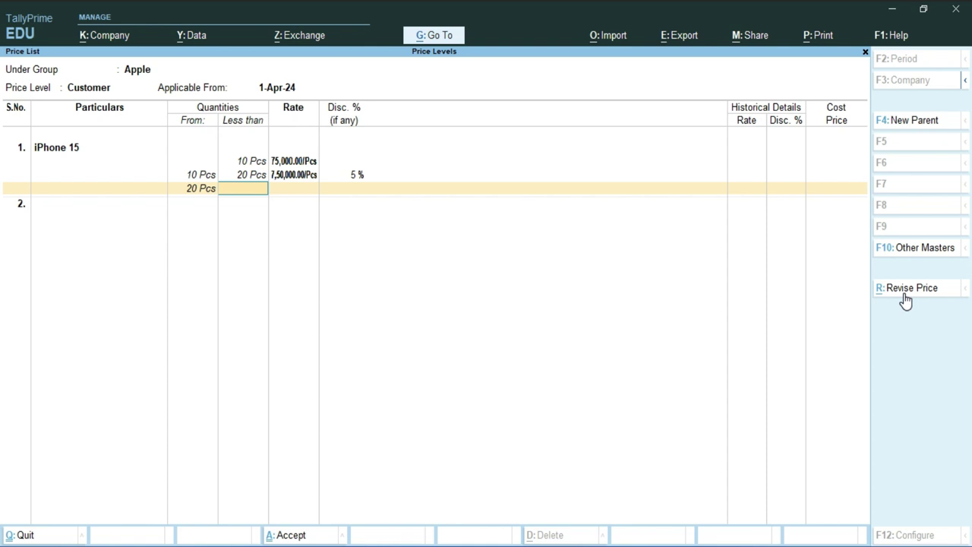
# - Add an open-ended Customer slab from 20 Pcs at 75,000 with 7 % discount, and accept the price list
pyautogui.press('Return')
pyautogui.write('75,000')
pyautogui.press('Return')
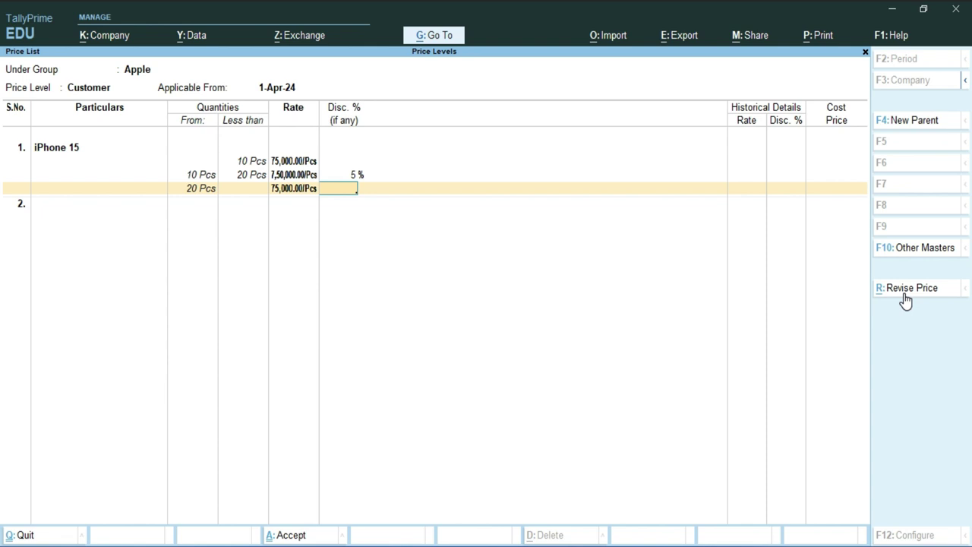
pyautogui.press('Return')
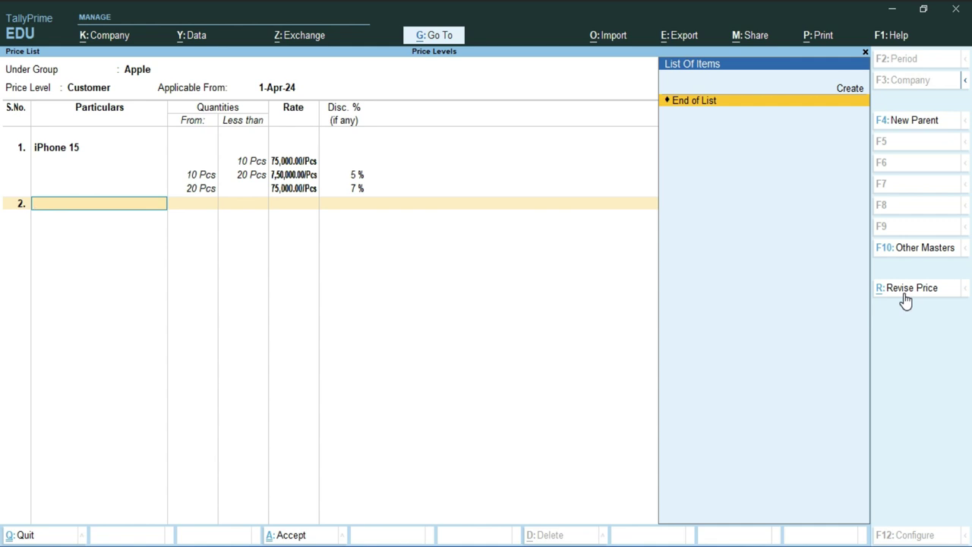
pyautogui.press('Return')
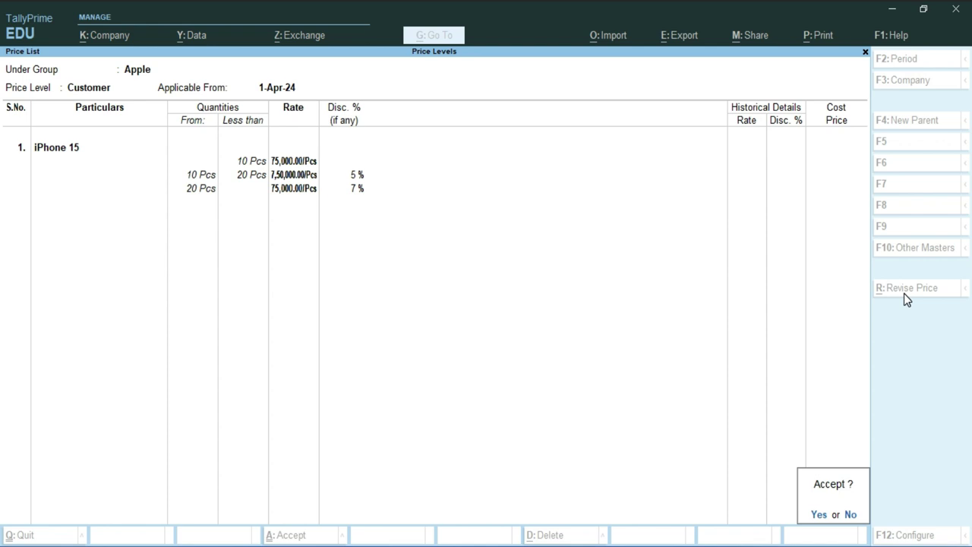
pyautogui.press('Return')
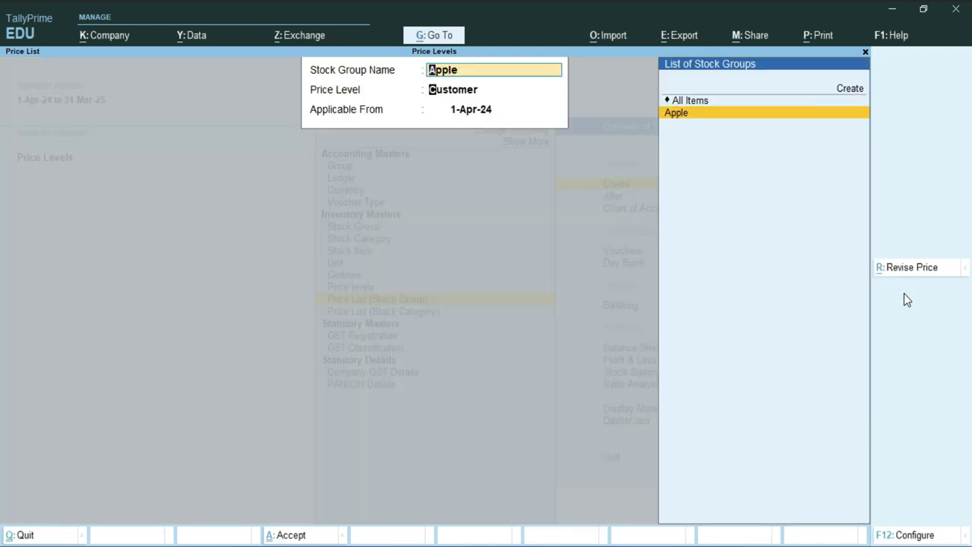
# - Start the Distributor price list for stock group Apple, applicable from 1-Apr-24, and choose iPhone 15 as its first item
pyautogui.press('Return')
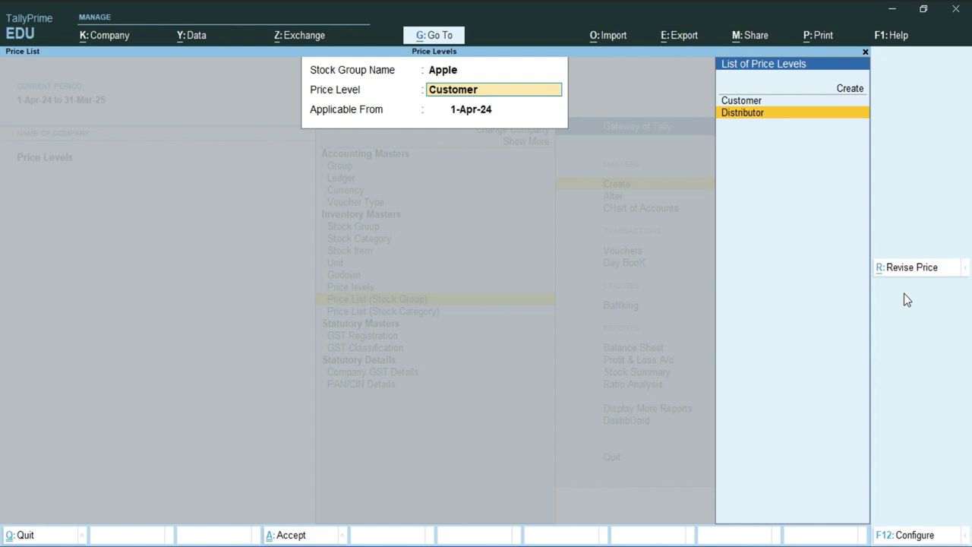
pyautogui.press('Return')
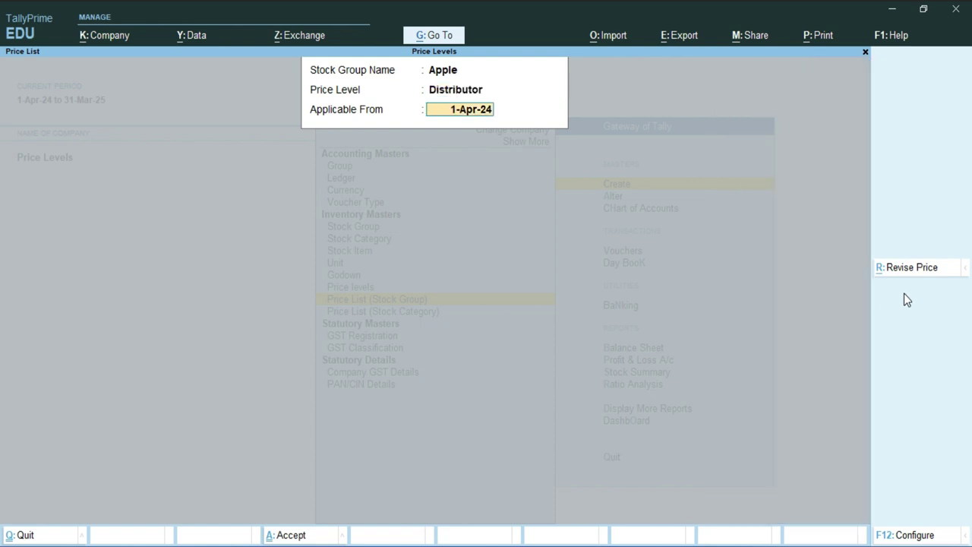
pyautogui.press('Return')
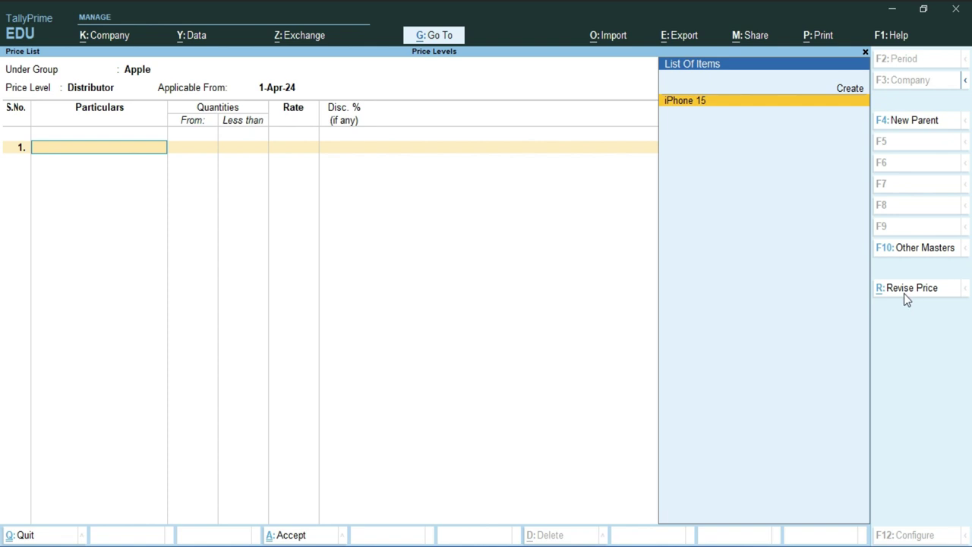
pyautogui.press('Return')
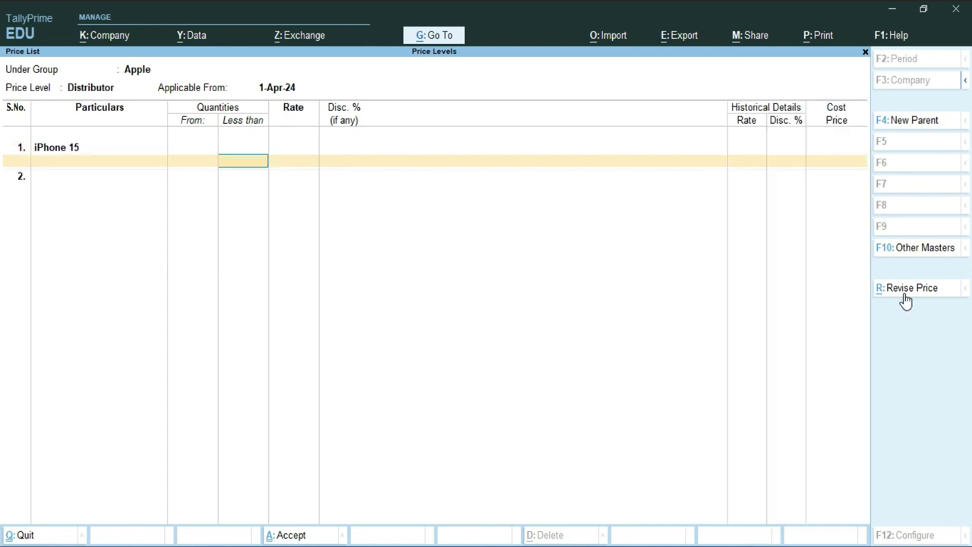
# - Set the Distributor rate for less than 10 Pcs of iPhone 15 to 65,000 with no discount
pyautogui.write('10')
pyautogui.press('Return')
pyautogui.write('65,')
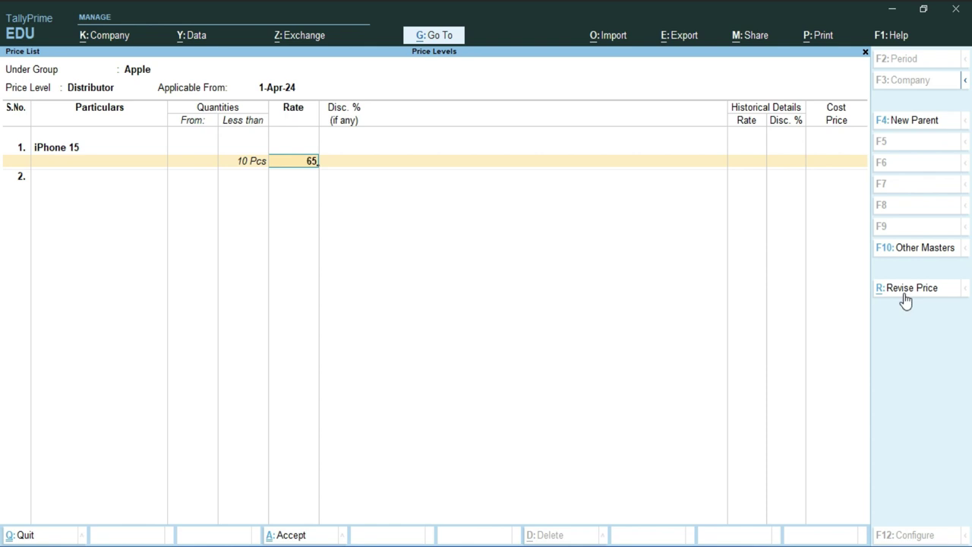
pyautogui.write('000')
pyautogui.press('Return')
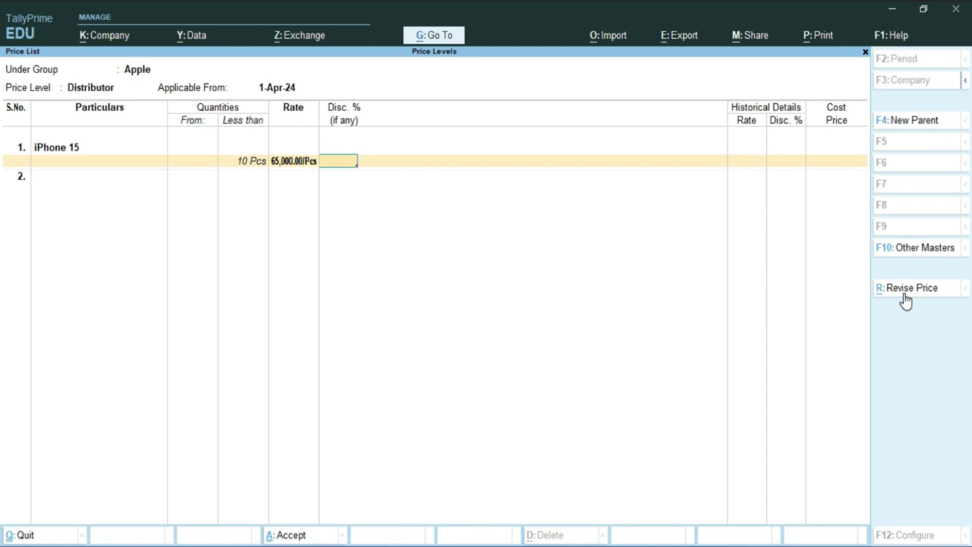
pyautogui.press('Return')
# - Add the Distributor slab from 10 to less than 20 Pcs at 65,000 with 5 % discount
pyautogui.write('20')
pyautogui.press('Return')
pyautogui.write('65,000')
pyautogui.press('Return')
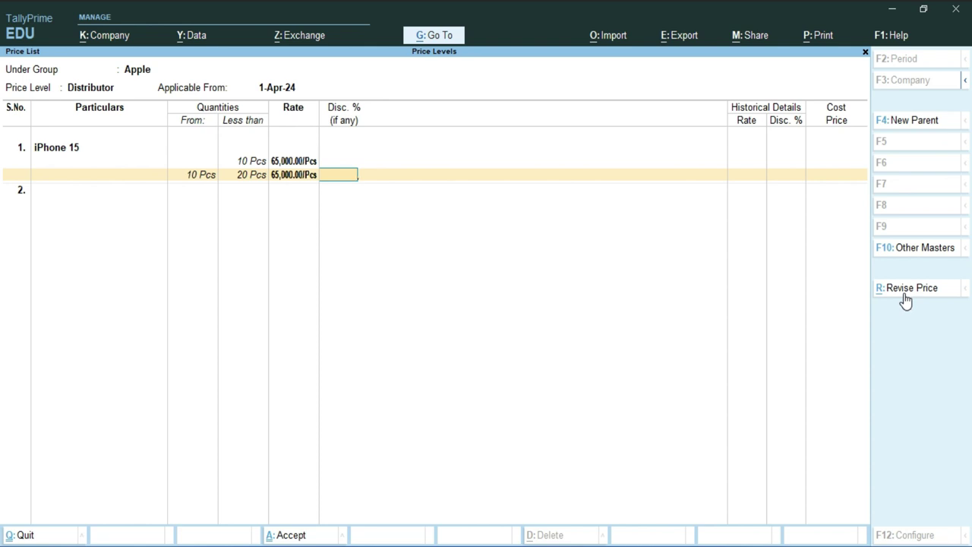
pyautogui.write('5')
pyautogui.press('Return')
# - Add an open-ended Distributor slab from 20 Pcs at 65,000 with 7 % discount, and accept the price list
pyautogui.press('Return')
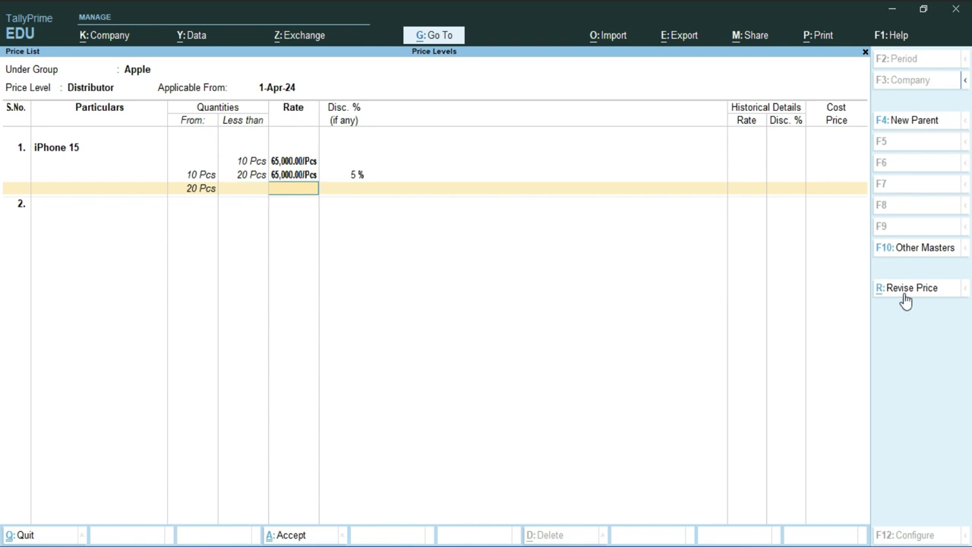
pyautogui.write('65,000')
pyautogui.press('Return')
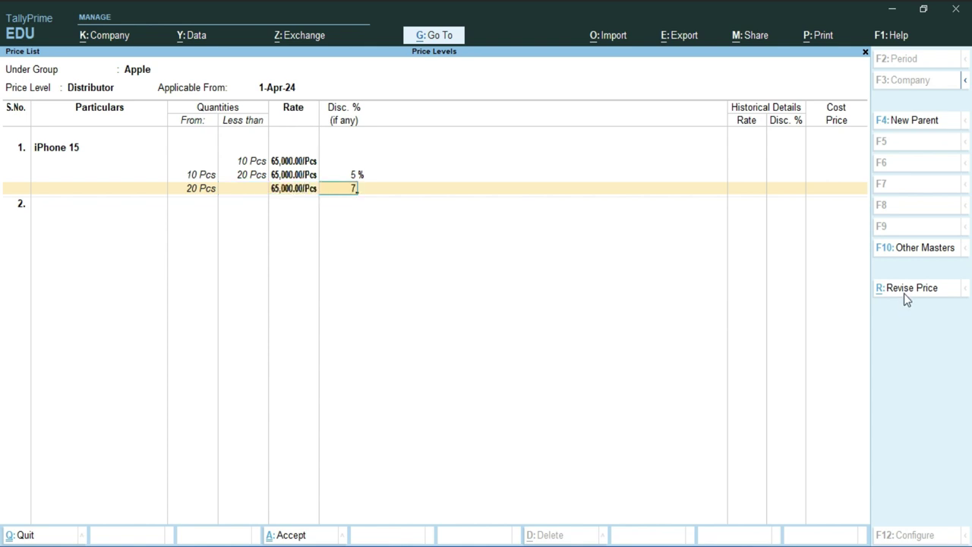
pyautogui.write('7')
pyautogui.press('Return')
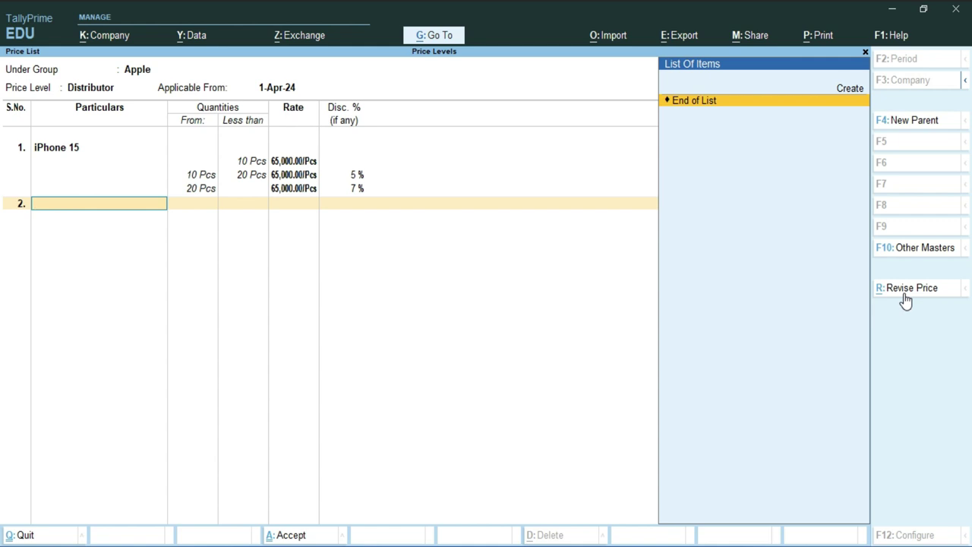
pyautogui.press('Return')
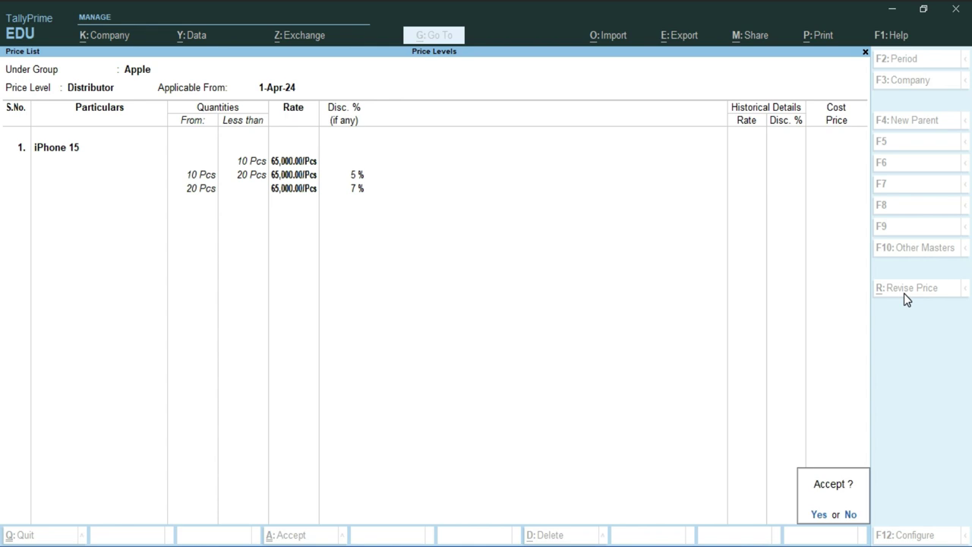
pyautogui.press('Return')
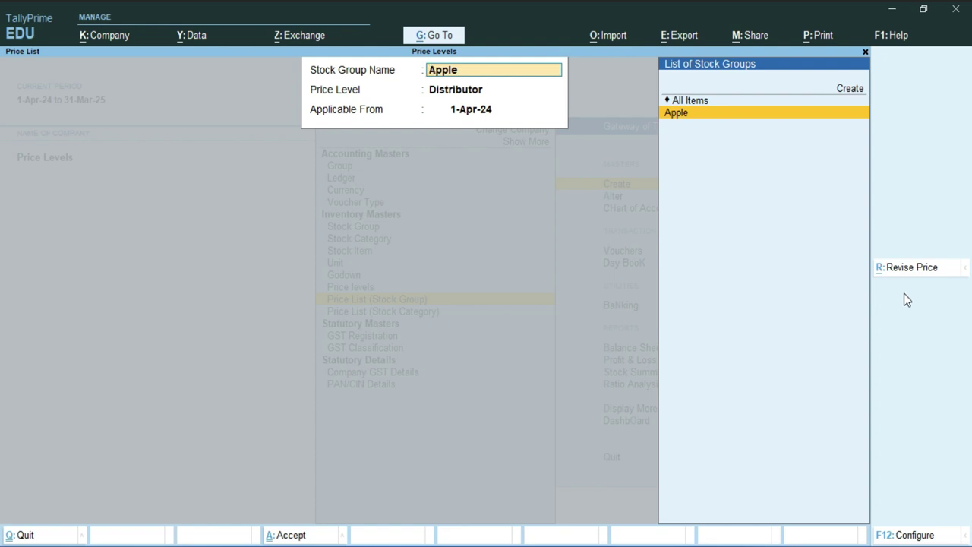
# - Leave the price list and master creation, and open a new Sales voucher
pyautogui.press('Escape')
pyautogui.press('Escape')
pyautogui.press('Escape')
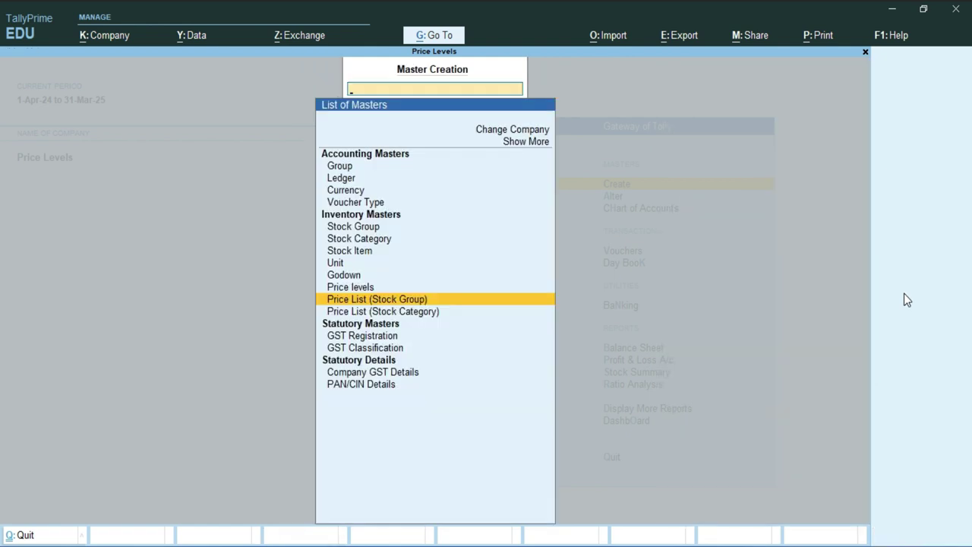
pyautogui.press('Down')
pyautogui.press('Down')
pyautogui.press('Return')
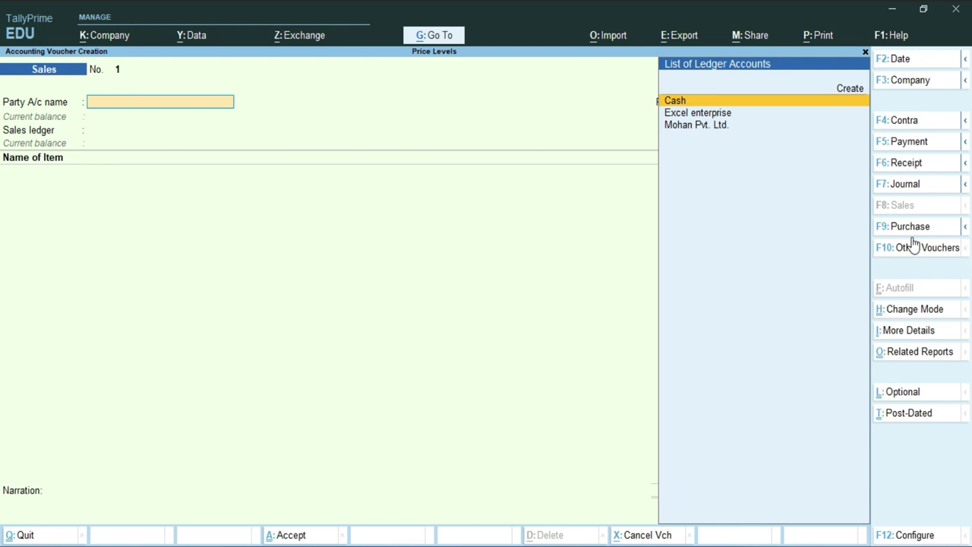
pyautogui.click(916, 185)
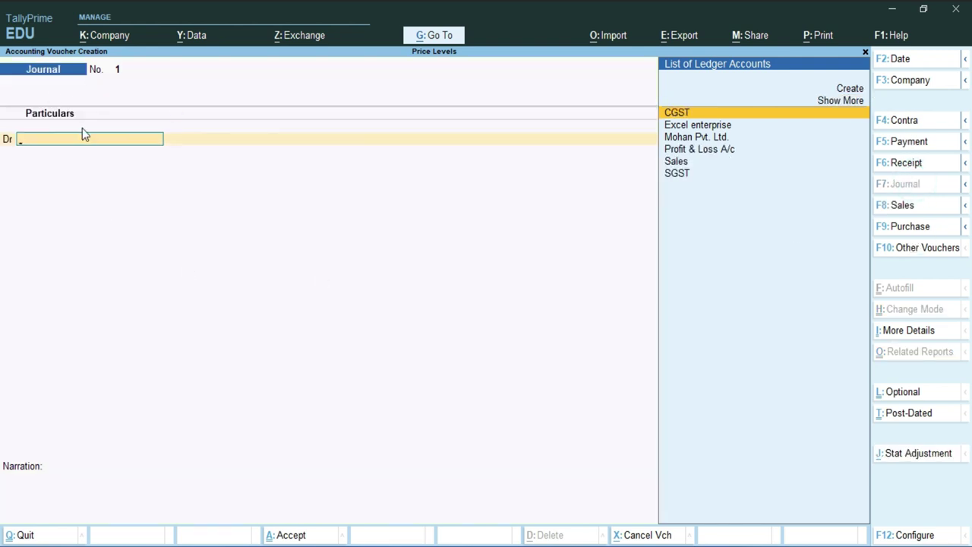
pyautogui.click(896, 206)
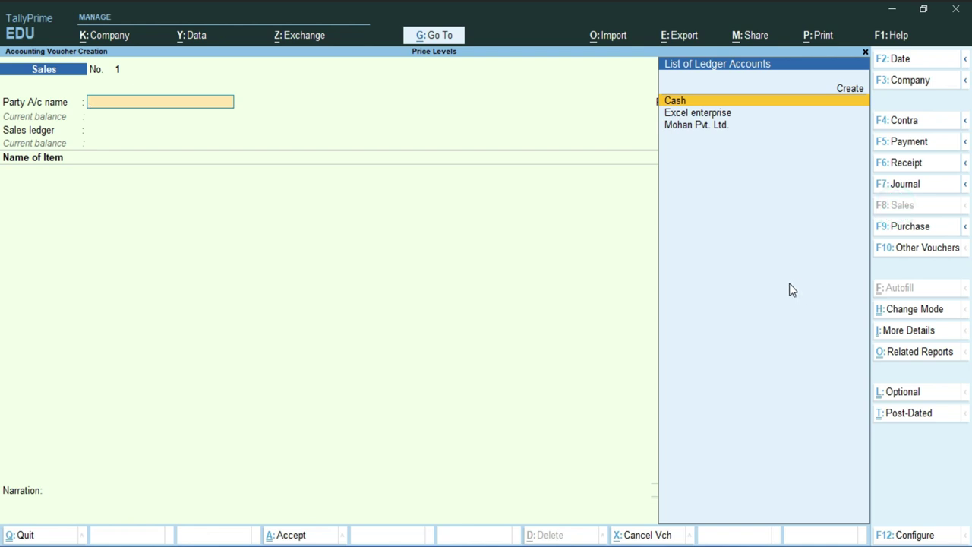
# - Choose Excel enterprise as the voucher's party and accept its dispatch and party details without changes
pyautogui.press('Down')
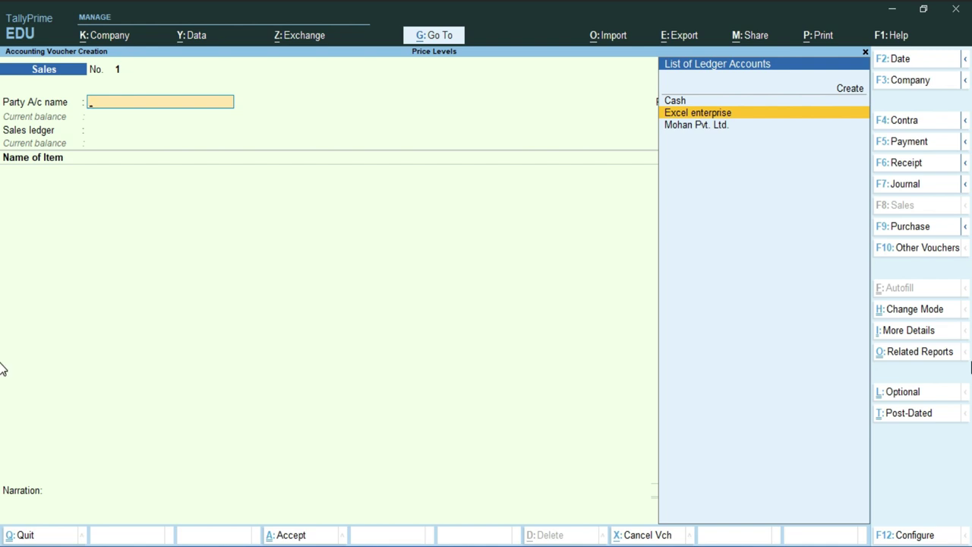
pyautogui.press('Return')
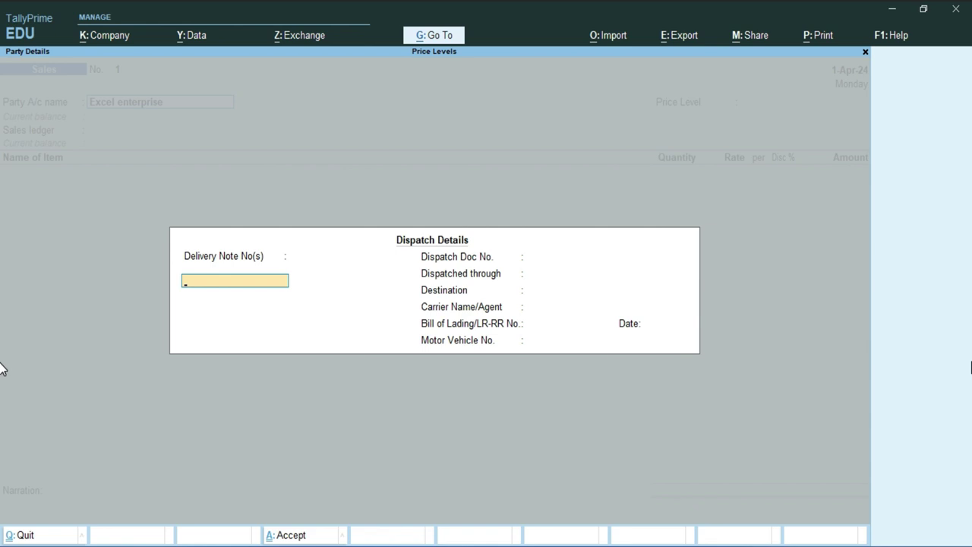
pyautogui.press('ctrl')
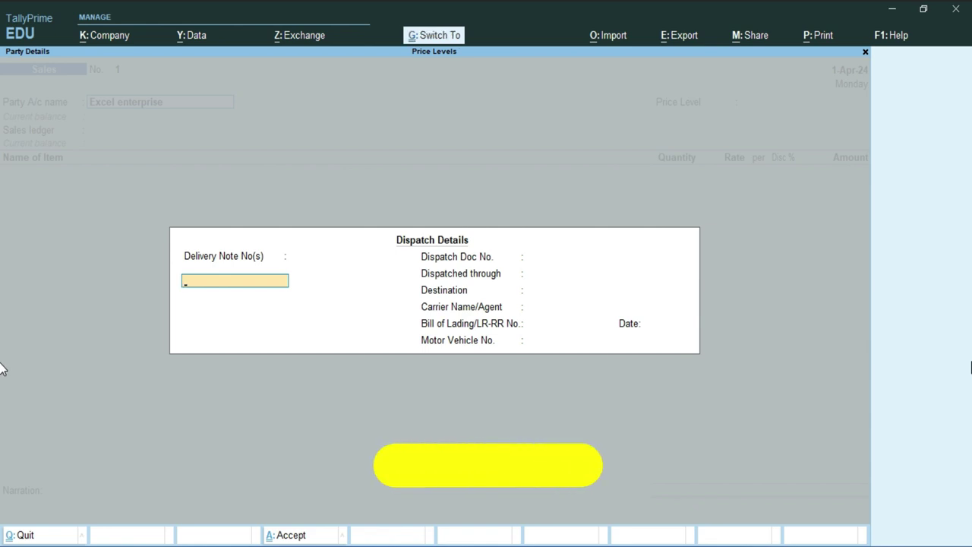
pyautogui.hotkey('ctrl', 'a')
pyautogui.hotkey('ctrl', 'a')
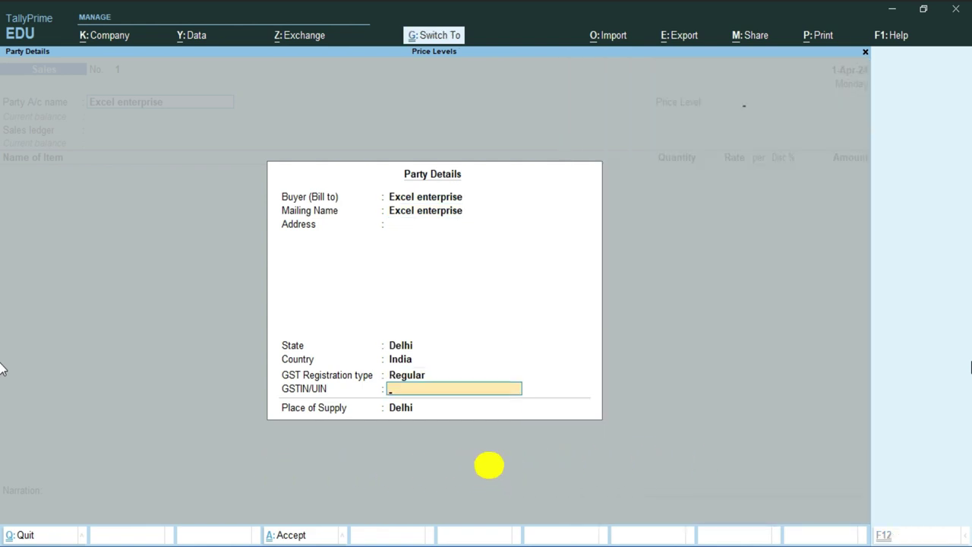
pyautogui.hotkey('ctrl', 'a')
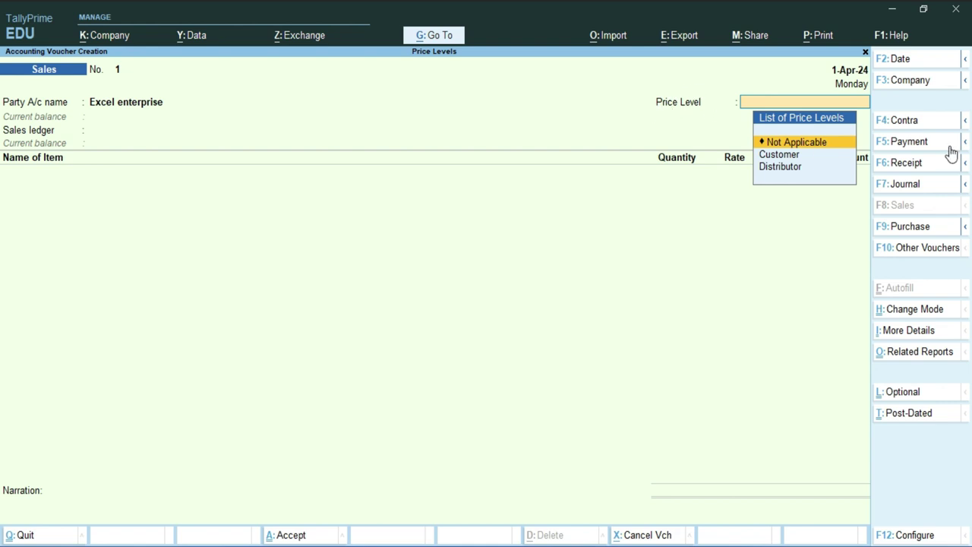
# - Set the voucher's price level to Customer and its sales ledger to Sales
pyautogui.press('Down')
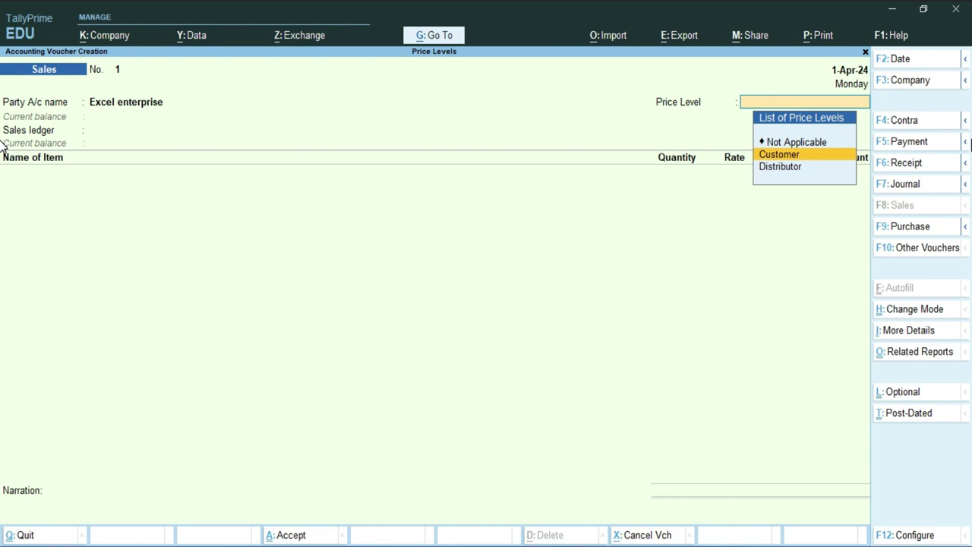
pyautogui.press('Down')
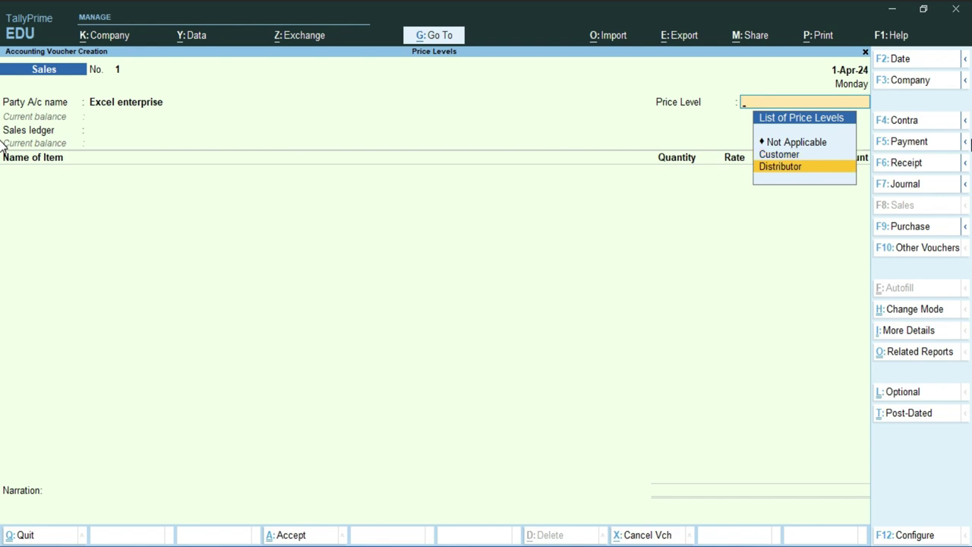
pyautogui.press('Up')
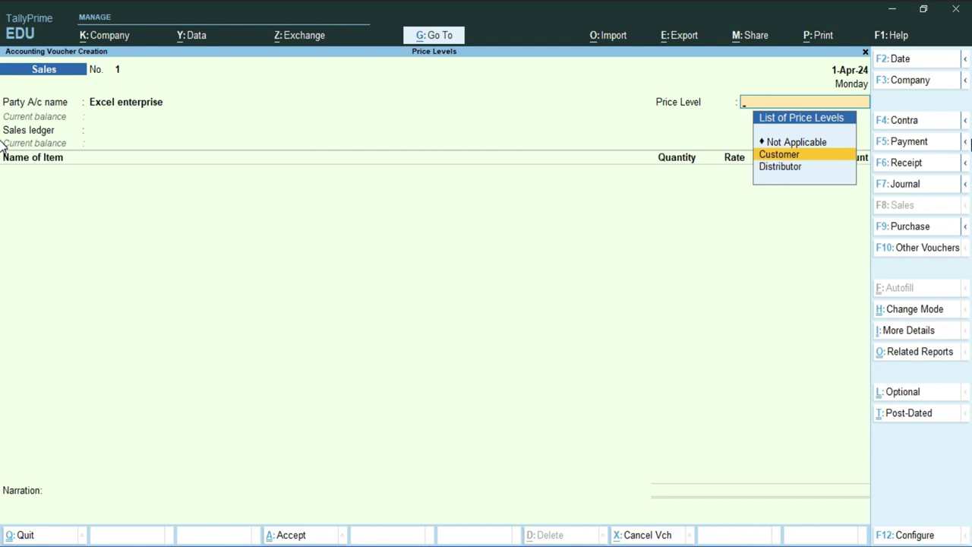
pyautogui.press('Return')
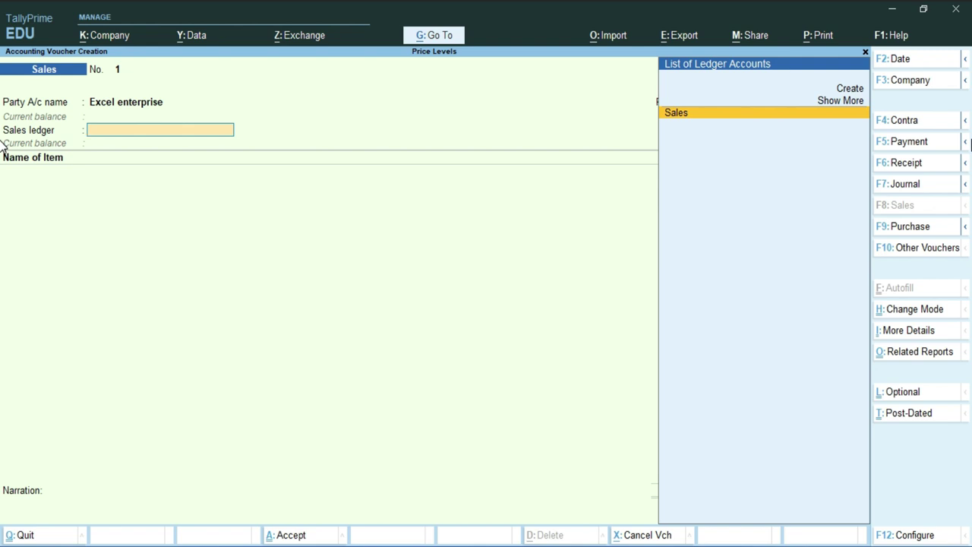
pyautogui.press('Return')
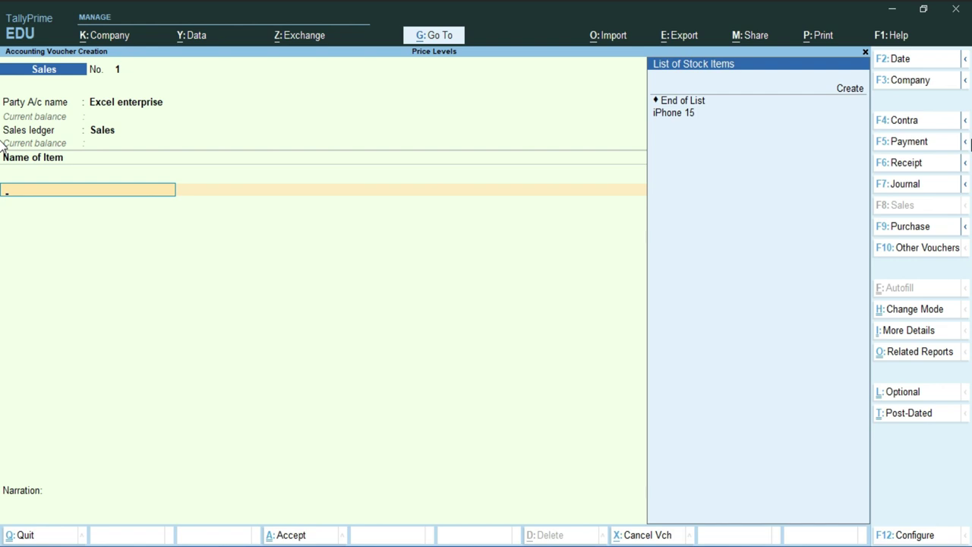
# - Add iPhone 15 to the sales voucher with a quantity of 5 Pcs, keeping the price level's rate
pyautogui.press('Down')
pyautogui.press('Return')
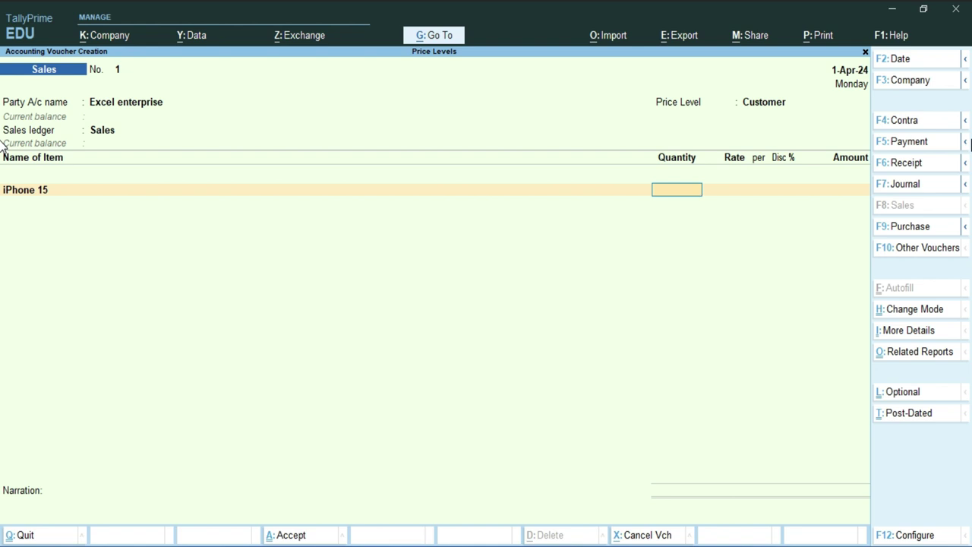
pyautogui.write('5')
pyautogui.press('Return')
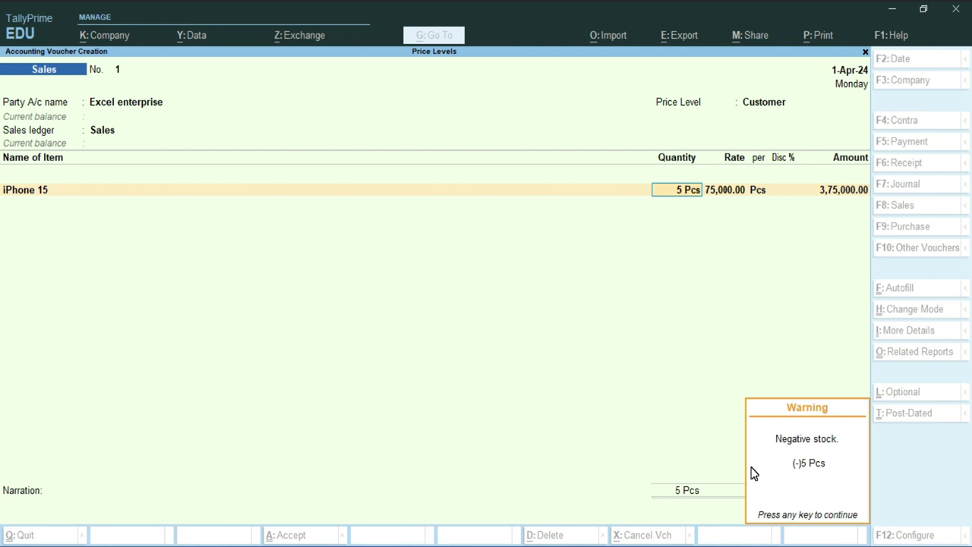
pyautogui.press('Return')
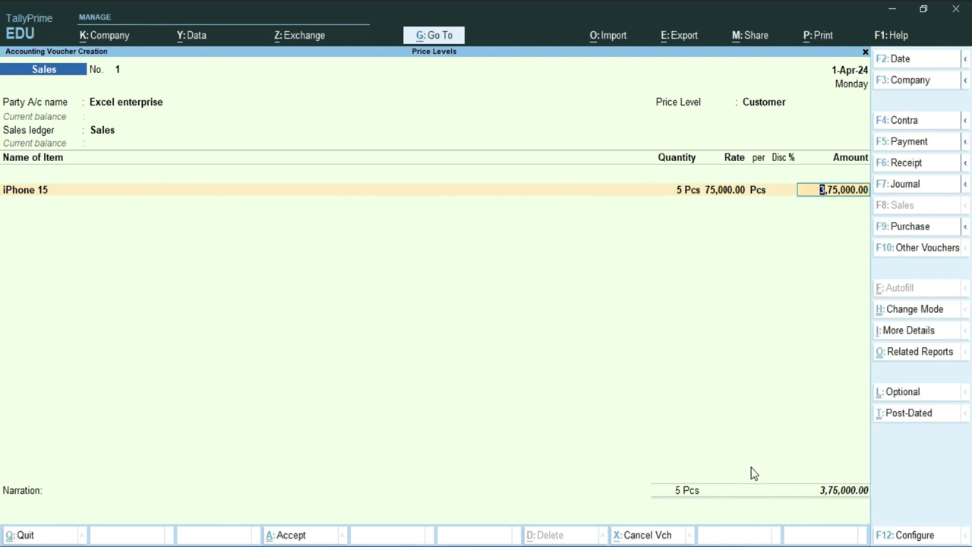
# - Check the Customer rate and discount for less than 10 Pcs in the Word document Price Levels.docx, and return to TallyPrime
pyautogui.hotkey('alt', 'Tab')
pyautogui.click(445, 355)
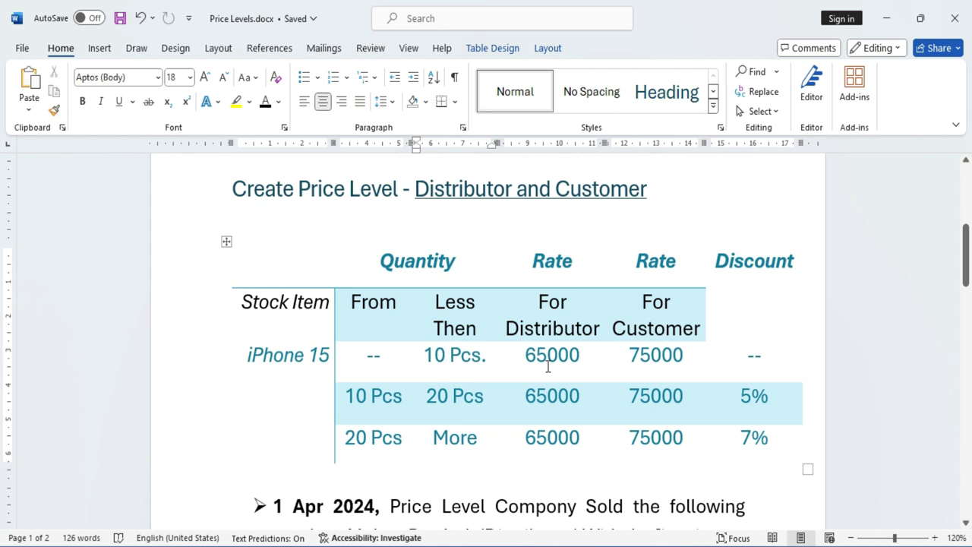
pyautogui.hotkey('alt', 'Tab')
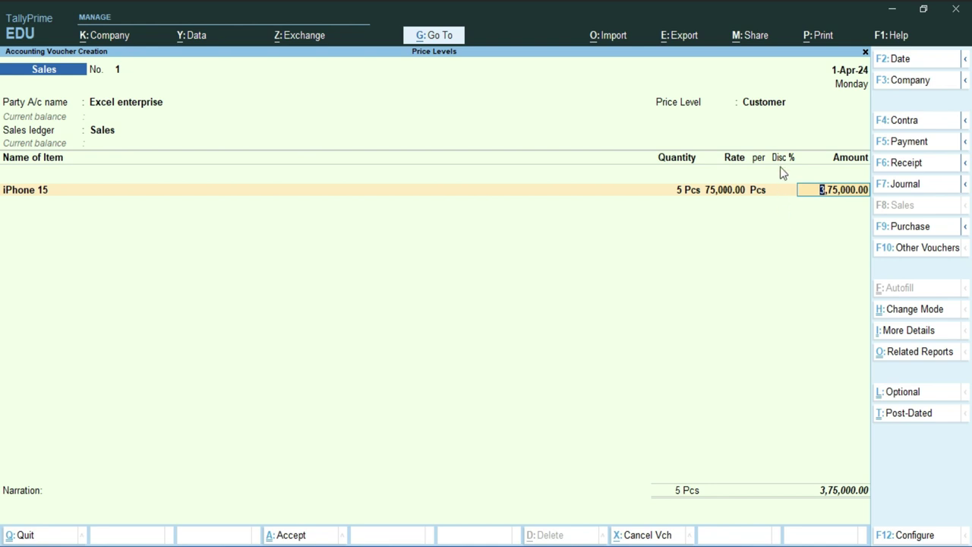
pyautogui.hotkey('alt', 'Tab')
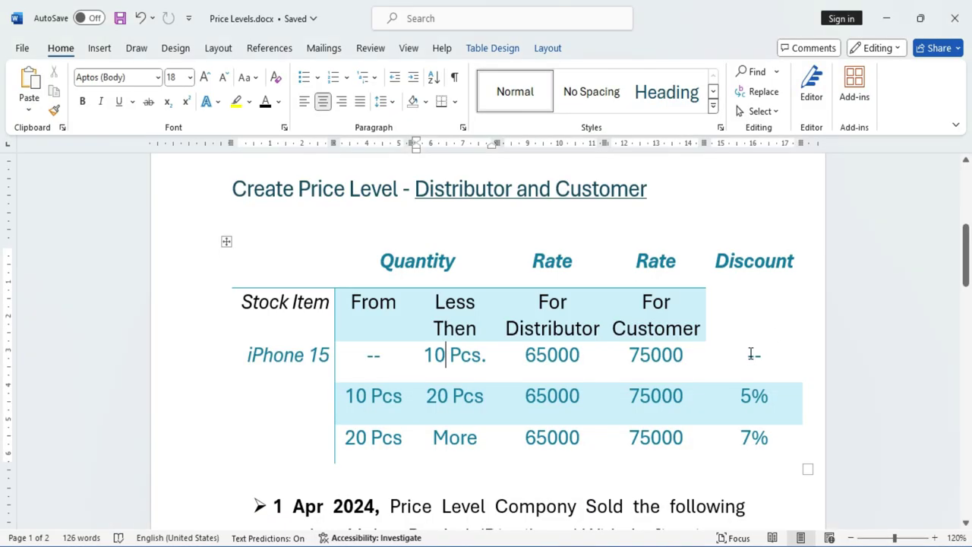
pyautogui.hotkey('alt', 'Tab')
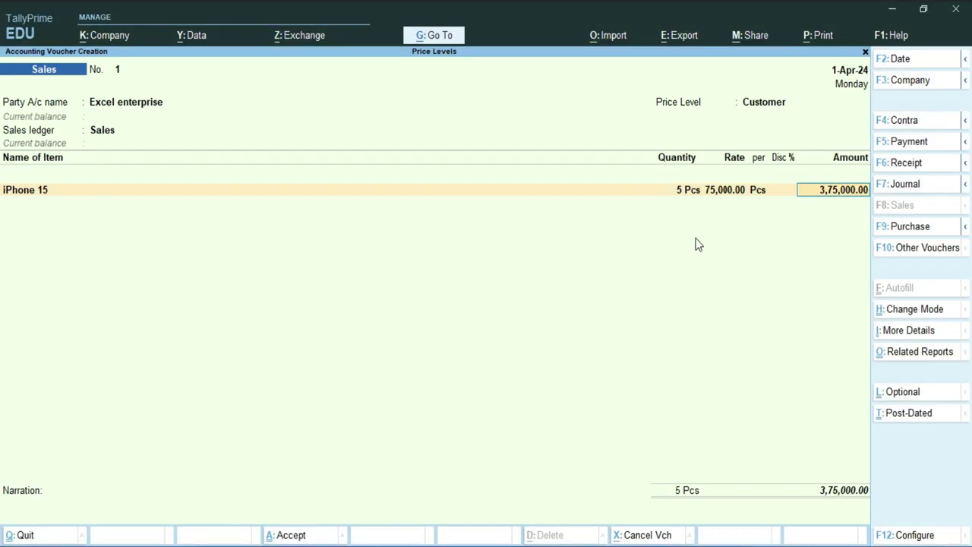
# - Set the iPhone 15 quantity in the sales voucher to 15 Pcs
pyautogui.press('BackSpace')
pyautogui.press('BackSpace')
pyautogui.press('BackSpace')
pyautogui.press('BackSpace')
pyautogui.write('15')
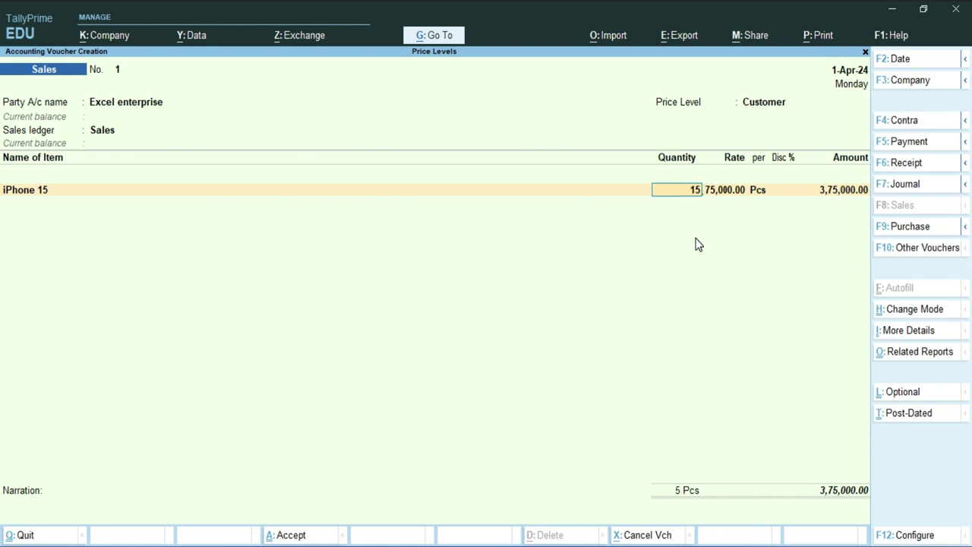
pyautogui.press('Return')
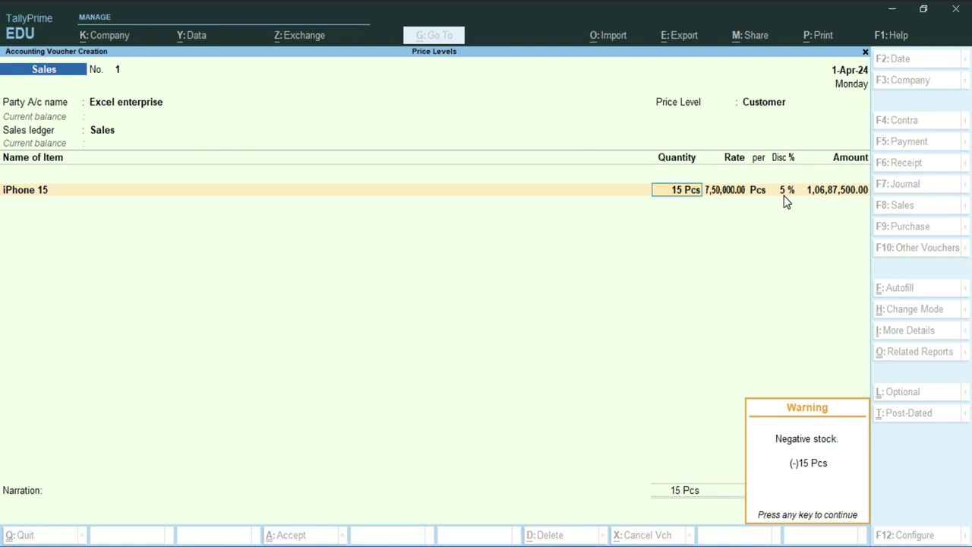
pyautogui.press('Return')
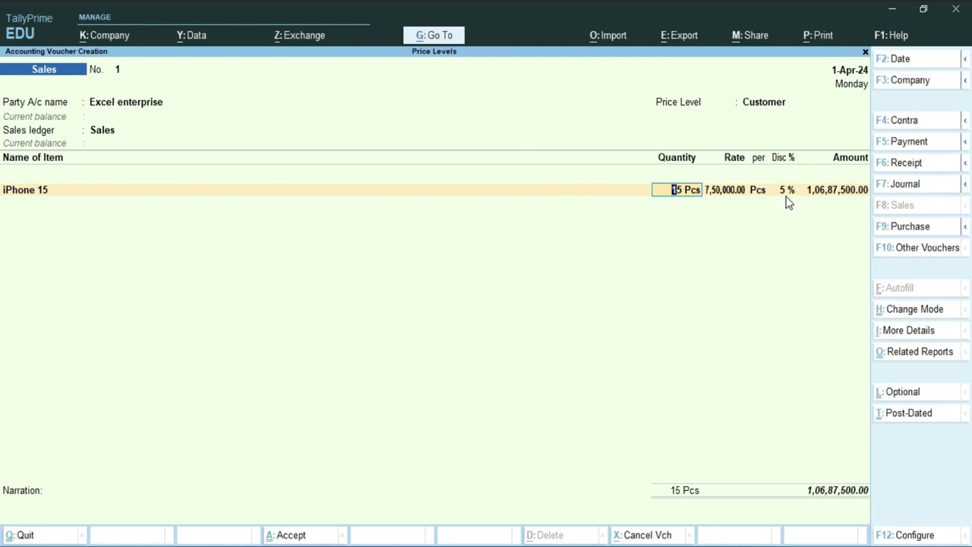
# - Set the iPhone 15 quantity to 25 Pcs and accept the item line with the price level's rate and discount
pyautogui.write('25')
pyautogui.press('Return')
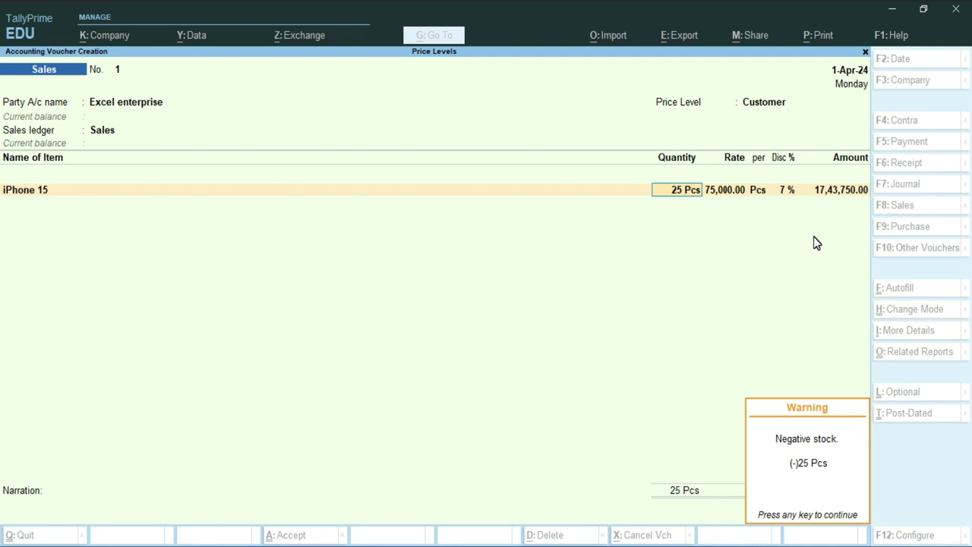
pyautogui.press('Return')
pyautogui.press('Return')
pyautogui.press('Return')
pyautogui.press('Return')
pyautogui.press('Return')
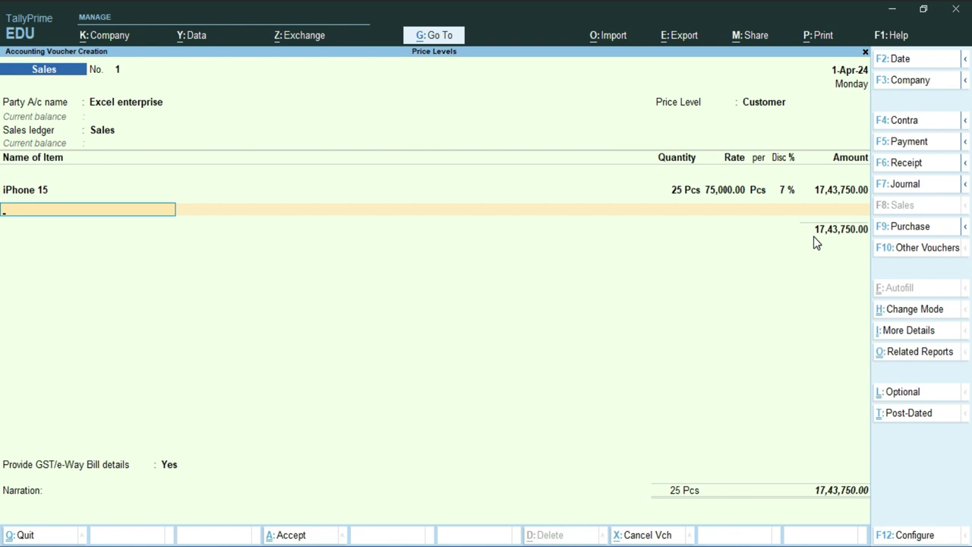
# - End the item list and add the CGST and SGST ledgers to the sales voucher
pyautogui.press('Return')
pyautogui.press('Return')
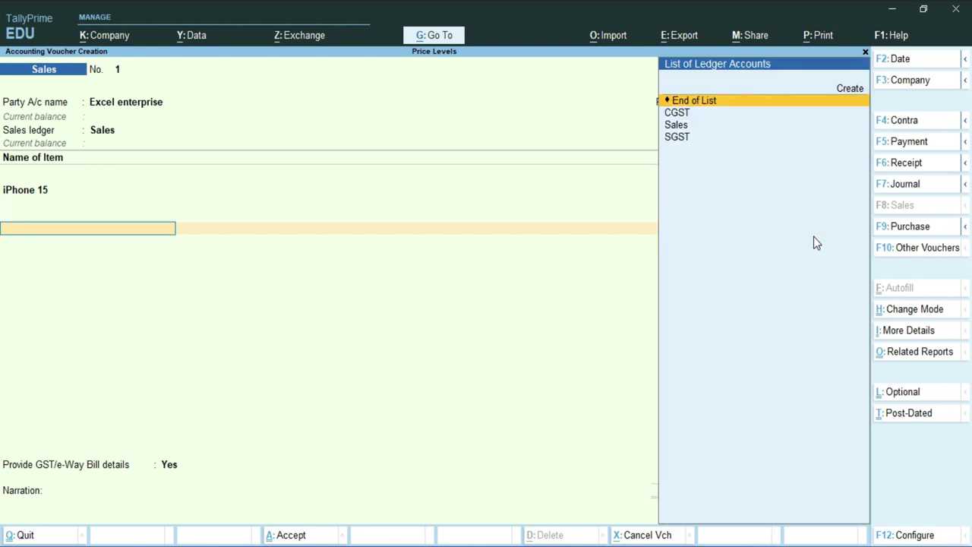
pyautogui.press('Down')
pyautogui.press('Return')
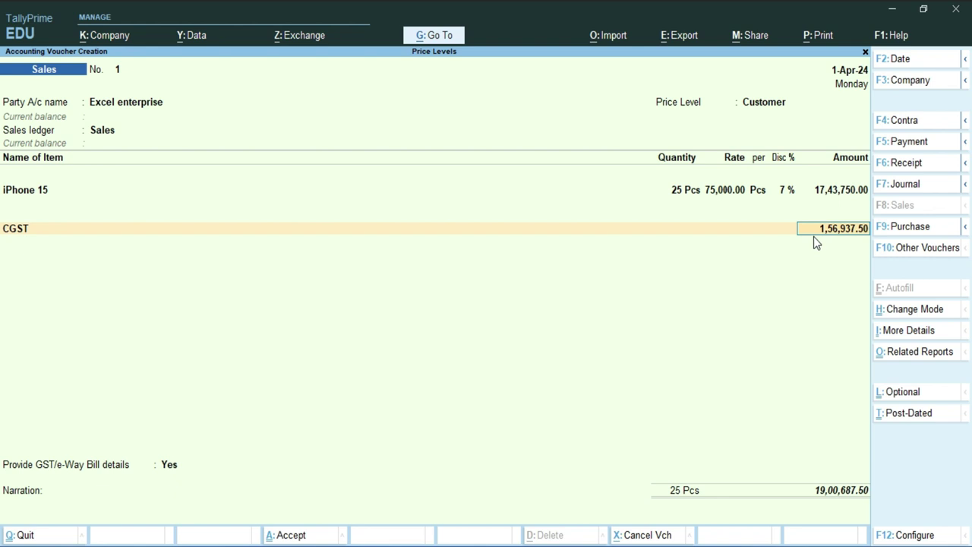
pyautogui.press('Return')
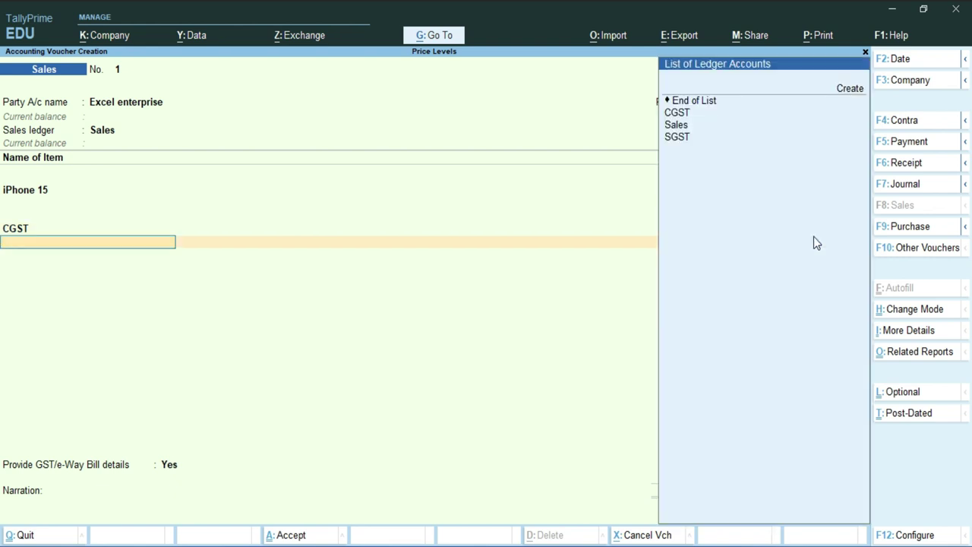
pyautogui.press('Down')
pyautogui.press('Down')
pyautogui.press('Down')
pyautogui.press('Return')
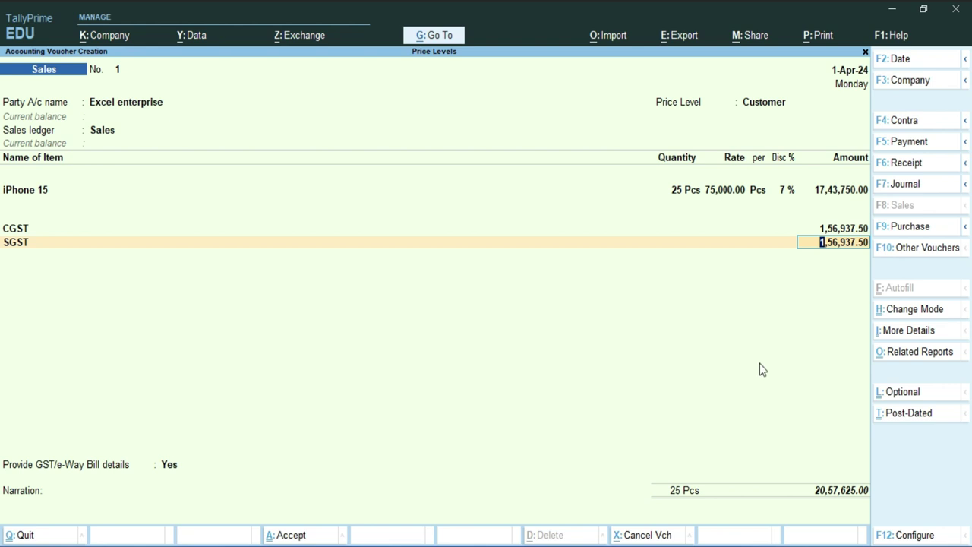
# - End the ledger list, set Provide GST/e-Way Bill details to No, and save the Excel enterprise sales voucher without sending e-Way Bill details
pyautogui.press('Return')
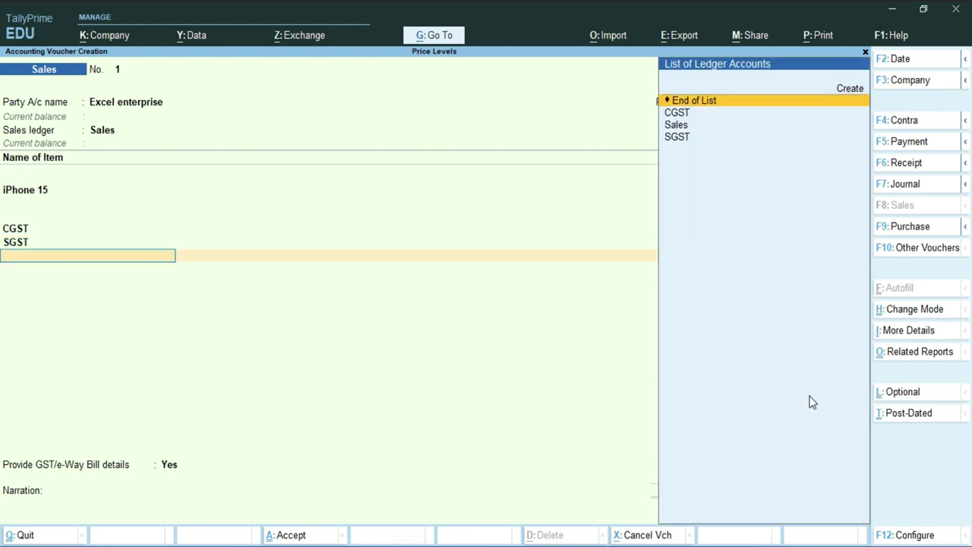
pyautogui.press('Return')
pyautogui.press('Up')
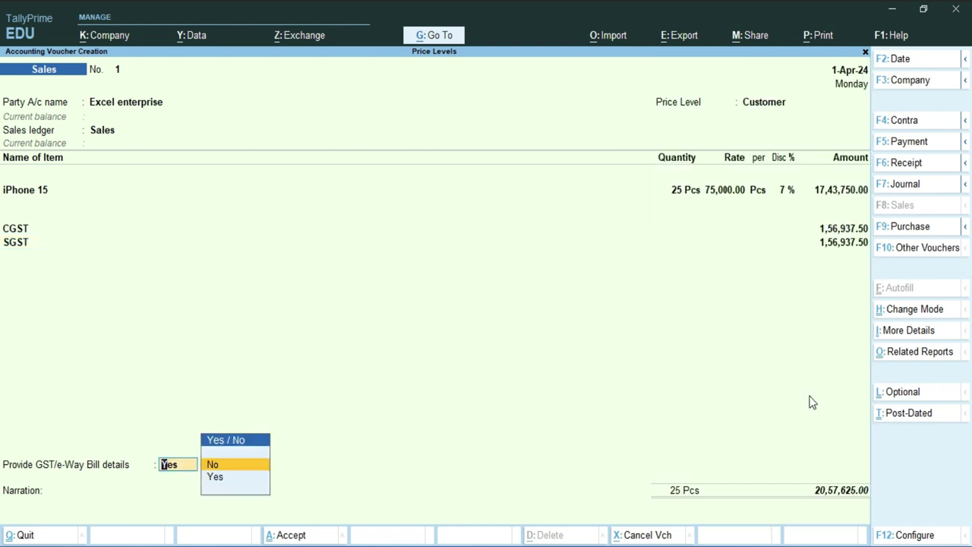
pyautogui.press('Return')
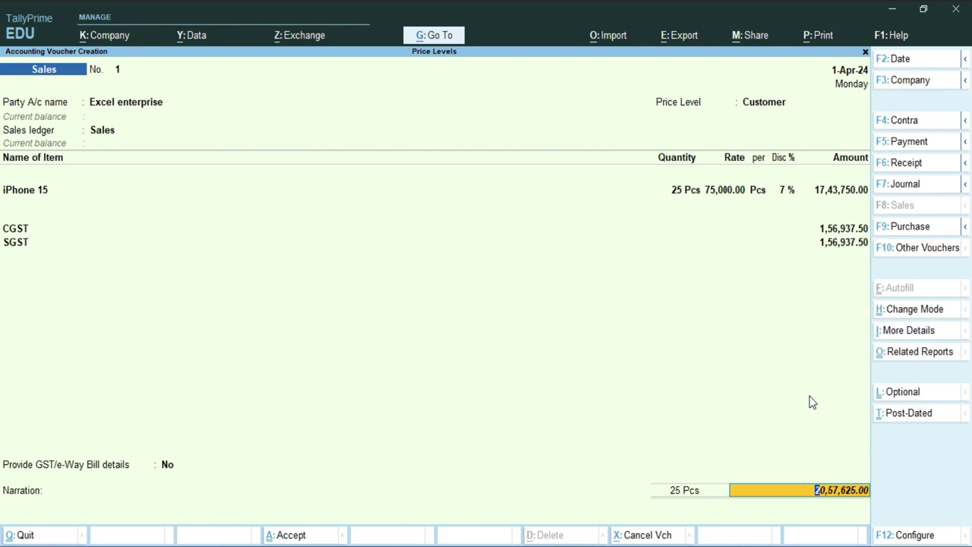
pyautogui.press('ctrl')
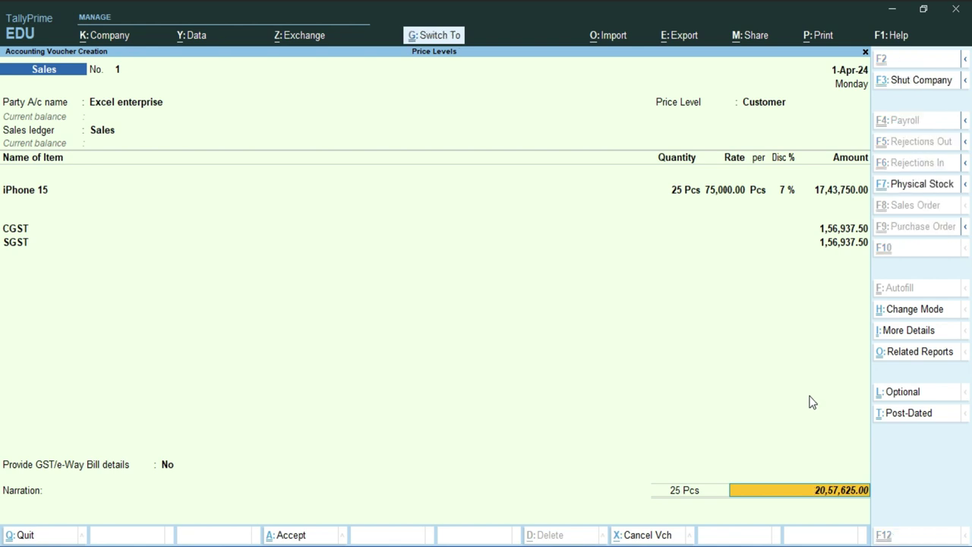
pyautogui.hotkey('ctrl', 'a')
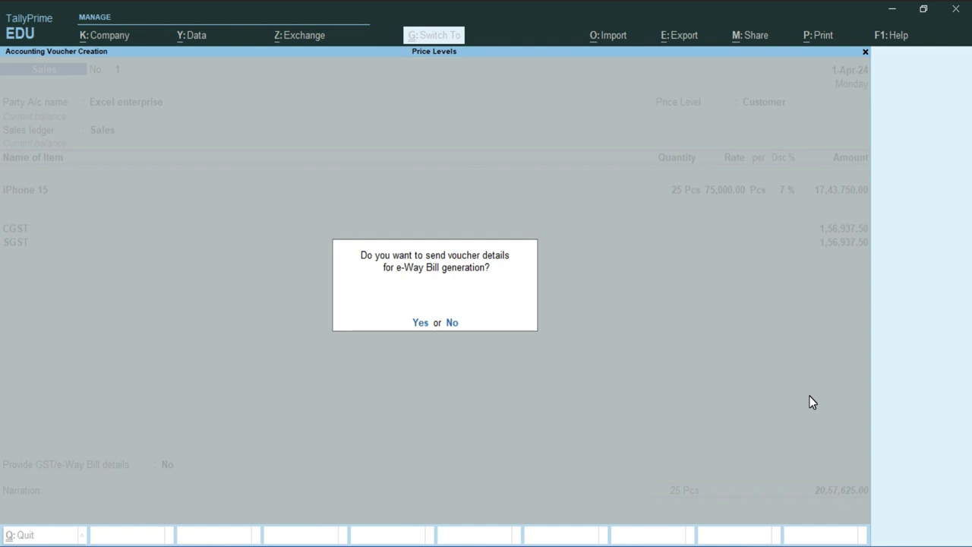
pyautogui.press('n')
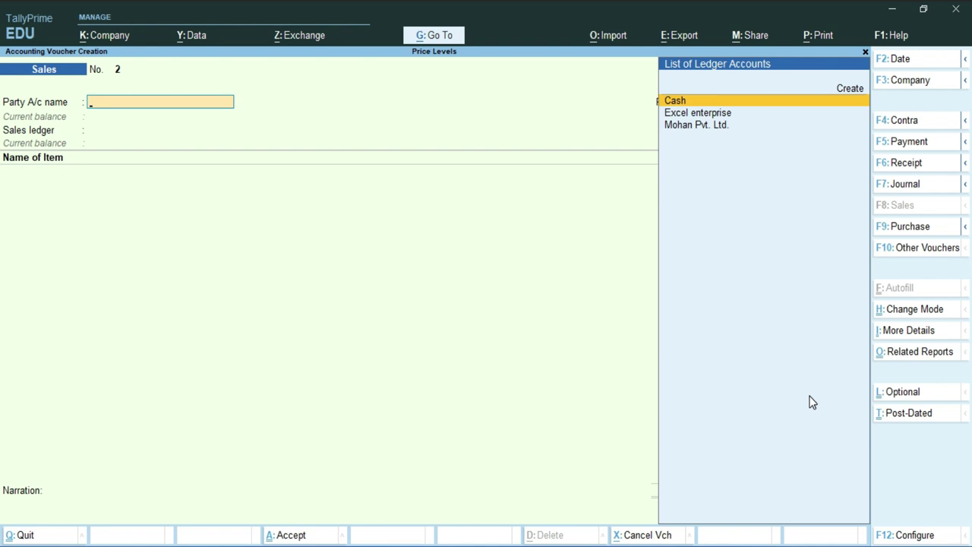
# - Choose Mohan Pvt. Ltd. as the party of the new sales voucher and accept its dispatch and party details
pyautogui.press('Down')
pyautogui.press('Down')
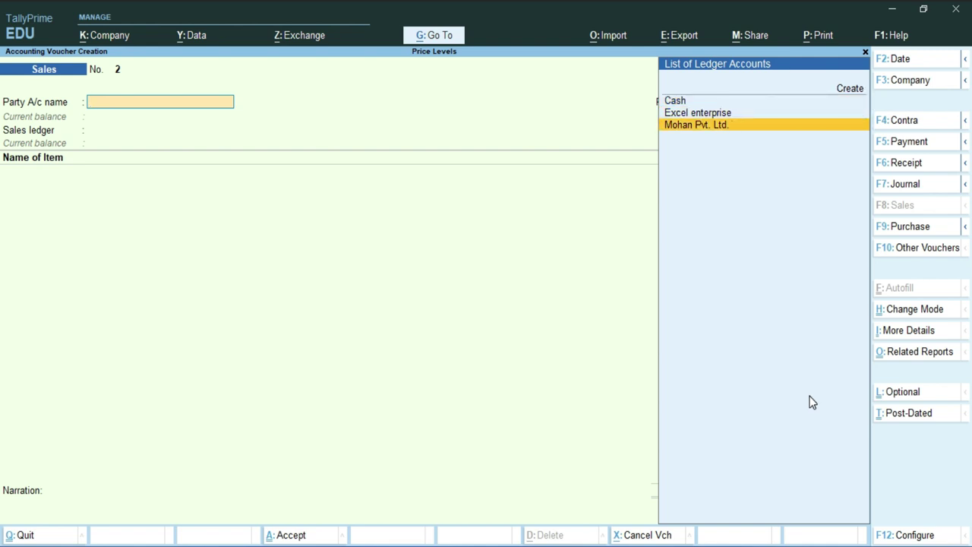
pyautogui.press('Return')
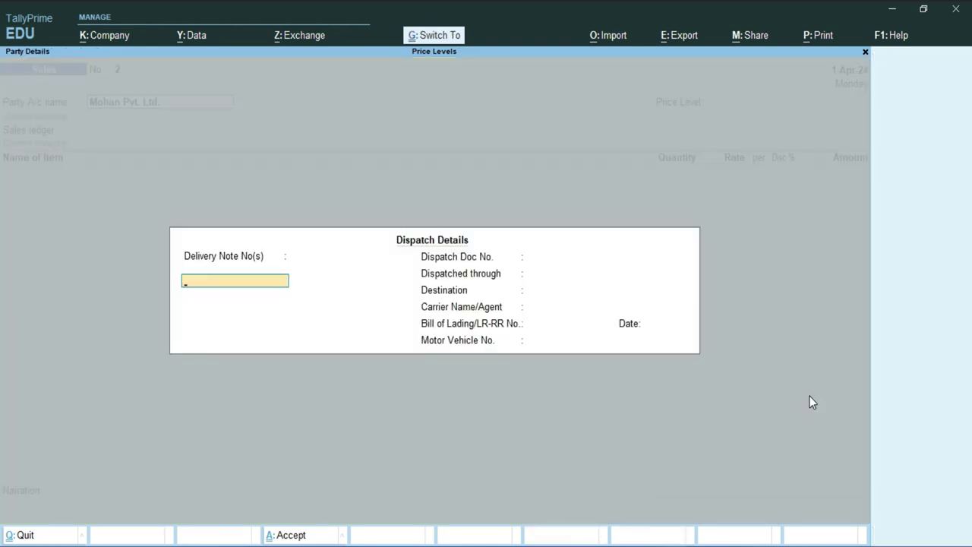
pyautogui.press('Escape')
pyautogui.press('Return')
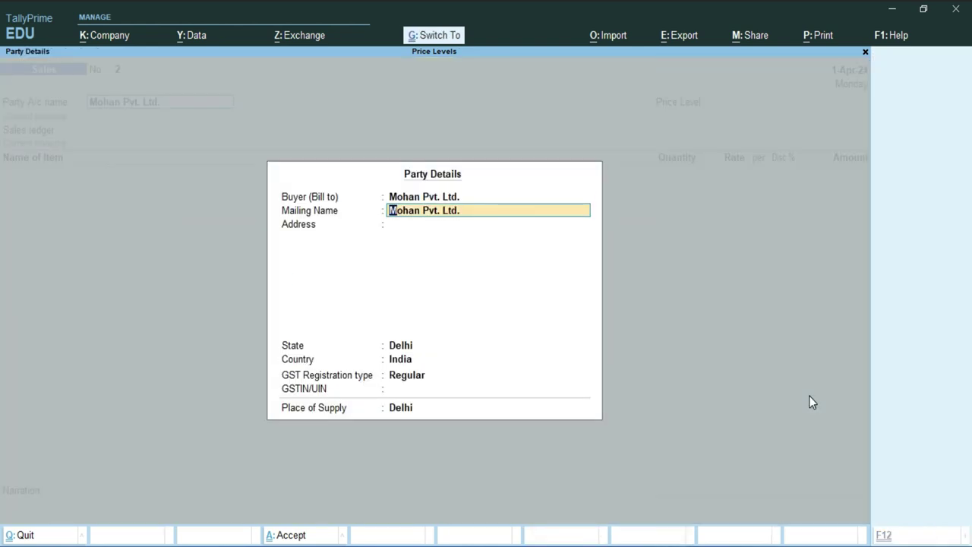
pyautogui.hotkey('ctrl', 'a')
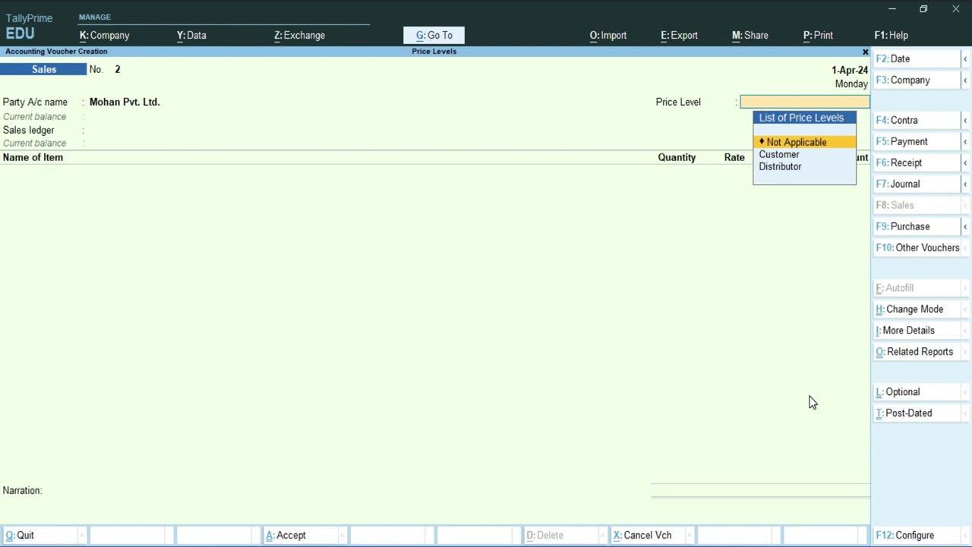
# - Set the voucher's price level to Distributor and its sales ledger to Sales
pyautogui.press('Escape')
pyautogui.hotkey('ctrl', 'a')
pyautogui.press('Down')
pyautogui.press('Down')
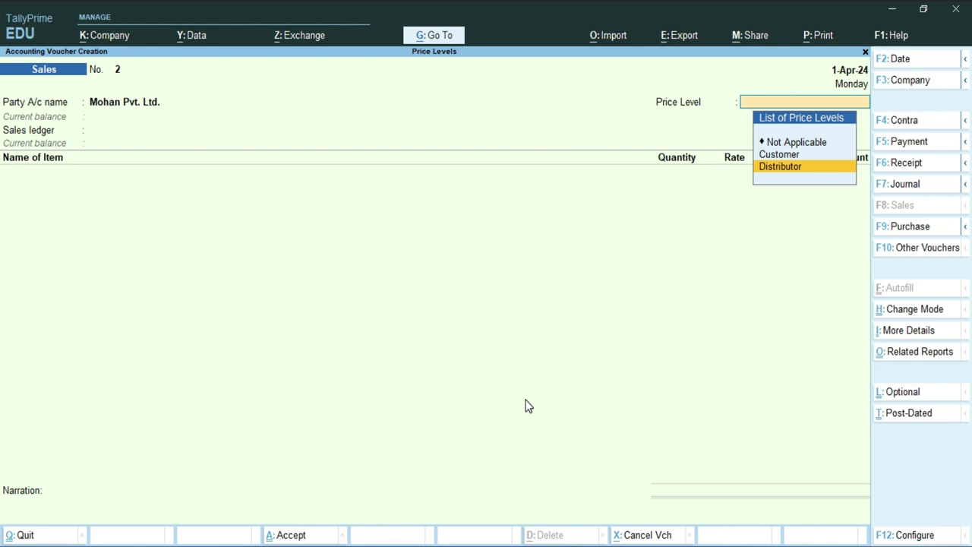
pyautogui.press('Return')
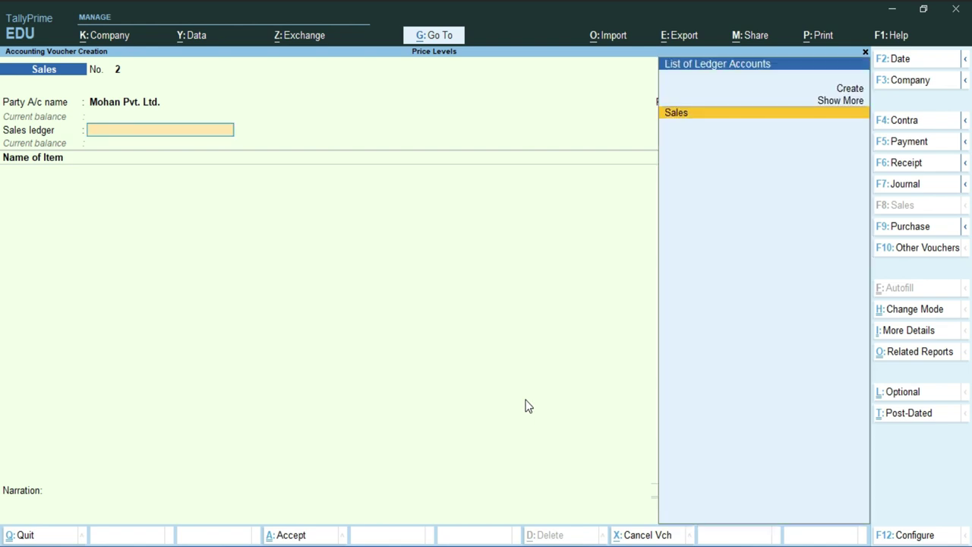
pyautogui.press('Return')
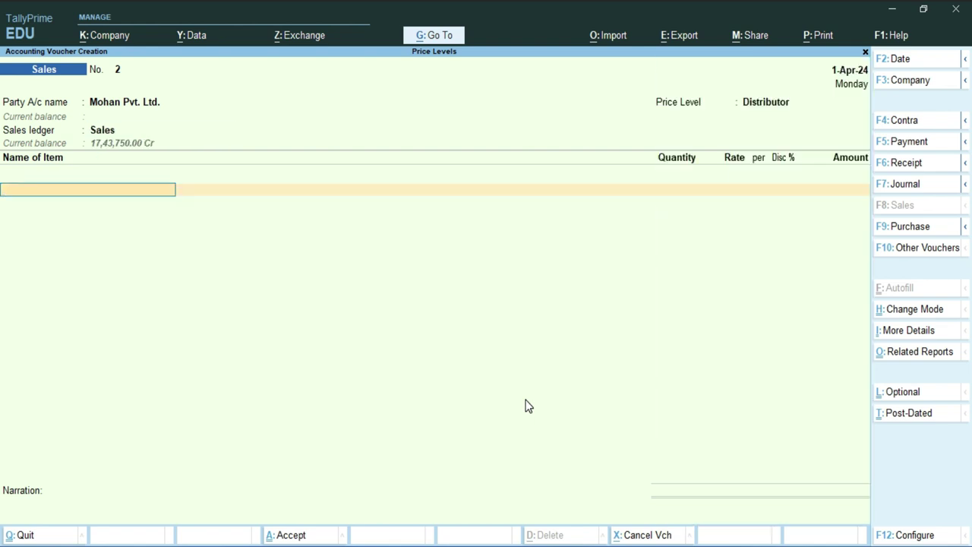
# - Add the iPhone 15 item to the Distributor voucher with a quantity of 2 Pcs
pyautogui.press('Down')
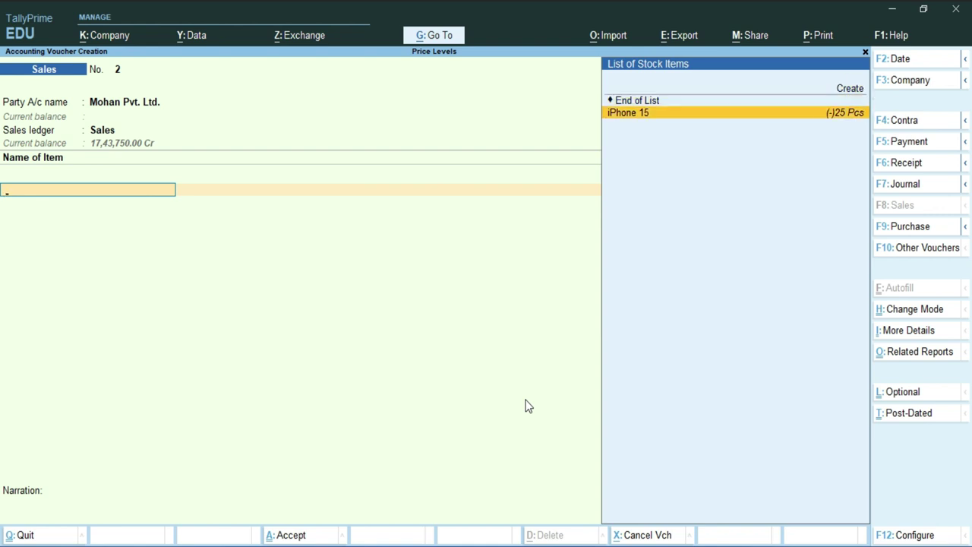
pyautogui.press('Return')
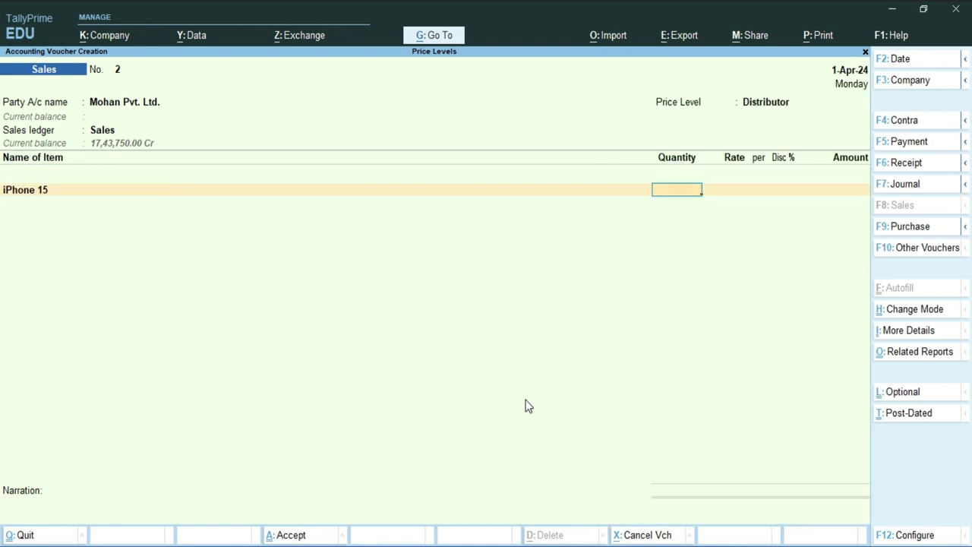
pyautogui.write('2')
pyautogui.press('Return')
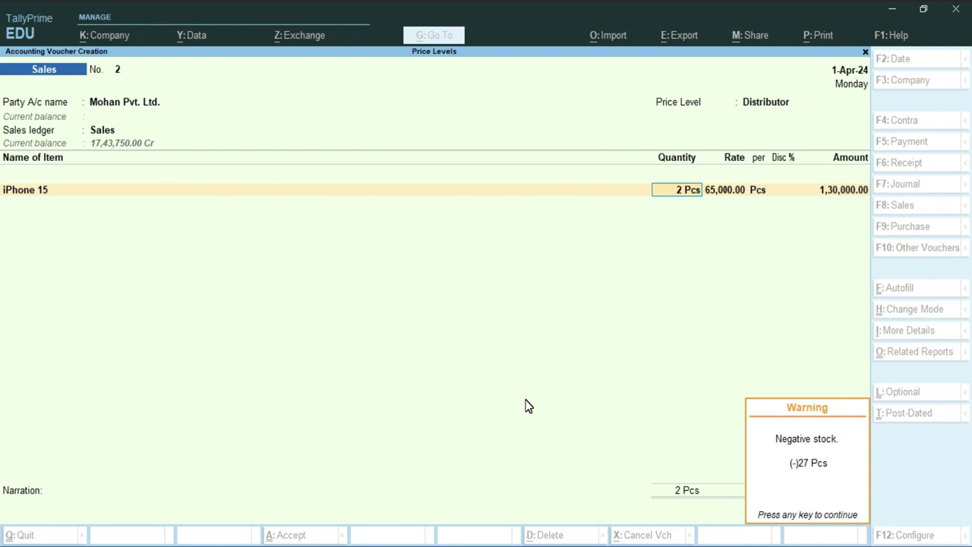
pyautogui.press('Return')
# - Set the iPhone 15 quantity in the Distributor voucher to 10 Pcs
pyautogui.press('BackSpace')
pyautogui.write('10')
pyautogui.press('Return')
pyautogui.press('Return')
# - Set the iPhone 15 quantity to 25 Pcs and accept the item line with the Distributor rate and discount
pyautogui.press('BackSpace')
pyautogui.write('25')
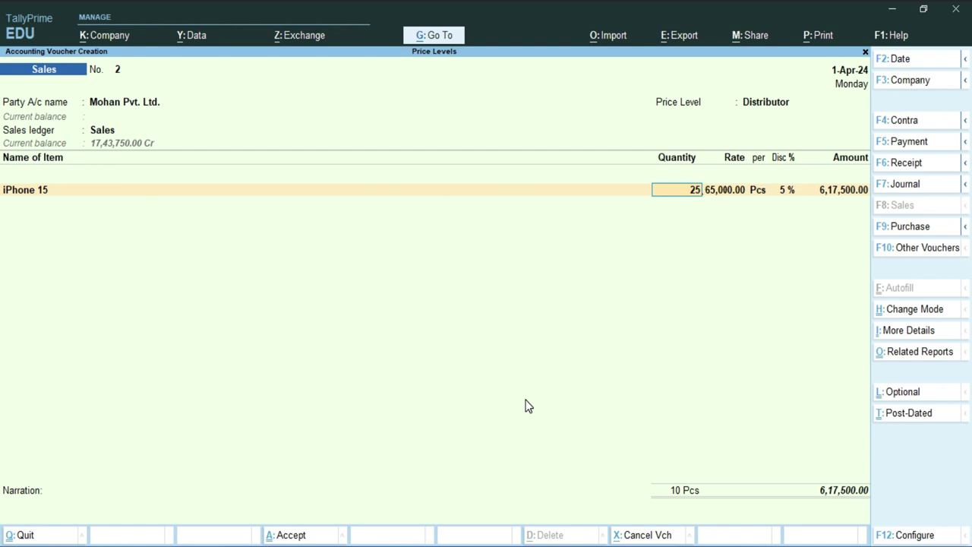
pyautogui.press('Return')
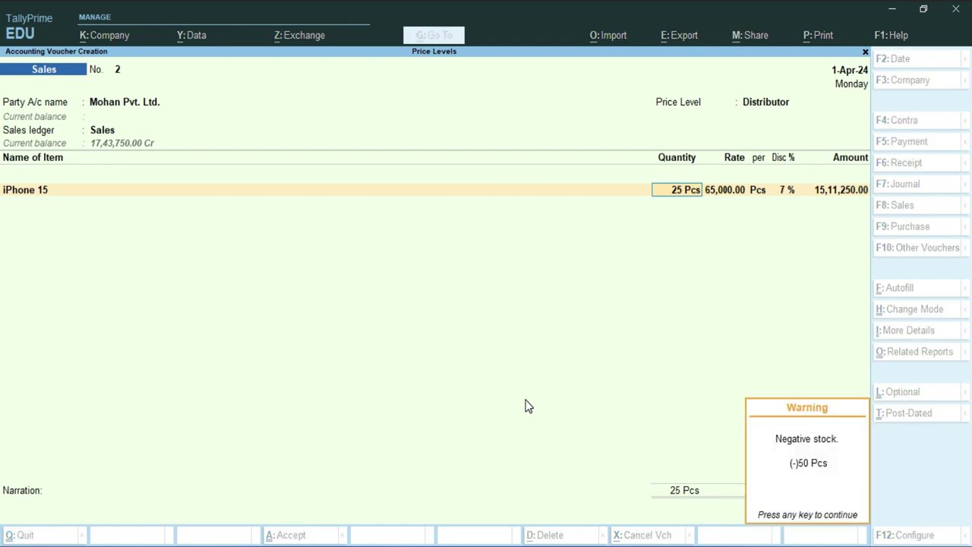
pyautogui.press('Return')
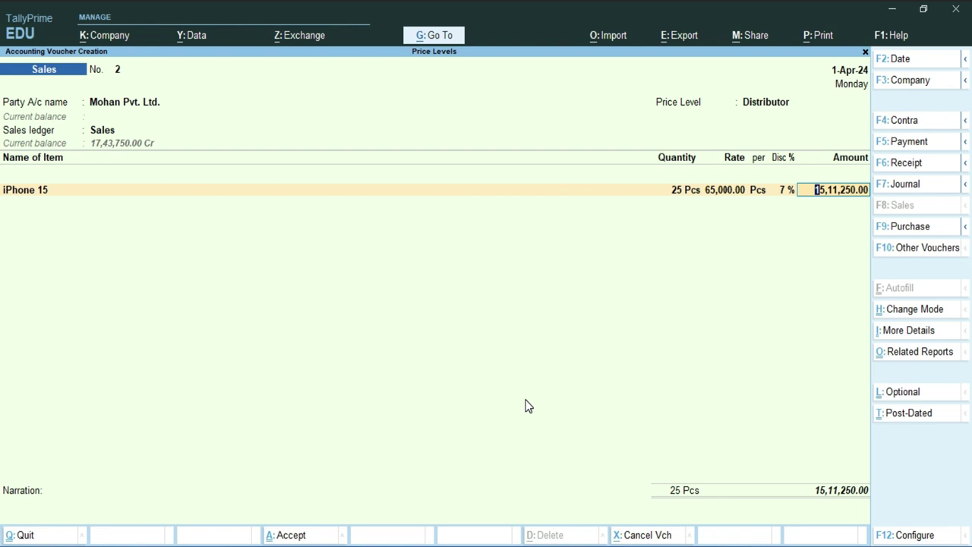
pyautogui.press('Return')
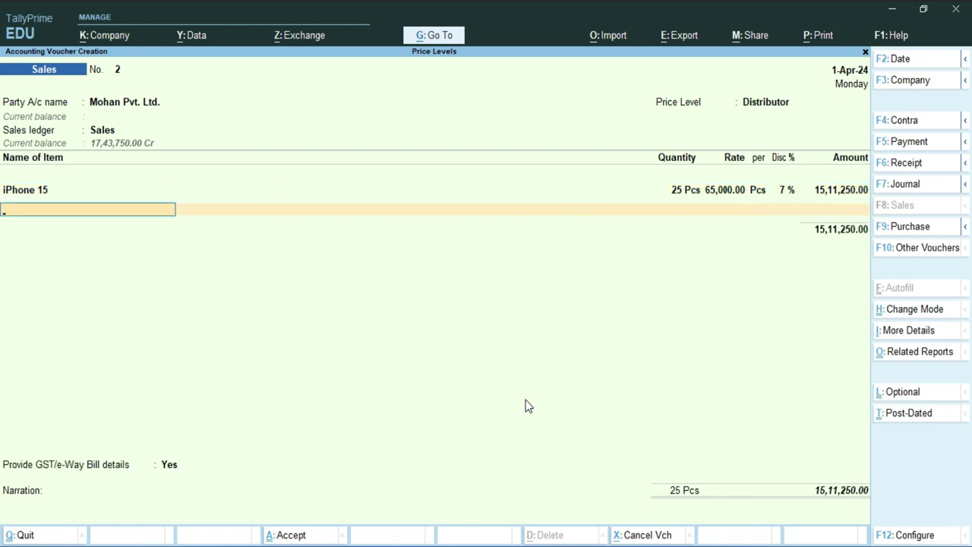
# - End the item list and add the CGST and SGST ledgers to the Mohan Pvt. Ltd. voucher
pyautogui.press('Return')
pyautogui.press('Down')
pyautogui.press('Return')
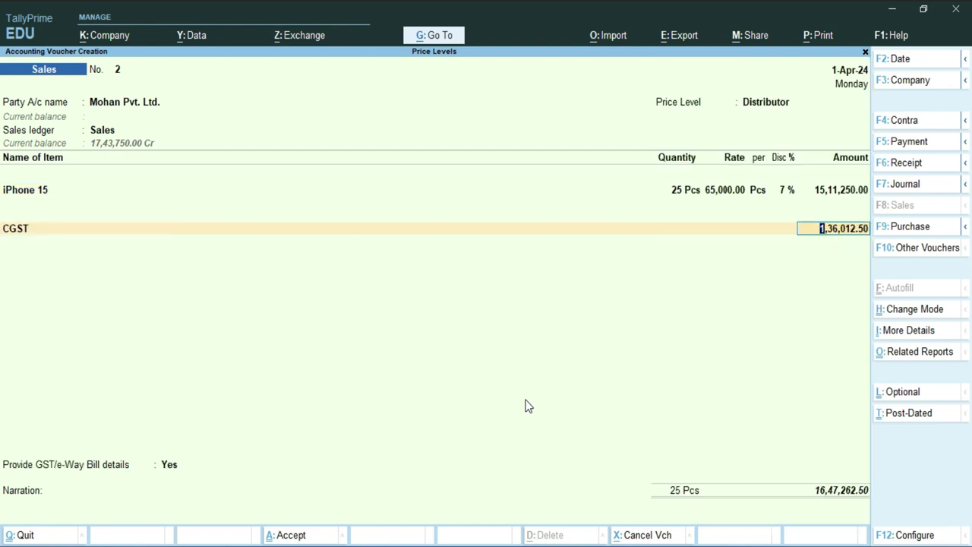
pyautogui.press('Return')
pyautogui.press('Down')
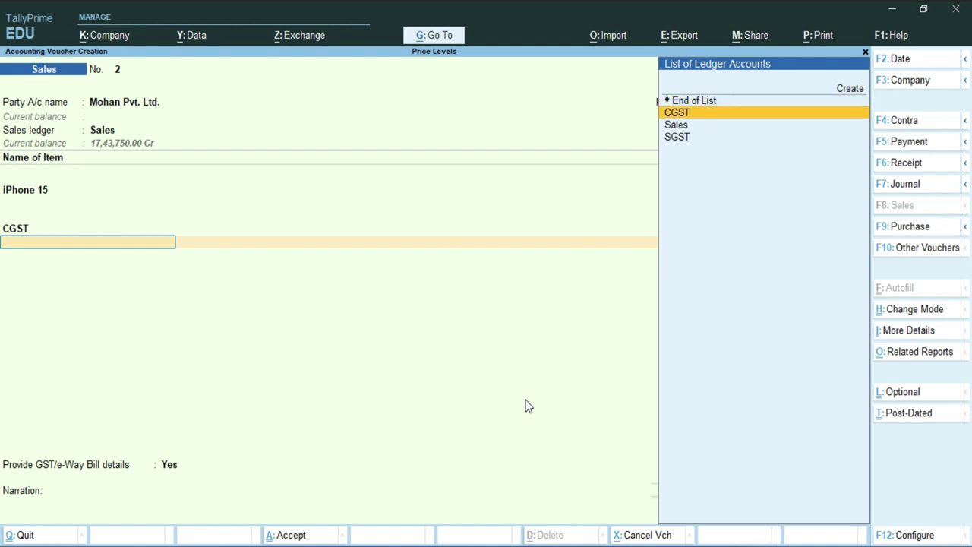
pyautogui.press('Down')
pyautogui.press('Down')
pyautogui.press('Return')
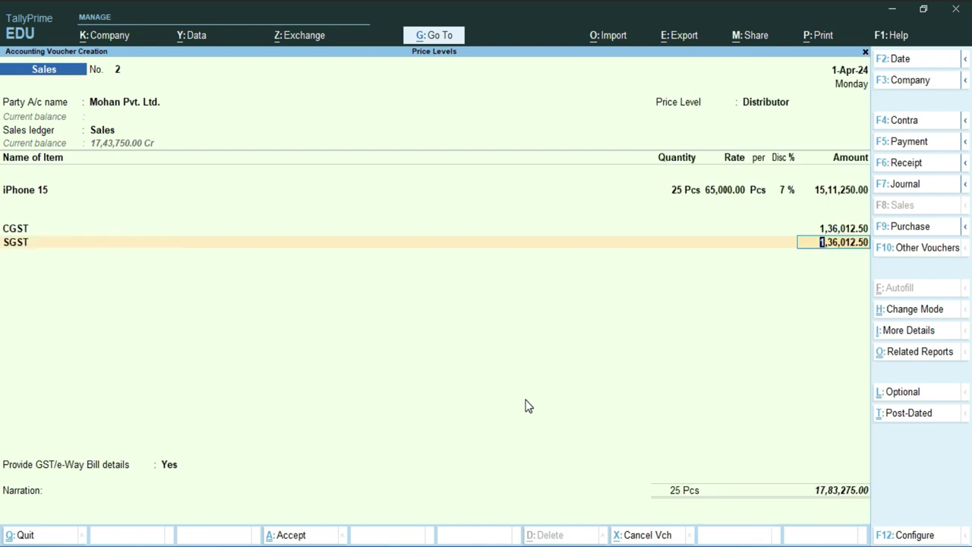
pyautogui.press('Return')
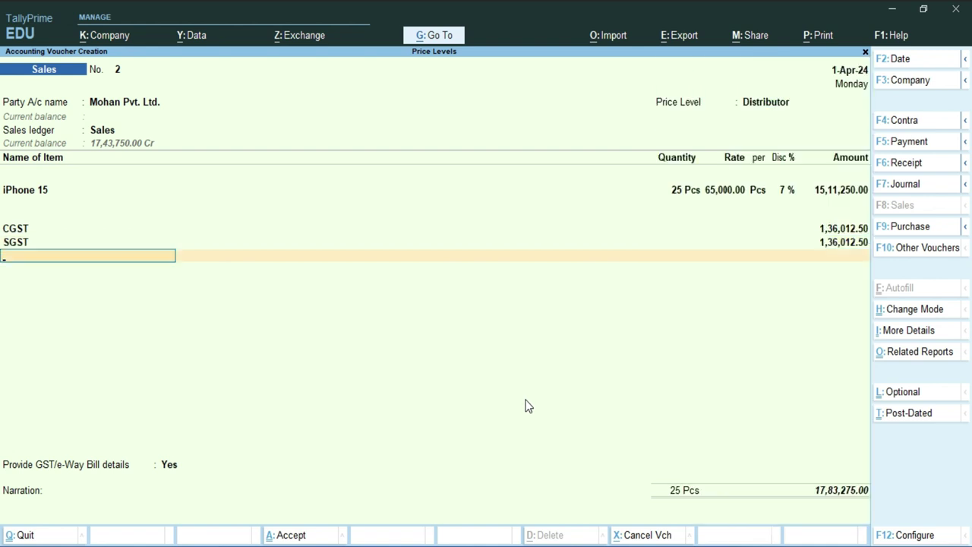
# - End the ledger list, set Provide GST/e-Way Bill details to No, and save the Mohan Pvt. Ltd. sales voucher
pyautogui.press('Return')
pyautogui.press('Return')
pyautogui.press('ctrl')
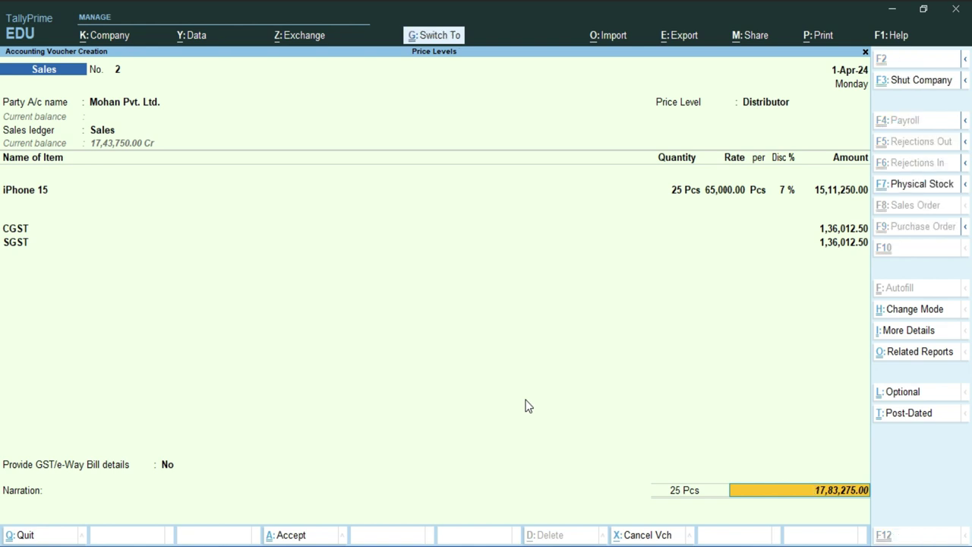
pyautogui.hotkey('ctrl', 'a')
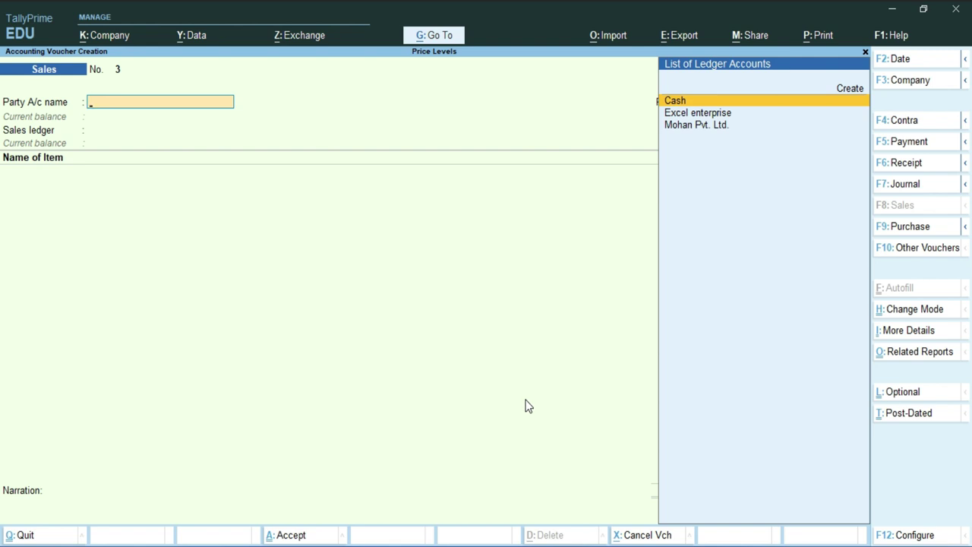
# - Leave voucher creation and open the Mohan Pvt. Ltd. sales voucher from the Day Book
pyautogui.press('Escape')
pyautogui.press('y')
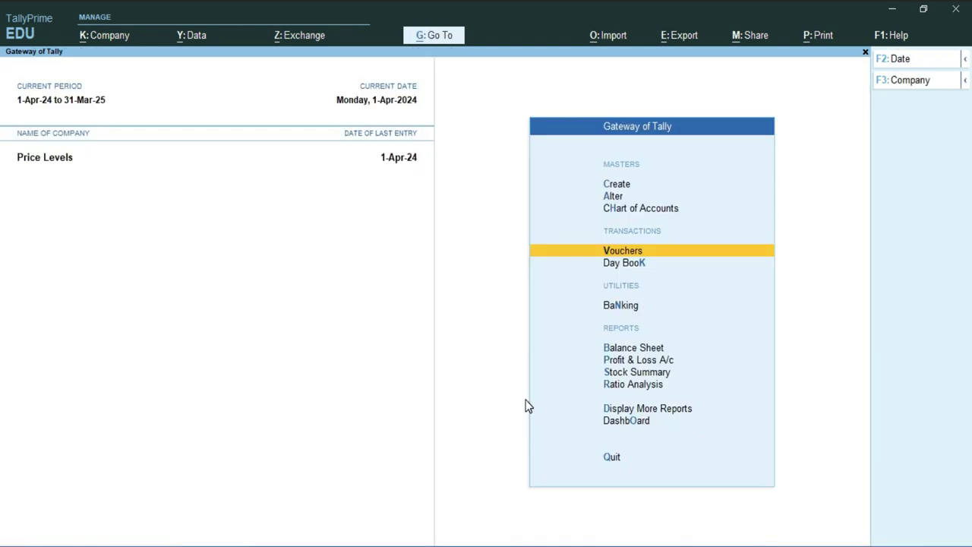
pyautogui.press('d')
pyautogui.press('d')
pyautogui.press('Down')
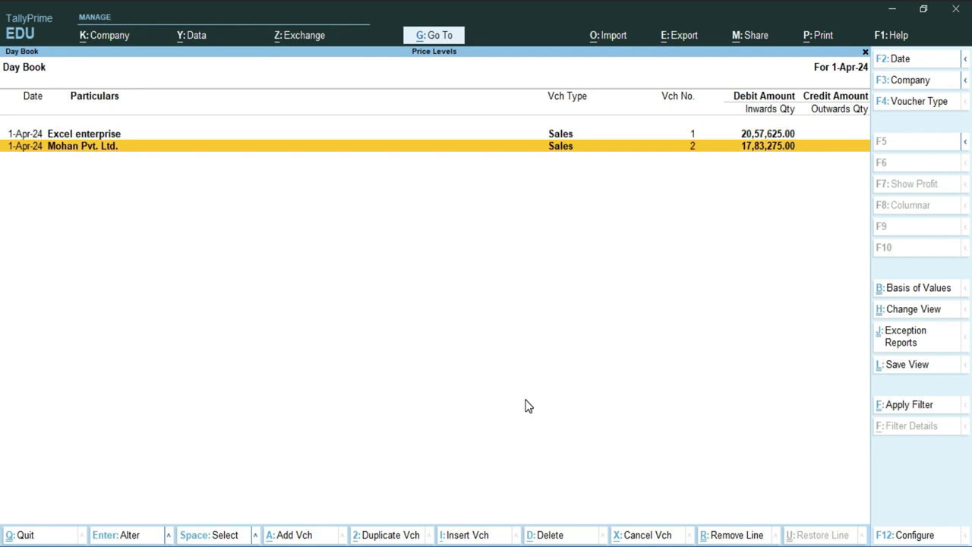
pyautogui.press('Return')
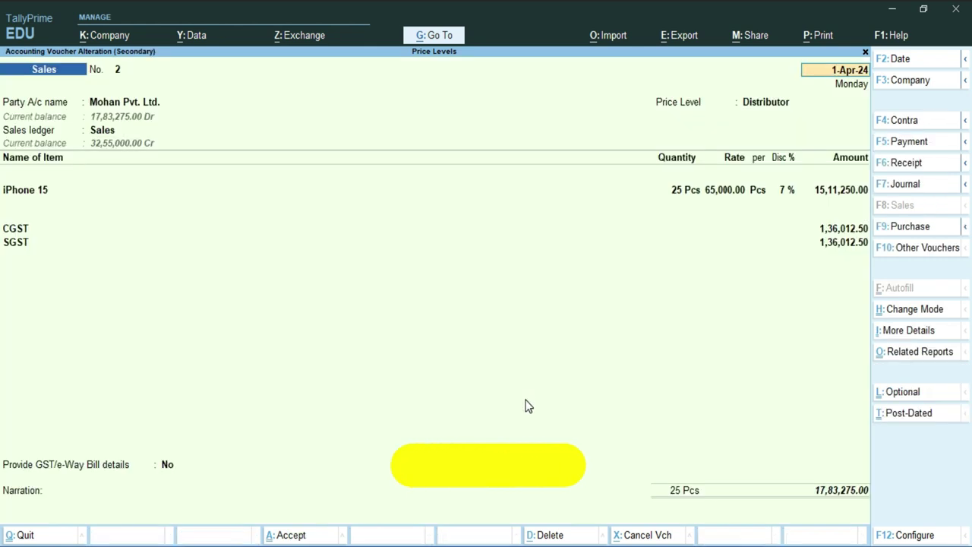
# - Preview the voucher's Tax Invoice enlarged and examine its quantity, rate, discount, CGST and SGST amounts and tax summary
pyautogui.hotkey('ctrl', 'p')
pyautogui.press('i')
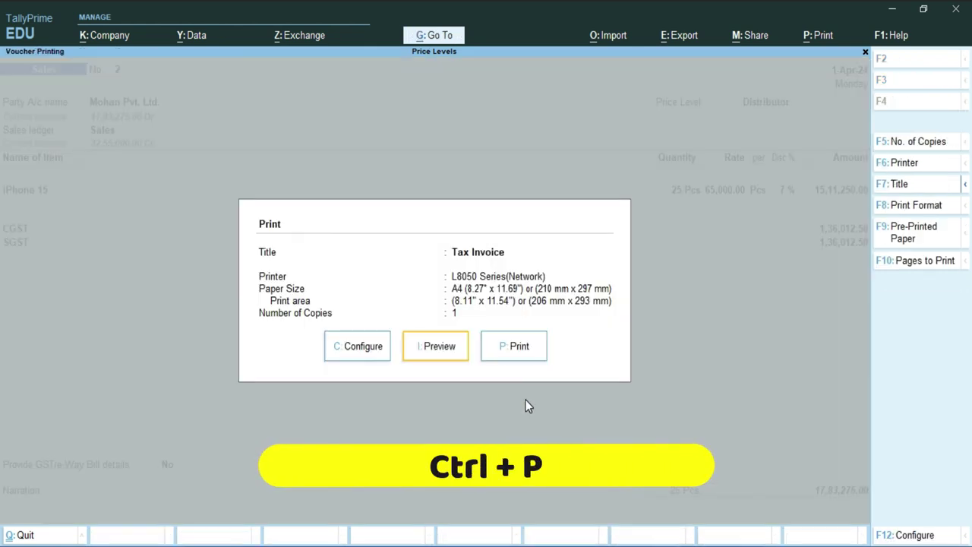
pyautogui.hotkey('alt', 'z')
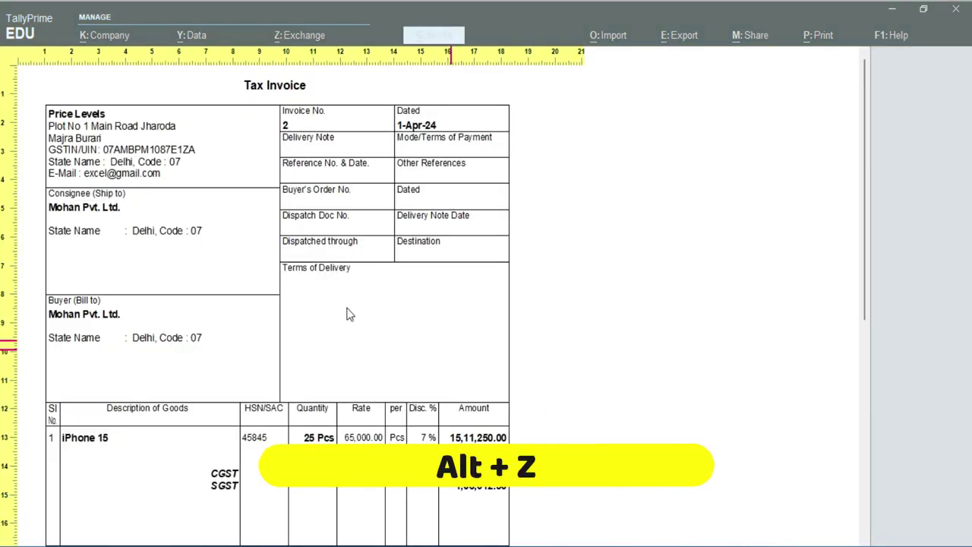
pyautogui.scroll(-1, 134, 281)
pyautogui.scroll(-7, 134, 280)
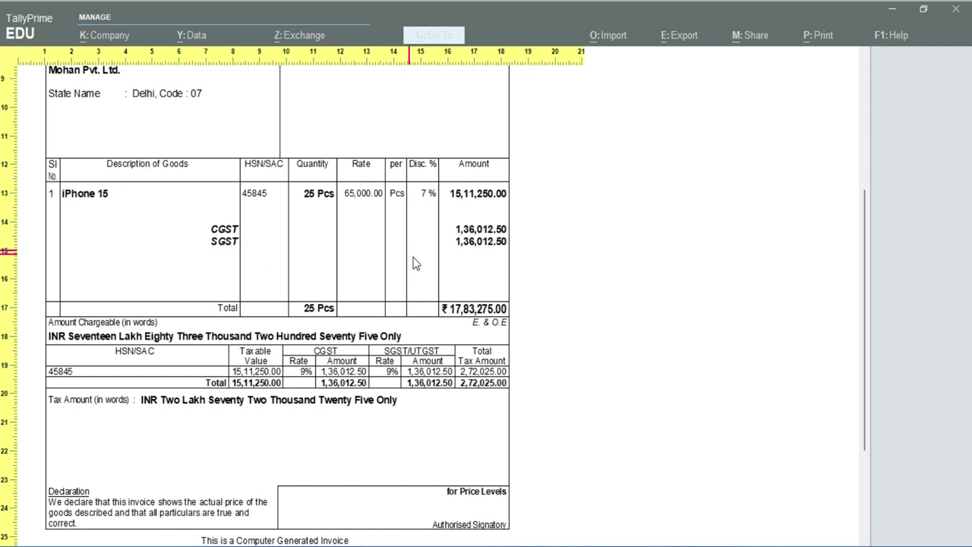
pyautogui.scroll(-1, 277, 403)
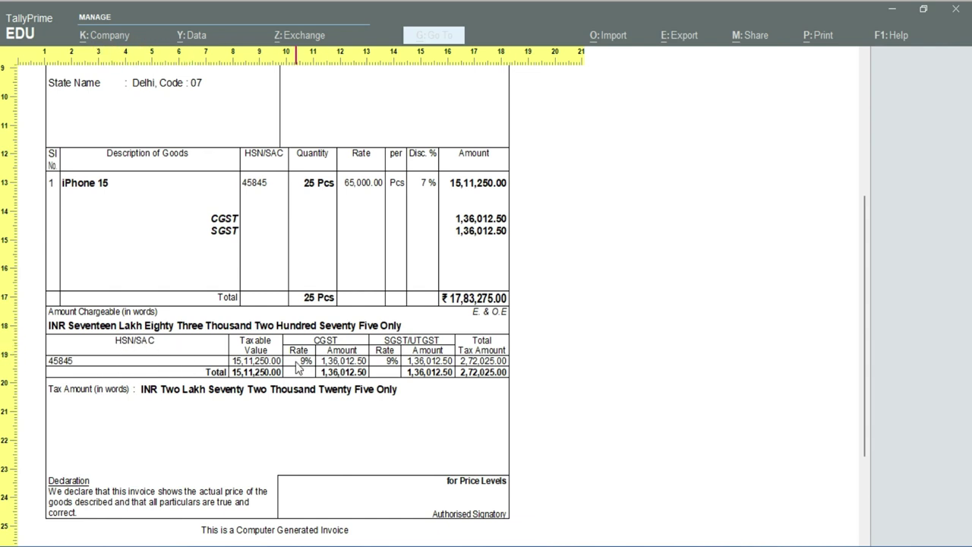
pyautogui.scroll(-1, 389, 425)
pyautogui.scroll(8, 391, 427)
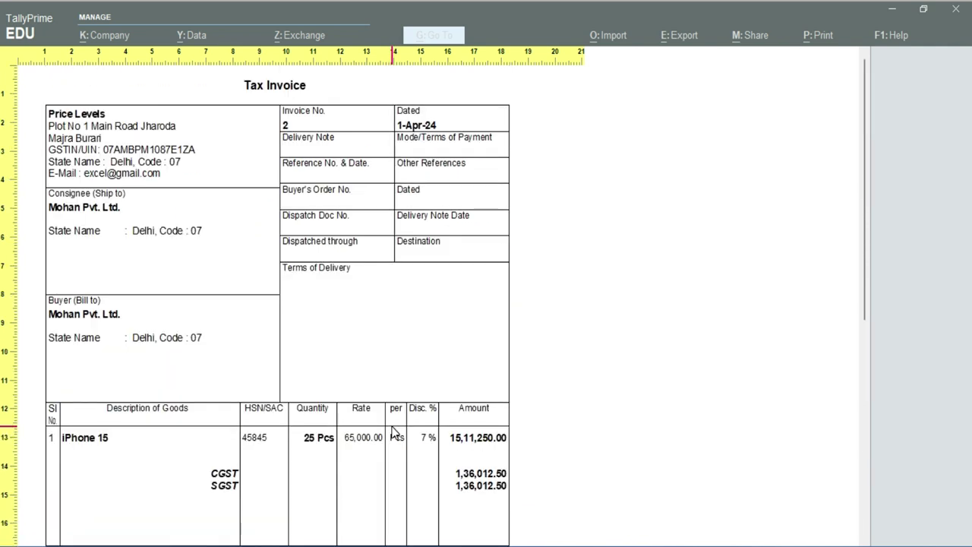